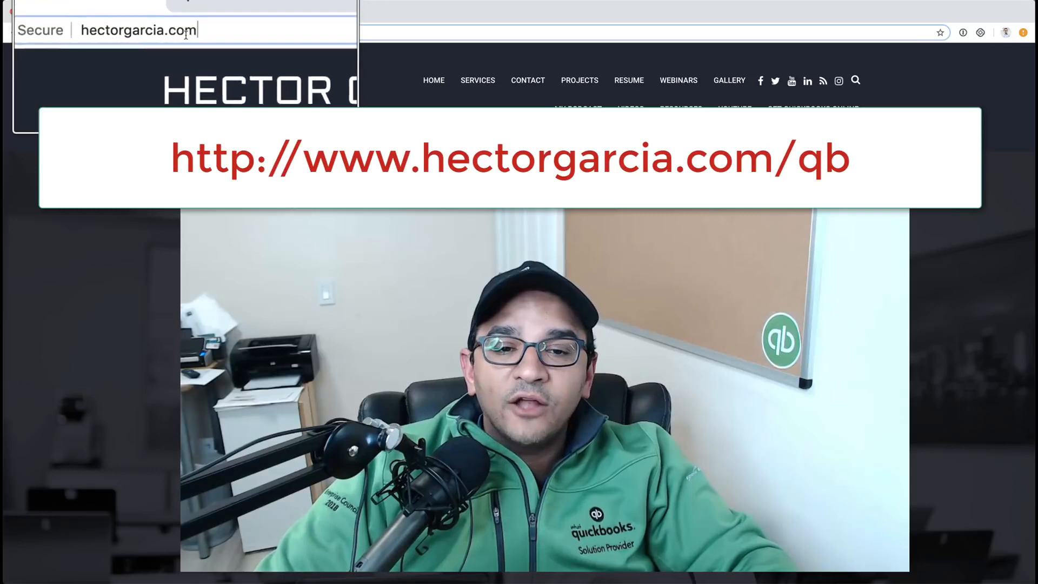
# Step: Open hectorgarcia.com/qb and start the free trial of the QuickBooks Online Essentials plan
pyautogui.write('/qb')
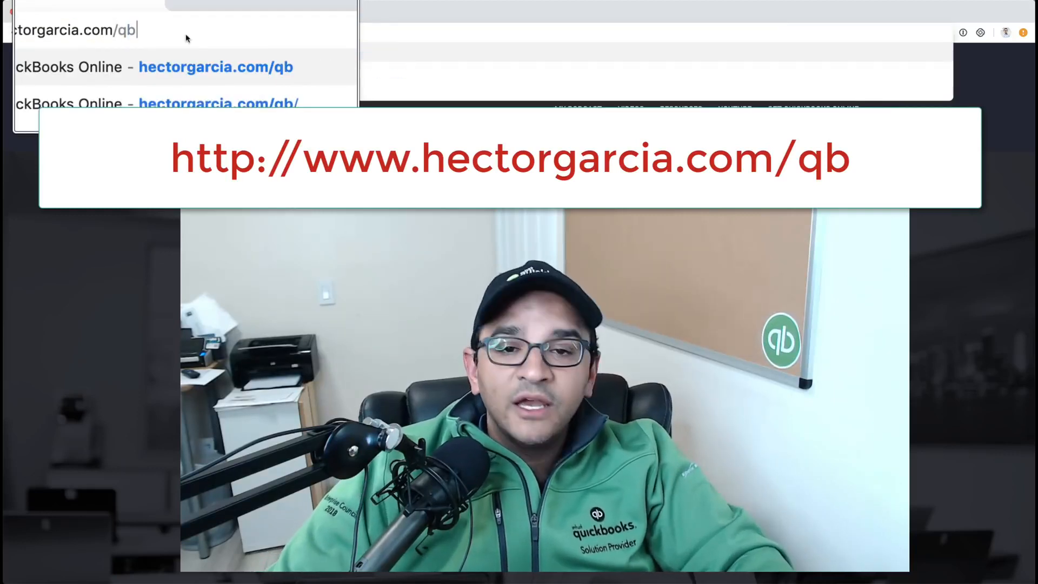
pyautogui.press('Return')
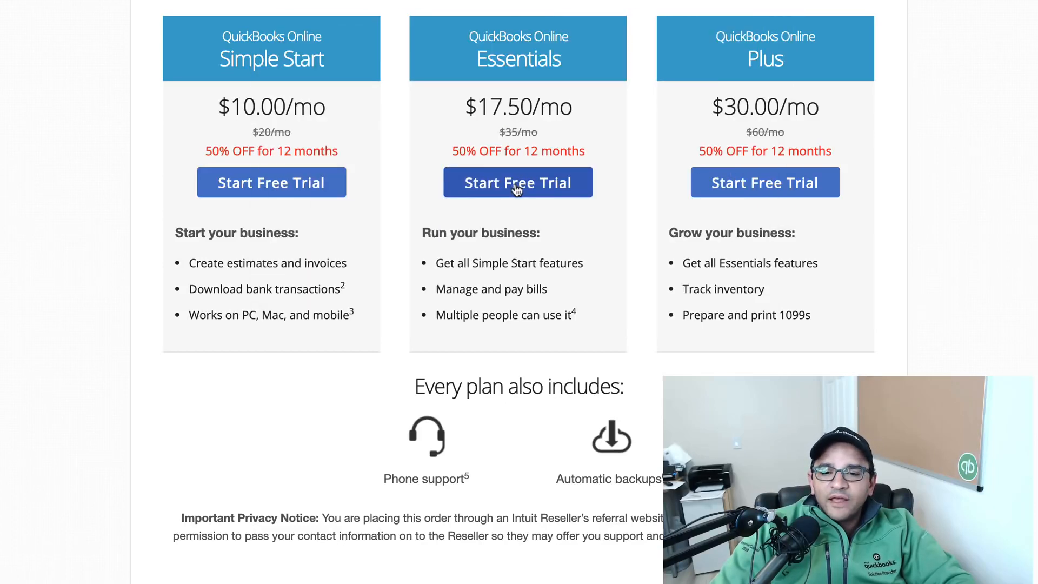
pyautogui.click(517, 185)
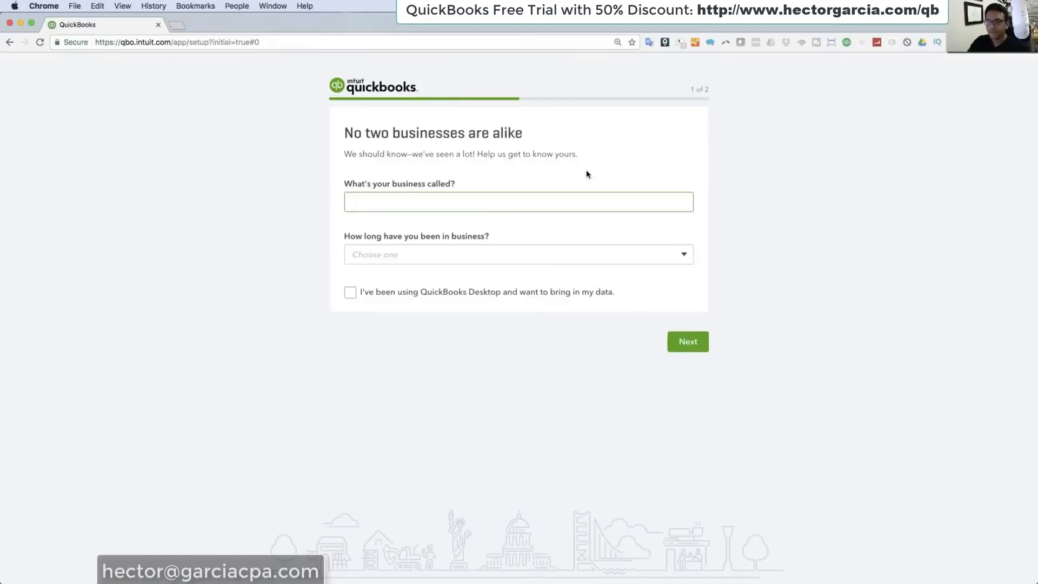
# Step: Enter "Hector's Store" as the business name in the company setup
pyautogui.click(419, 200)
pyautogui.write('H')
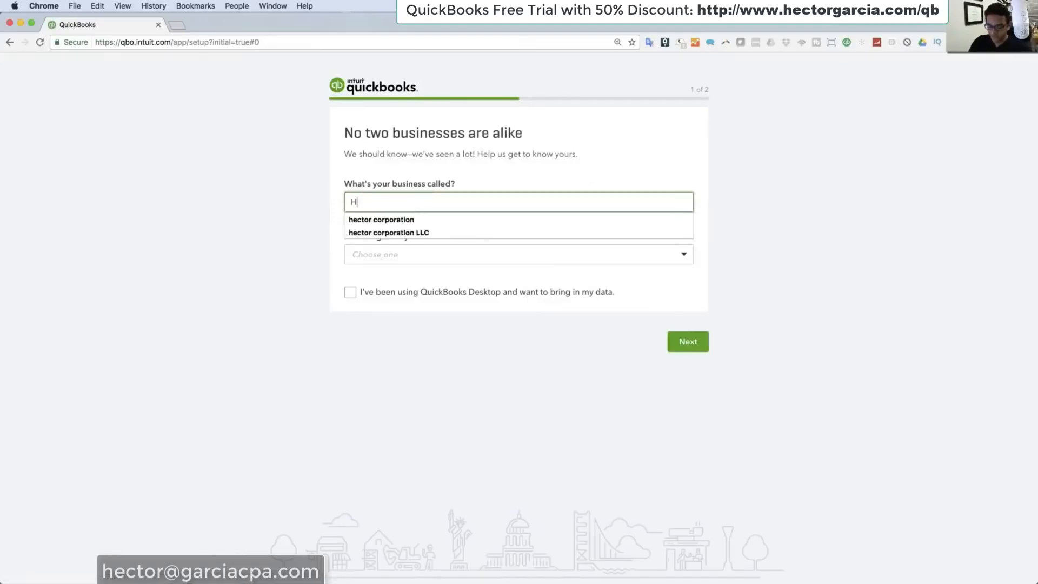
pyautogui.write('ector;s S')
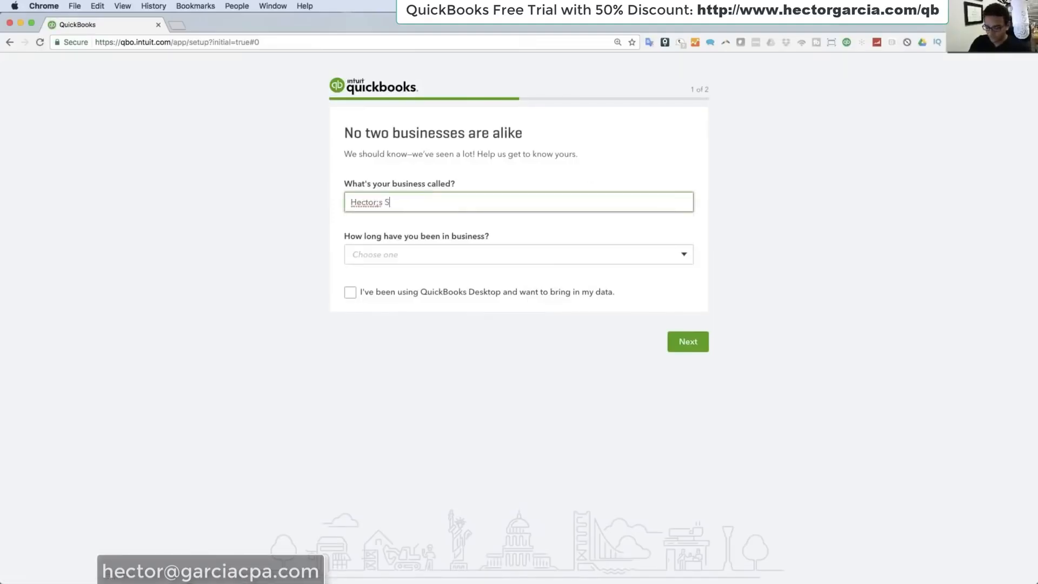
pyautogui.write('tore')
# Step: Set the time in business to 1-2 years and complete the remaining company setup
pyautogui.click(431, 258)
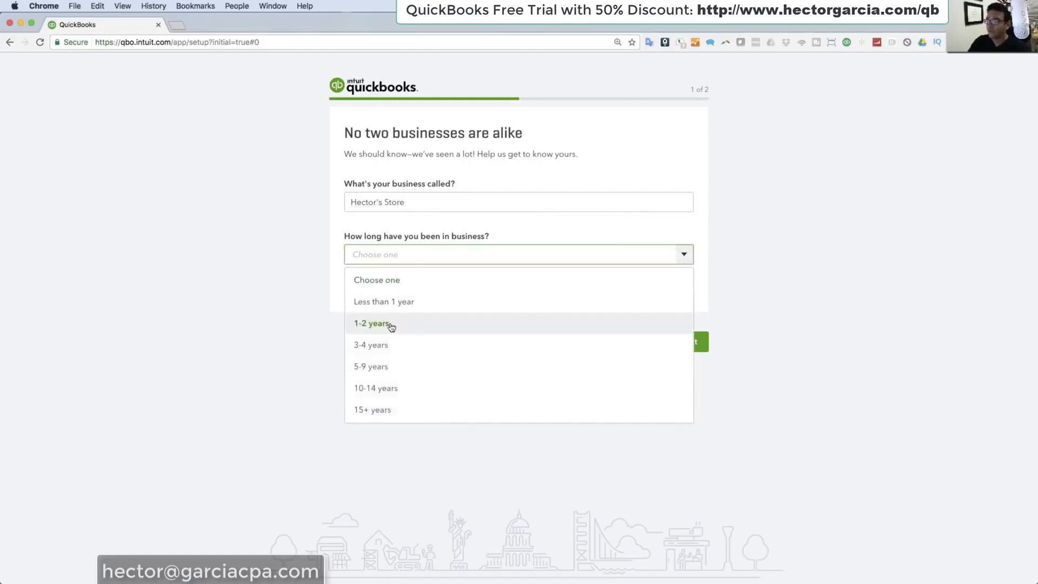
pyautogui.click(393, 328)
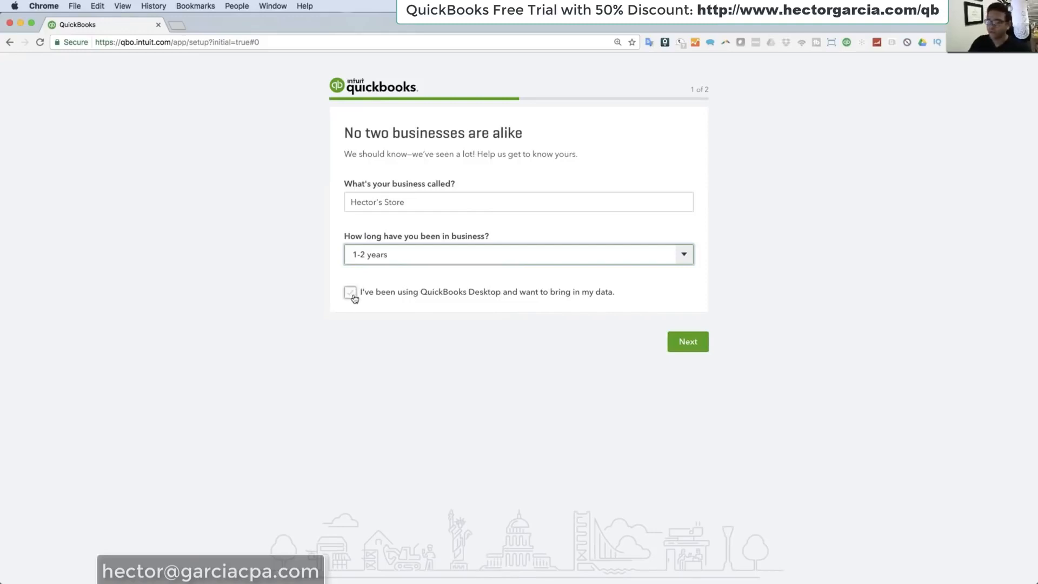
pyautogui.click(694, 346)
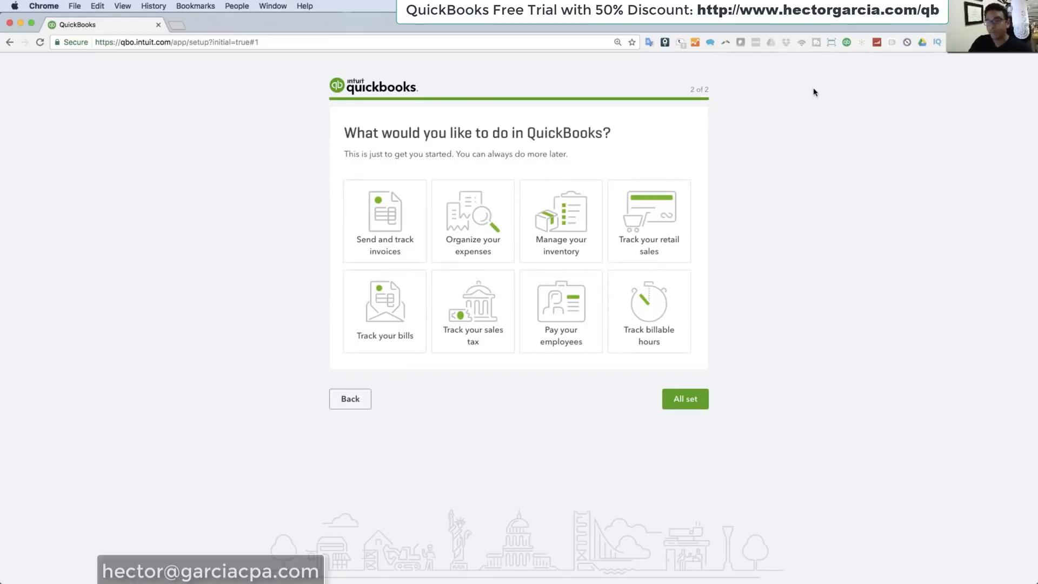
pyautogui.click(693, 395)
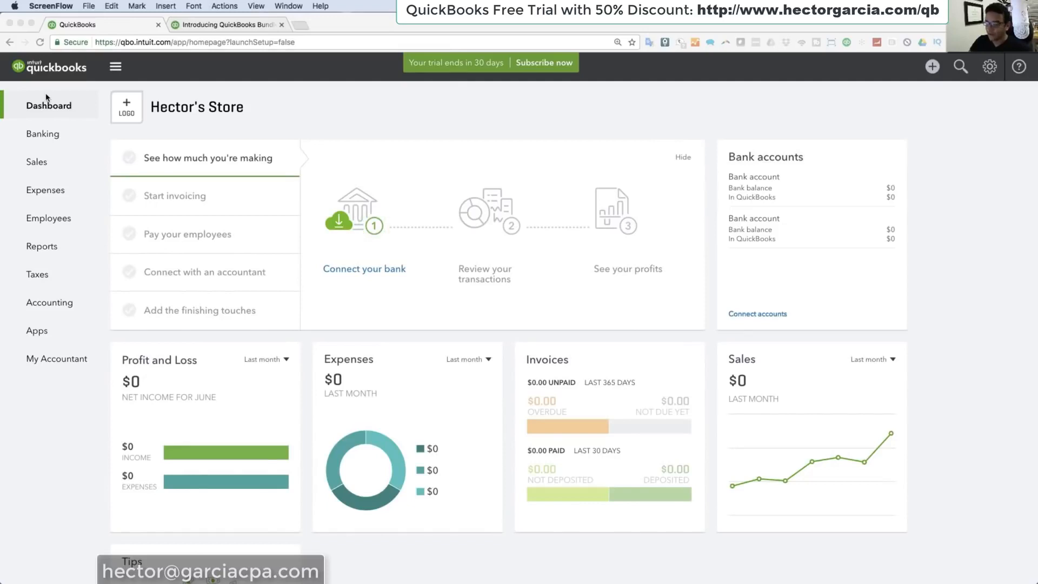
# Step: View the Sales and Expenses pages and return to the Dashboard
pyautogui.click(36, 170)
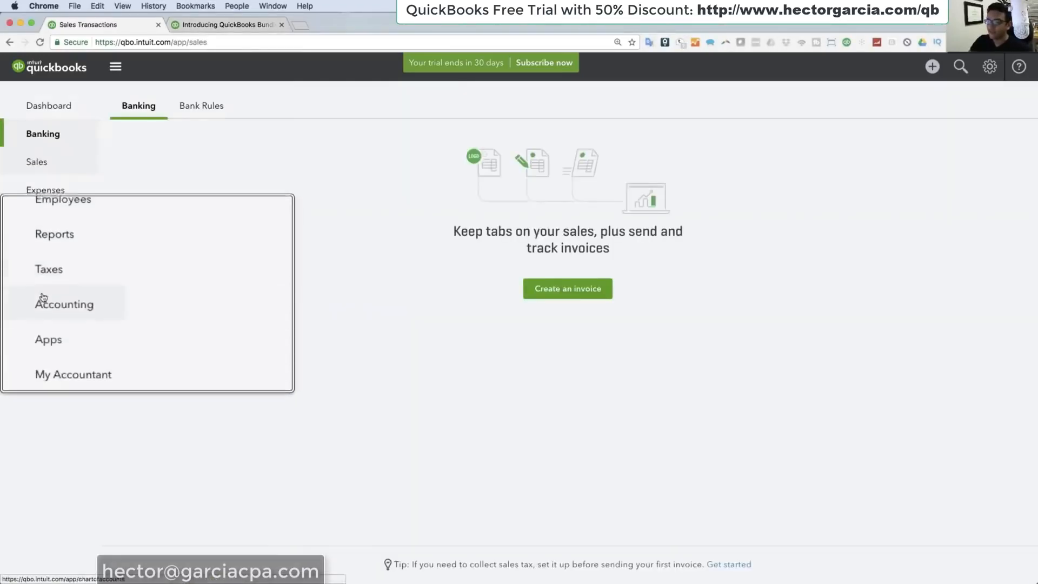
pyautogui.rightClick(49, 194)
pyautogui.click(41, 195)
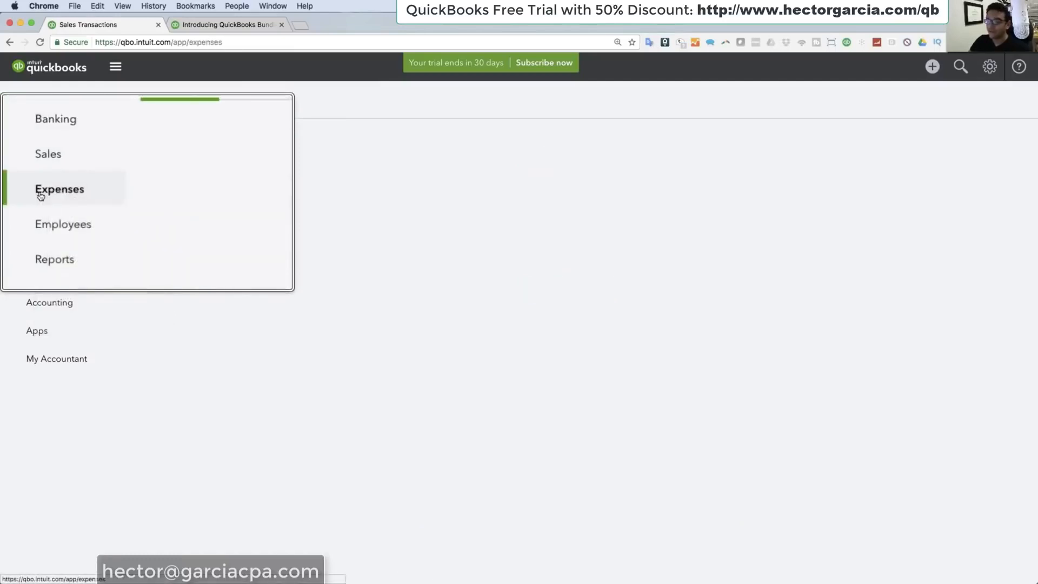
pyautogui.click(54, 101)
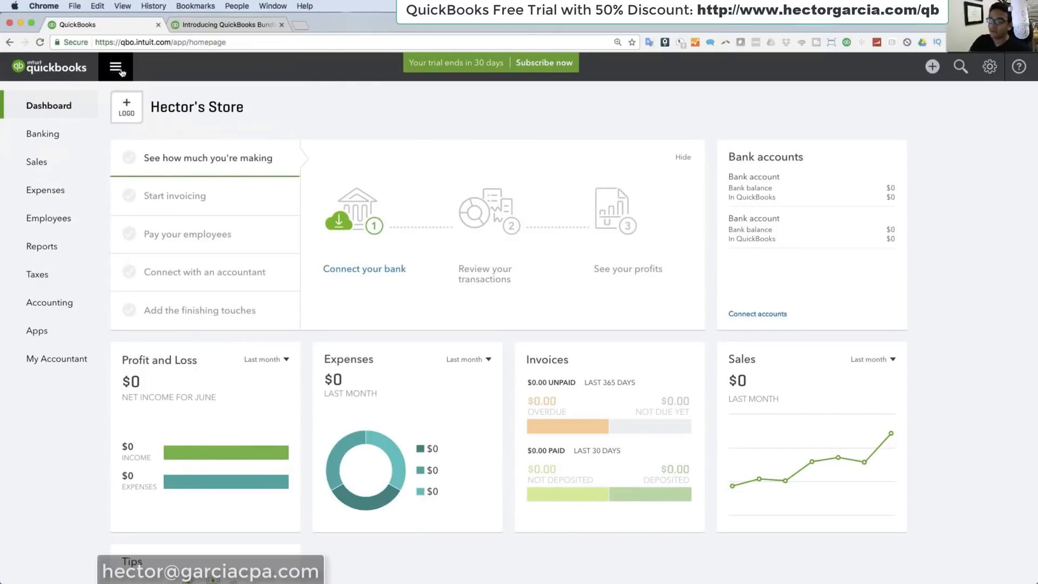
# Step: Collapse and expand the navigation sidebar several times, leaving it expanded
pyautogui.rightClick(116, 70)
pyautogui.press('Escape')
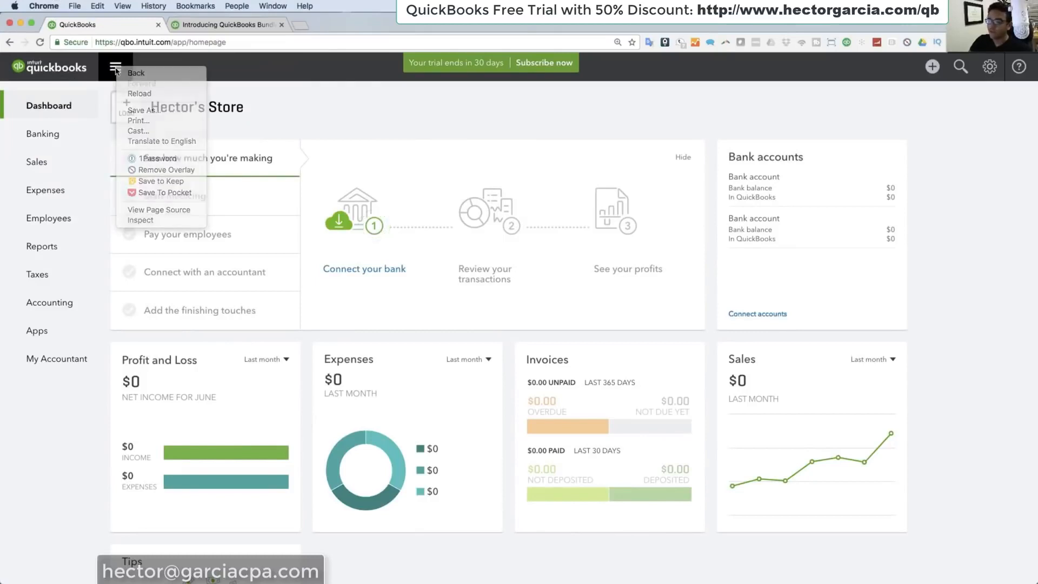
pyautogui.click(115, 69)
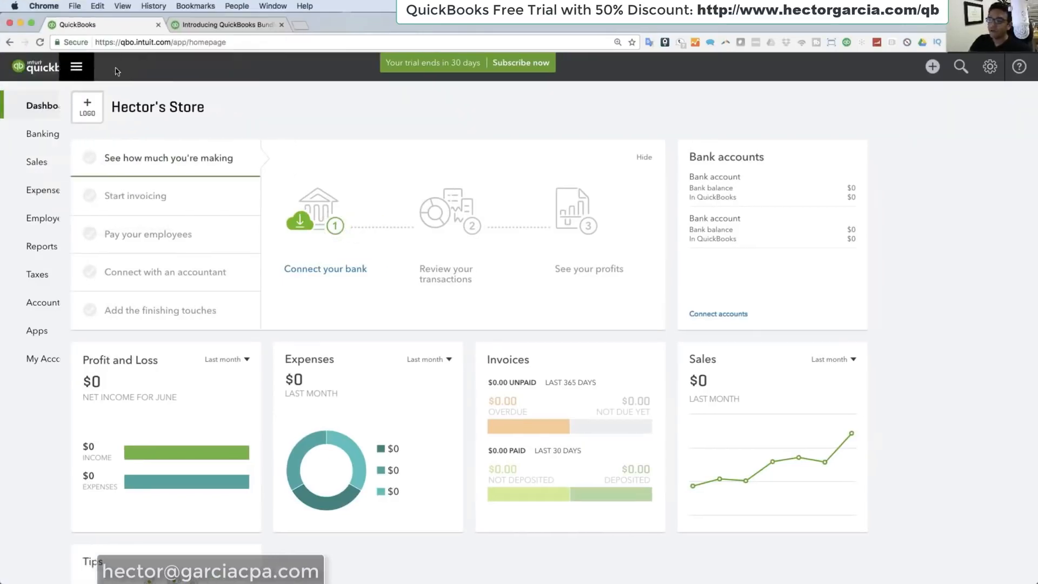
pyautogui.click(21, 69)
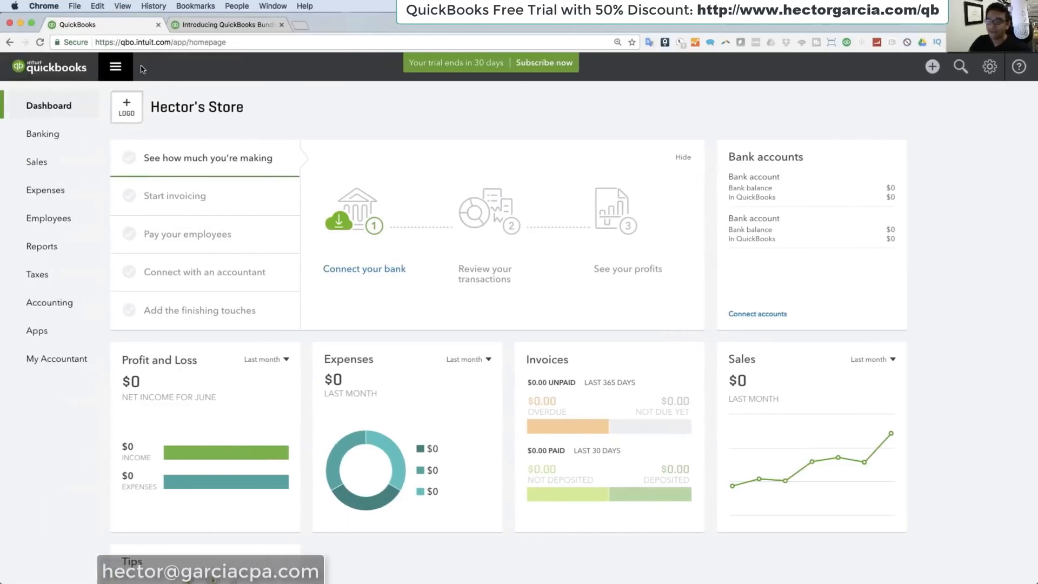
pyautogui.click(117, 68)
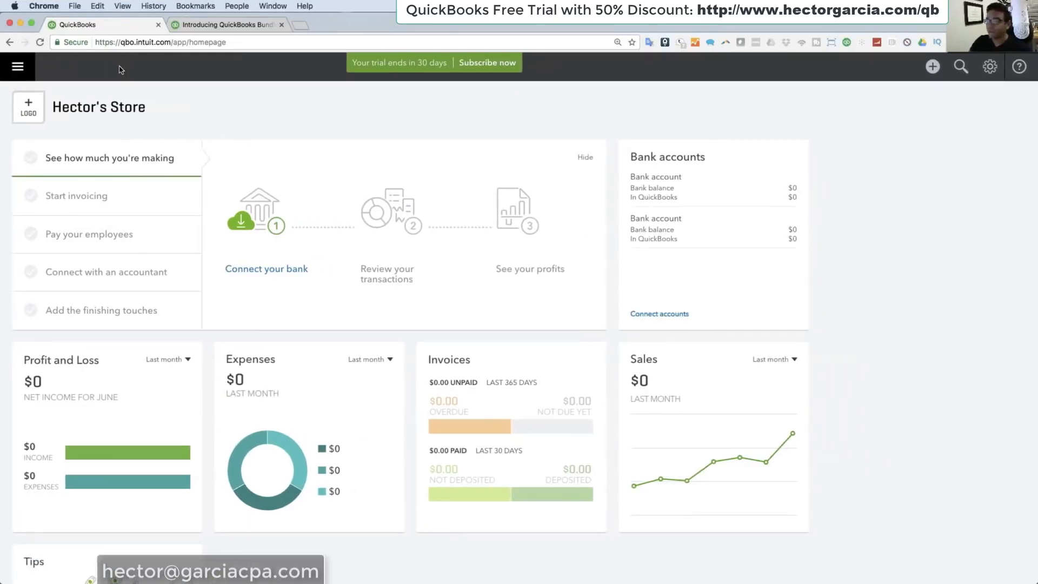
pyautogui.click(25, 65)
pyautogui.click(119, 68)
pyautogui.click(22, 72)
pyautogui.click(115, 68)
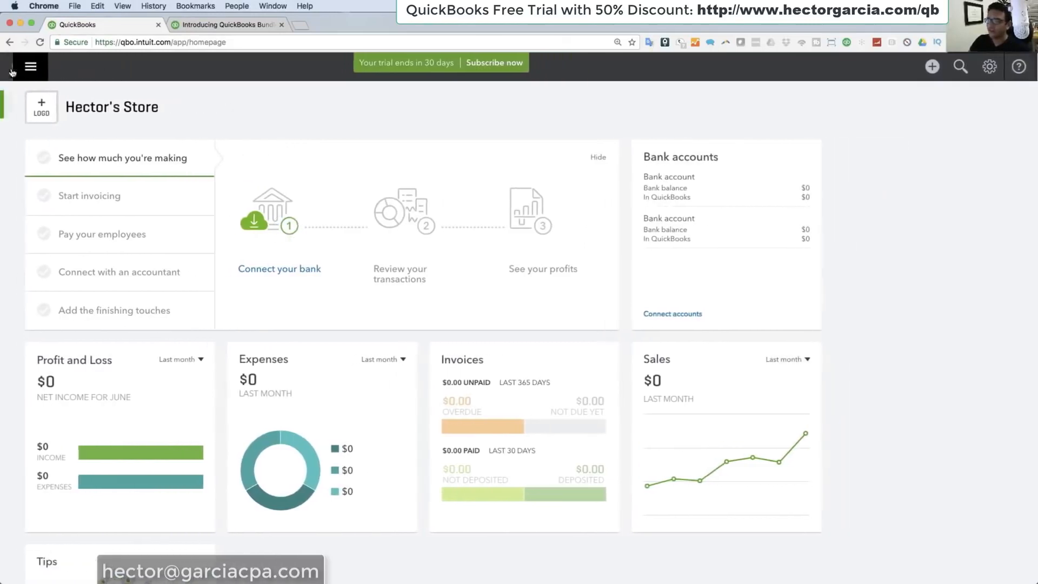
pyautogui.click(20, 70)
pyautogui.click(116, 68)
pyautogui.click(20, 68)
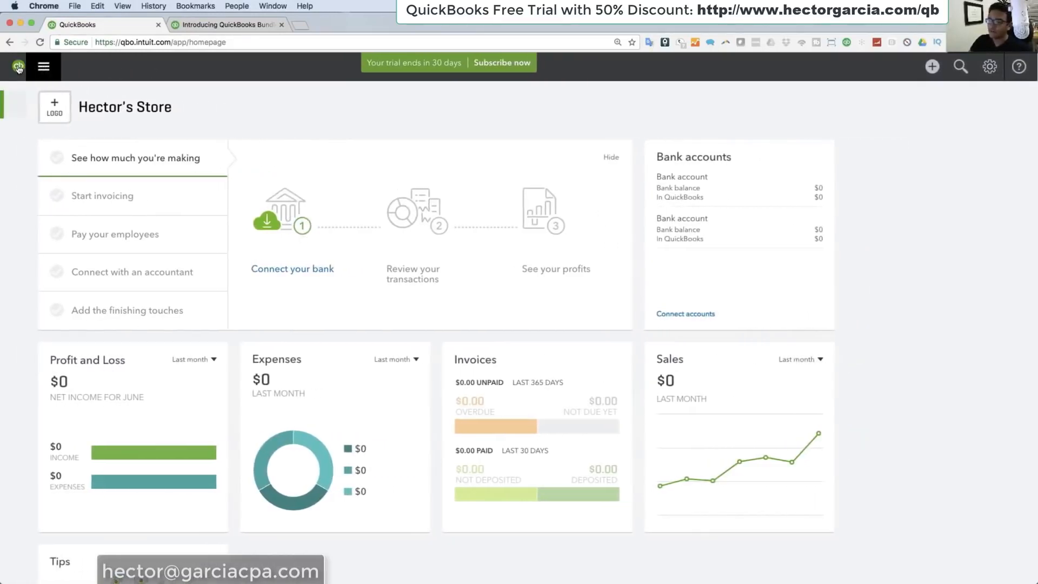
# Step: Open the Create list to examine the customer, vendor, employee and other transaction types
pyautogui.click(932, 70)
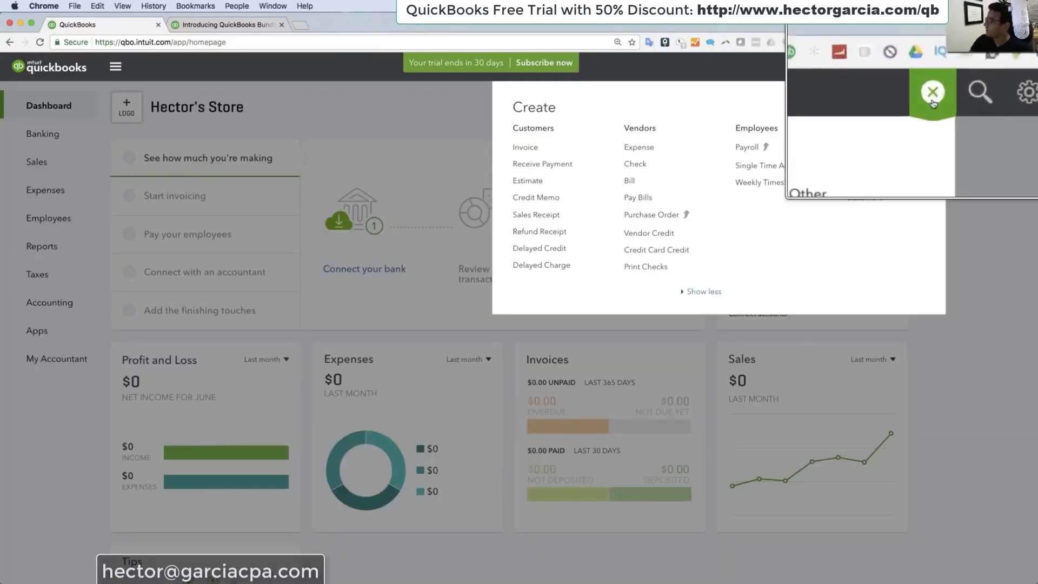
pyautogui.click(932, 67)
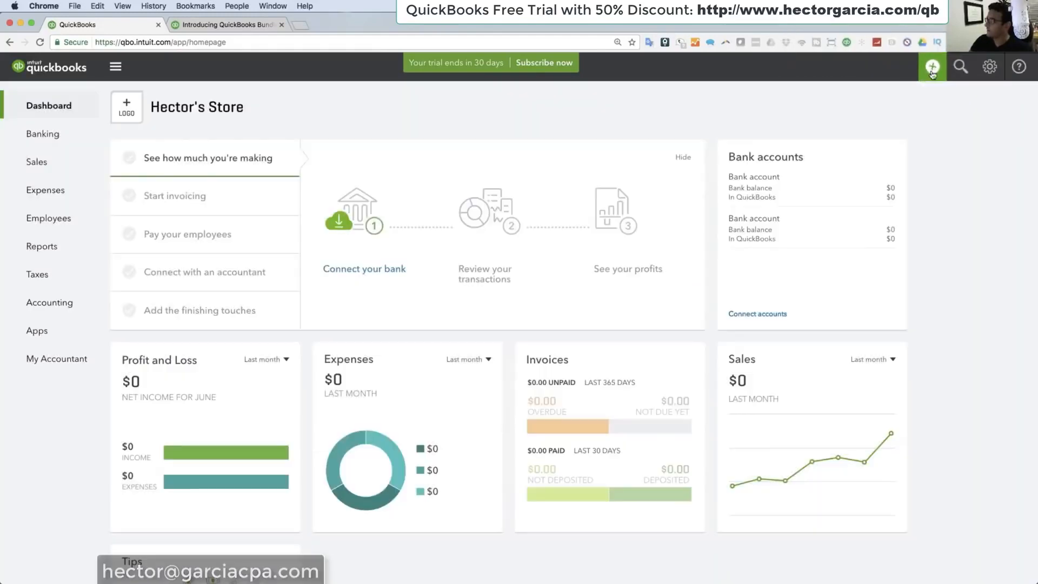
pyautogui.rightClick(928, 71)
pyautogui.click(927, 71)
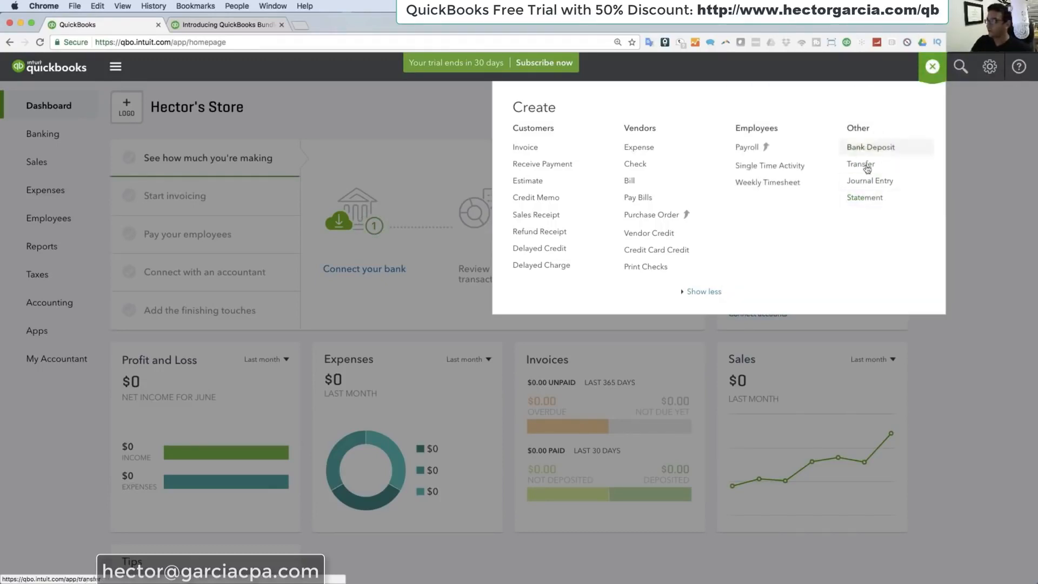
# Step: Reduce the Create list to its short version and expand it to the full list again
pyautogui.rightClick(703, 291)
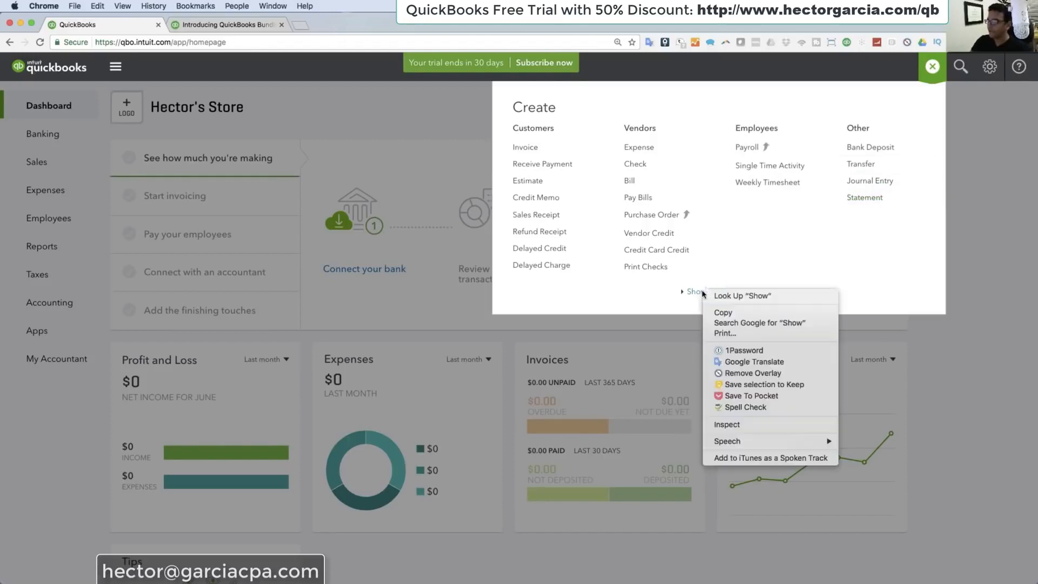
pyautogui.click(695, 294)
pyautogui.rightClick(695, 292)
pyautogui.click(694, 292)
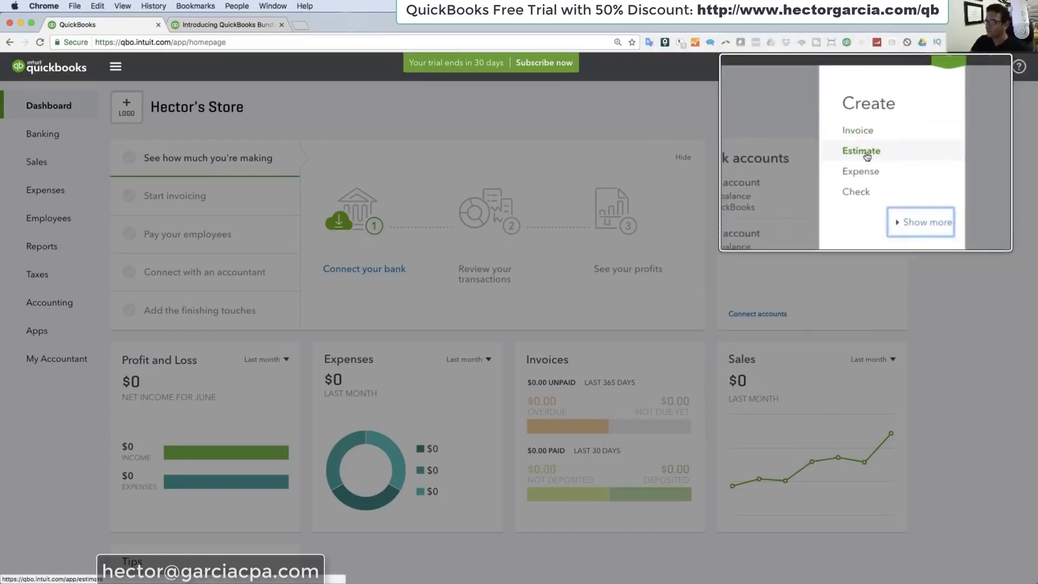
pyautogui.click(898, 206)
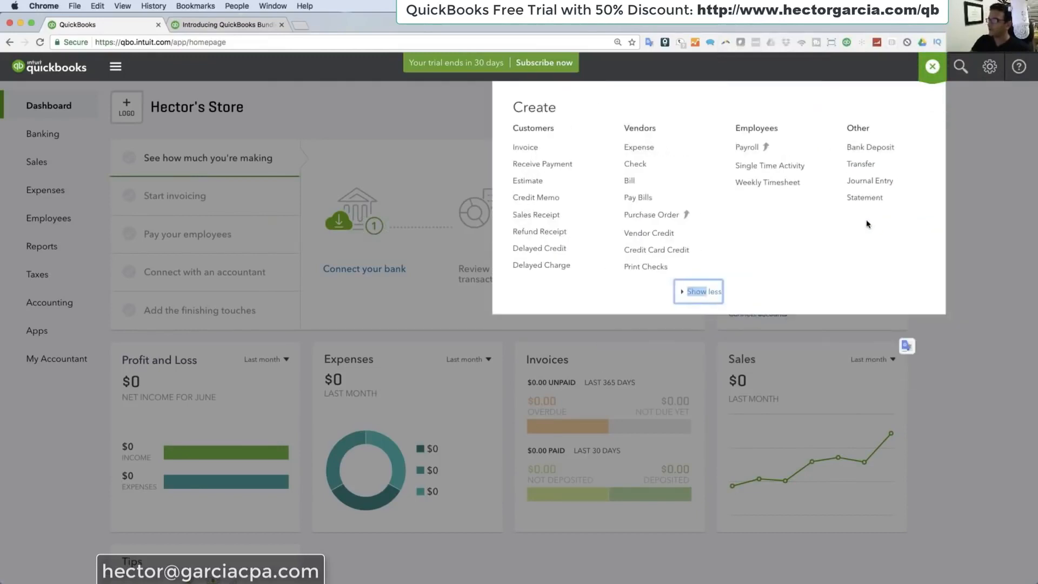
# Step: Open the transaction search to examine its search options, and close it again
pyautogui.click(965, 66)
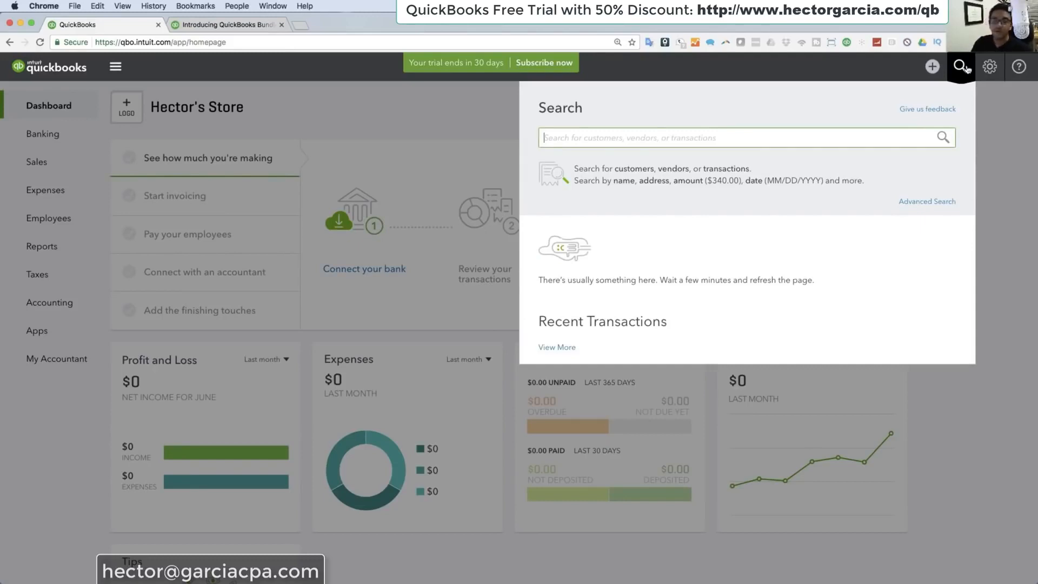
pyautogui.click(961, 66)
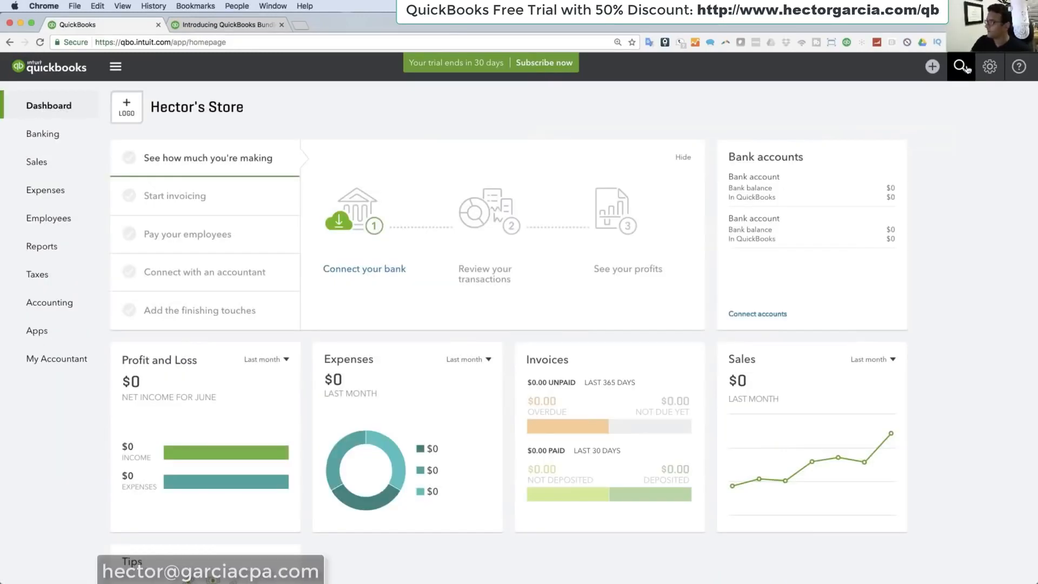
# Step: In Account and Settings, set the company's tax form to Corporation, one or more shareholders (Form 1120)
pyautogui.click(991, 69)
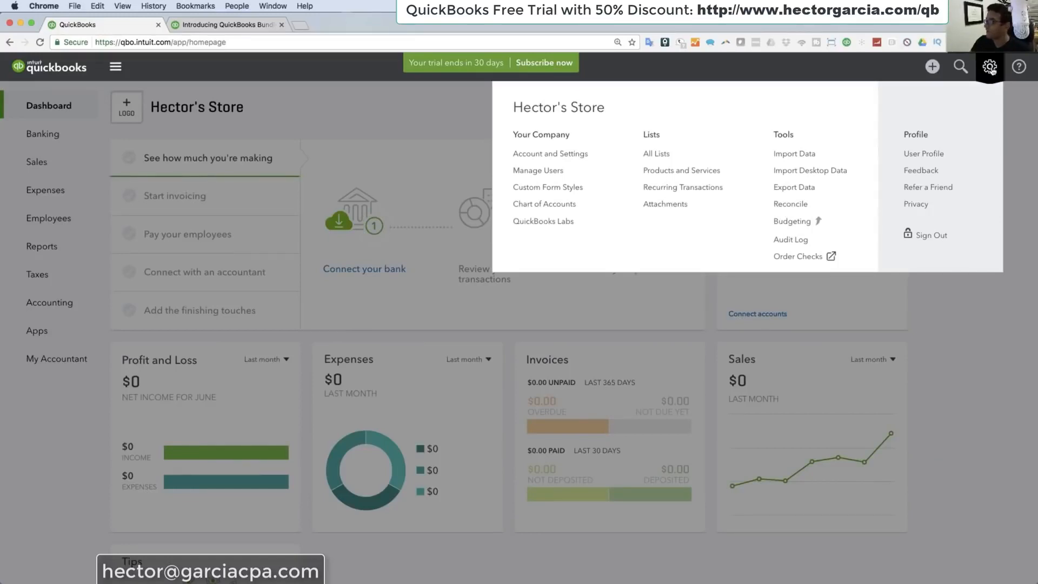
pyautogui.click(557, 158)
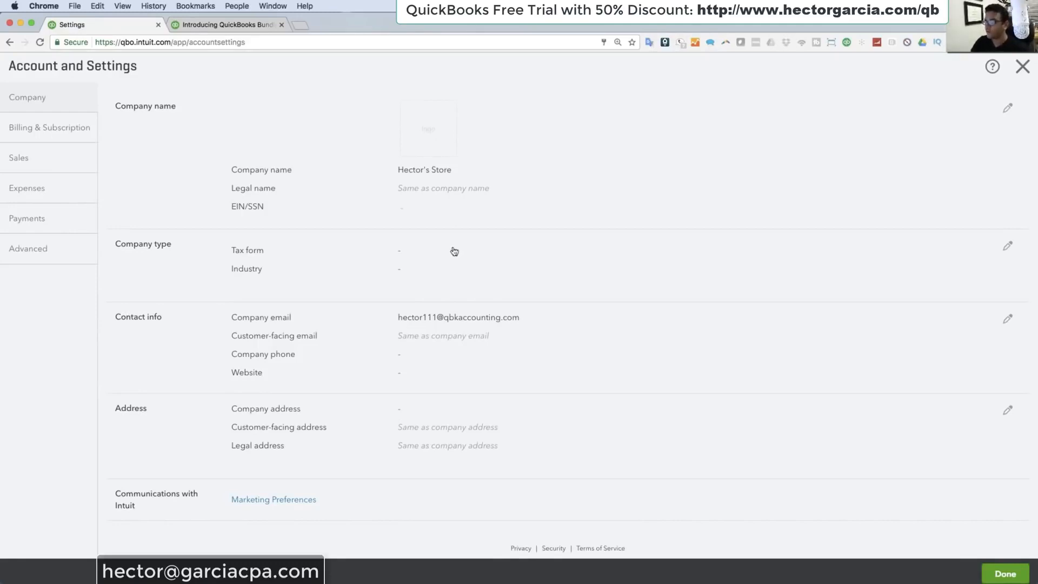
pyautogui.click(405, 252)
pyautogui.click(417, 257)
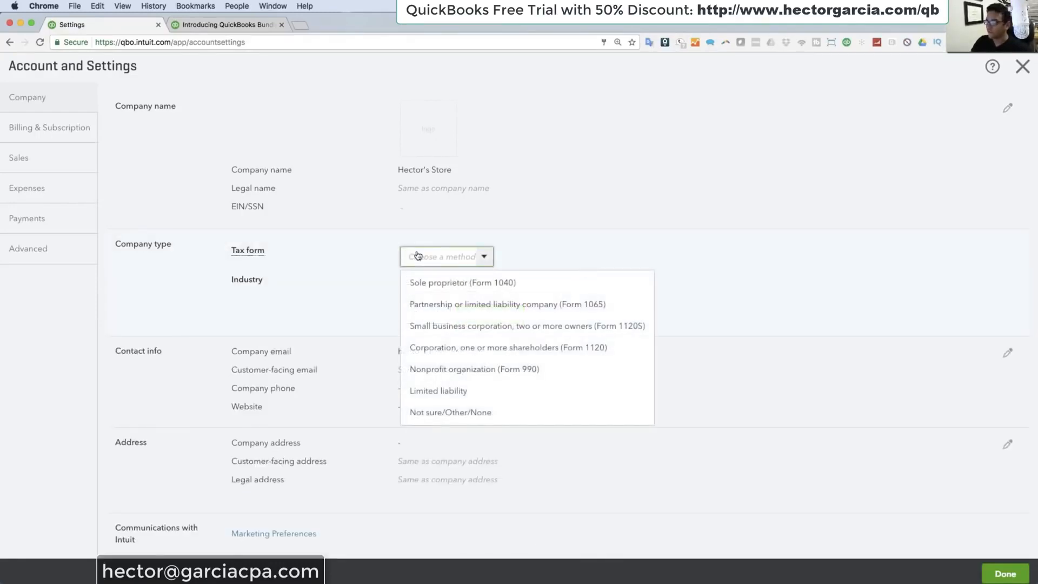
pyautogui.click(443, 351)
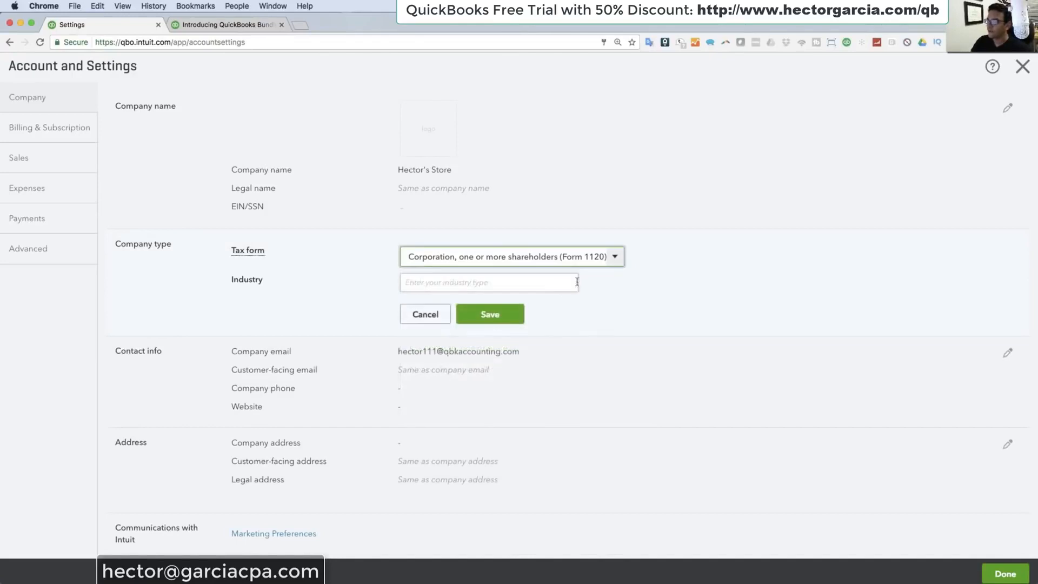
# Step: Set the company's industry to Retail Bakeries and save the company type
pyautogui.click(461, 279)
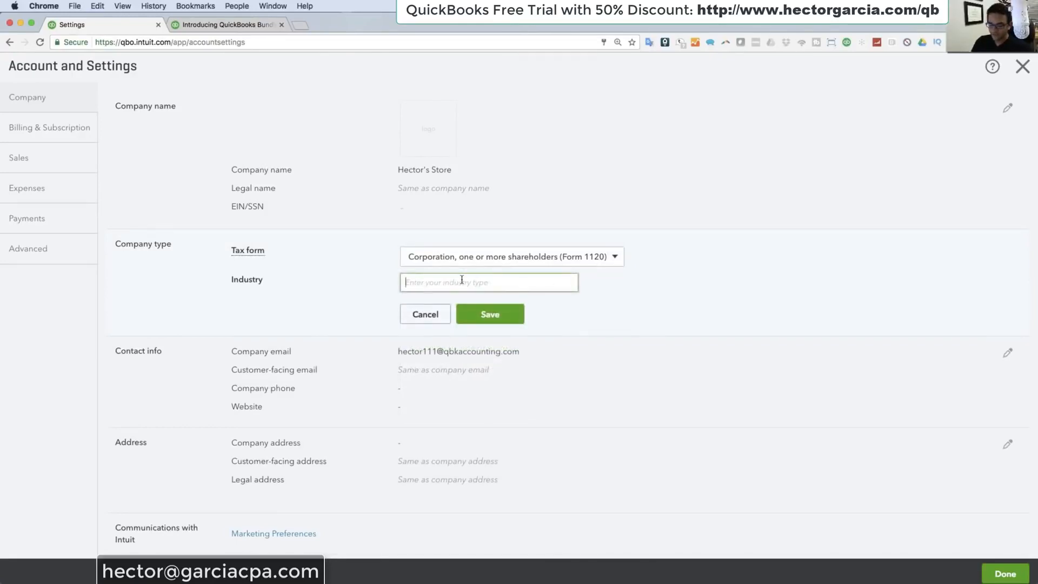
pyautogui.write('Retail Bakeries')
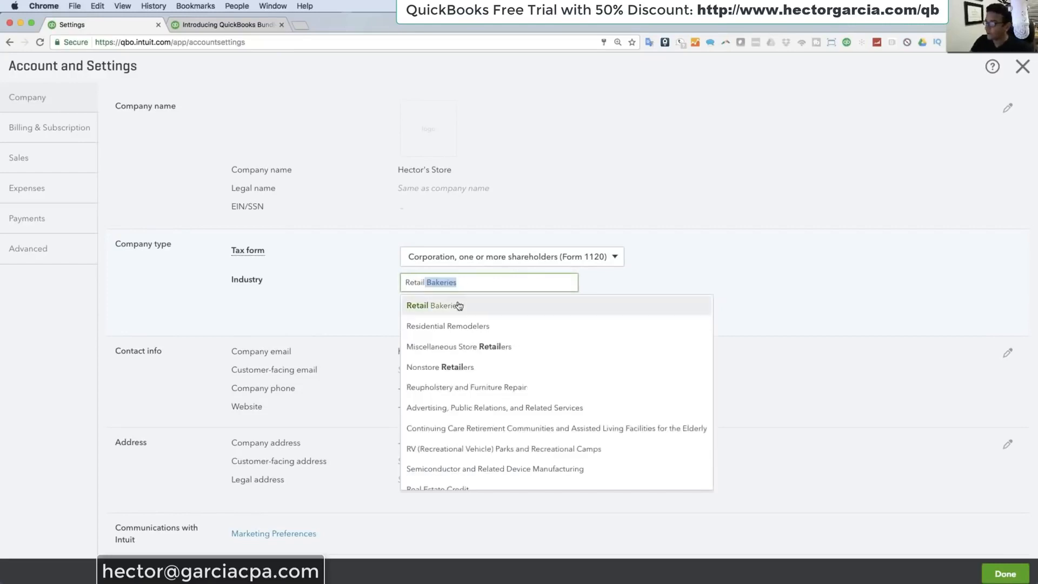
pyautogui.click(457, 304)
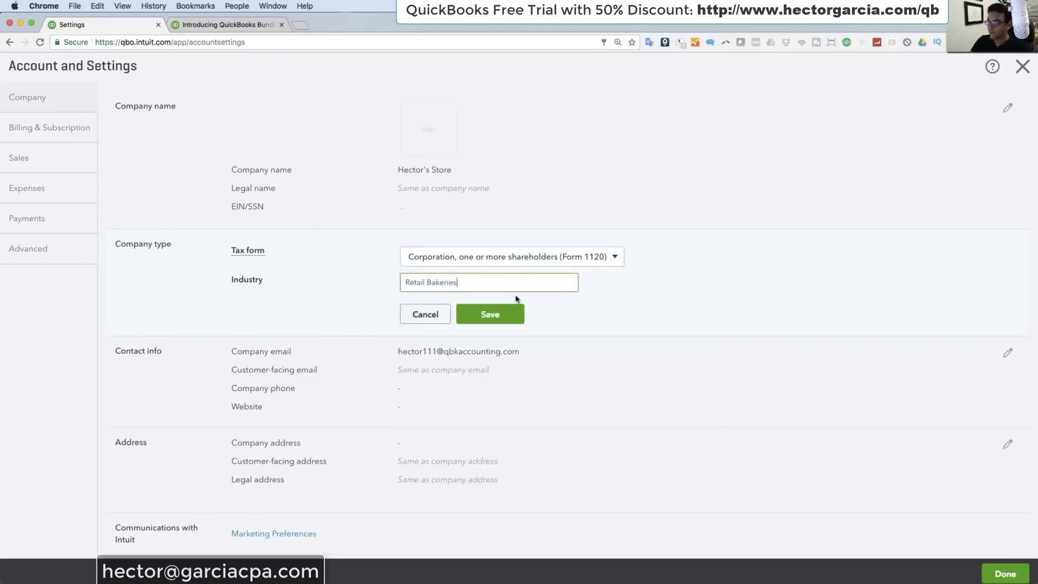
pyautogui.click(499, 313)
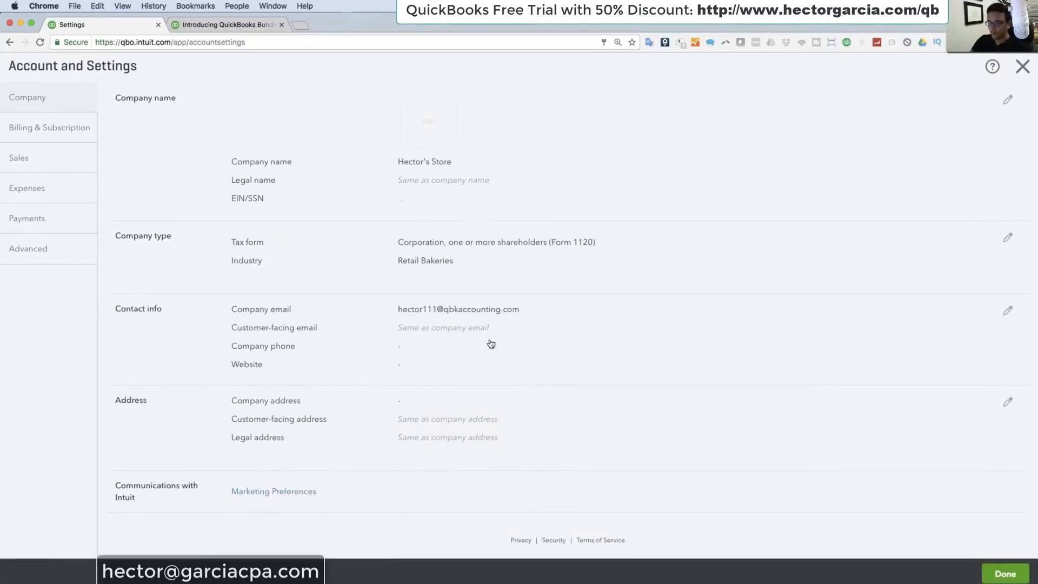
# Step: Open the Billing & Subscription settings to examine the plan, payroll, payments and checks subscriptions
pyautogui.click(67, 129)
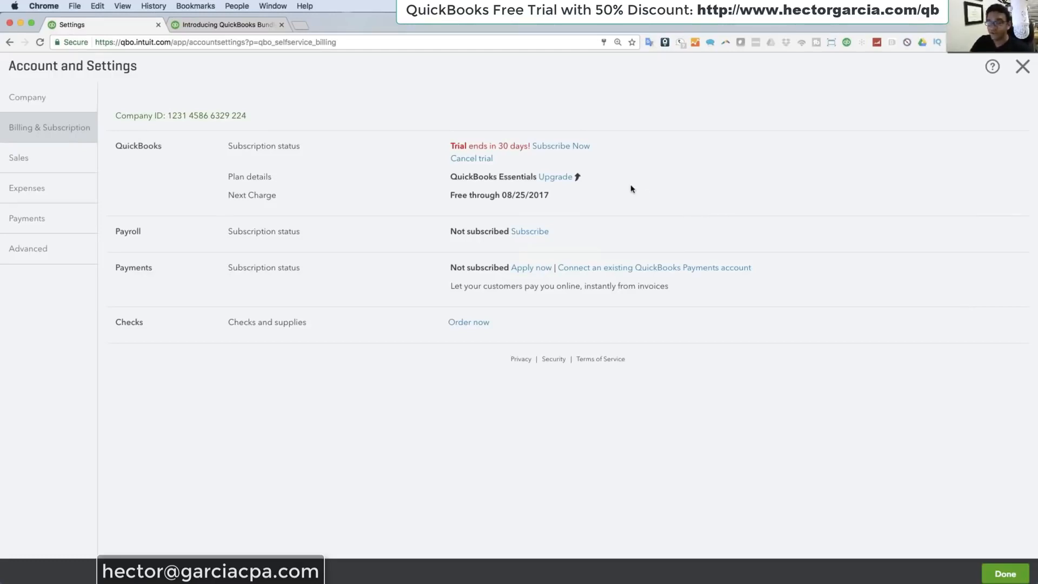
# Step: Upgrade the trial plan from Essentials to QuickBooks Plus and submit the upgrade
pyautogui.click(557, 179)
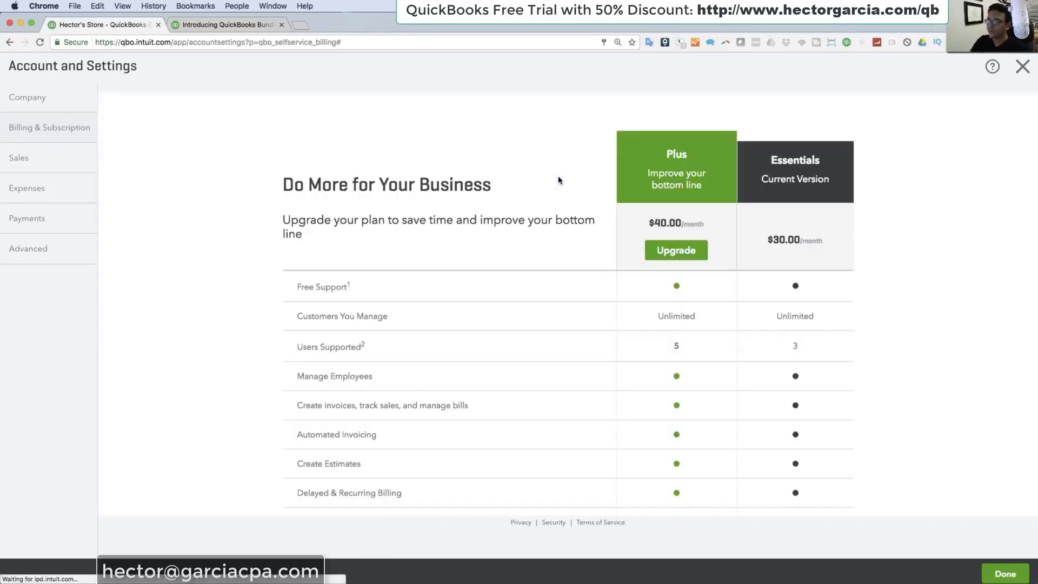
pyautogui.click(676, 251)
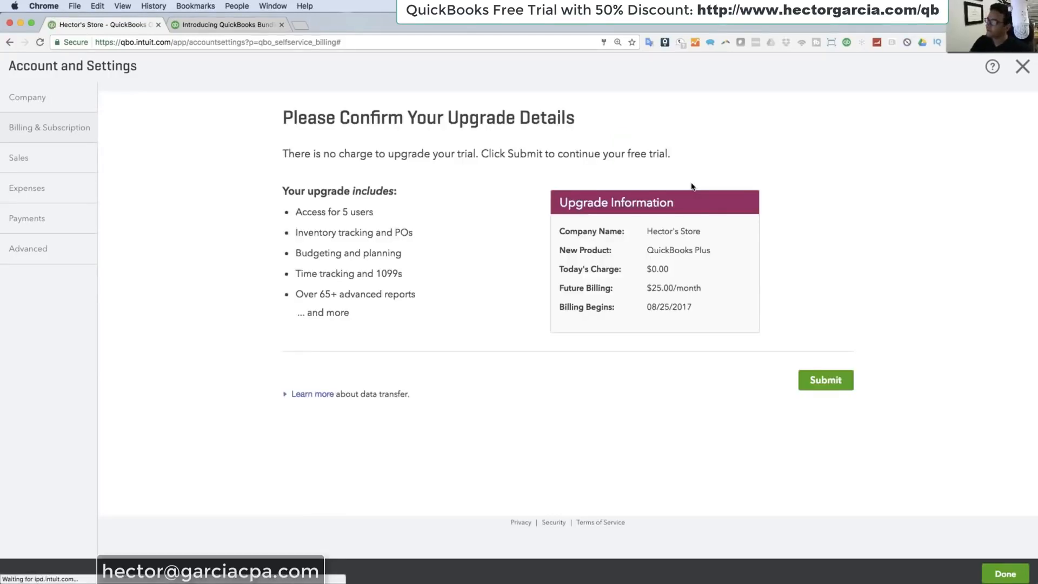
pyautogui.click(836, 382)
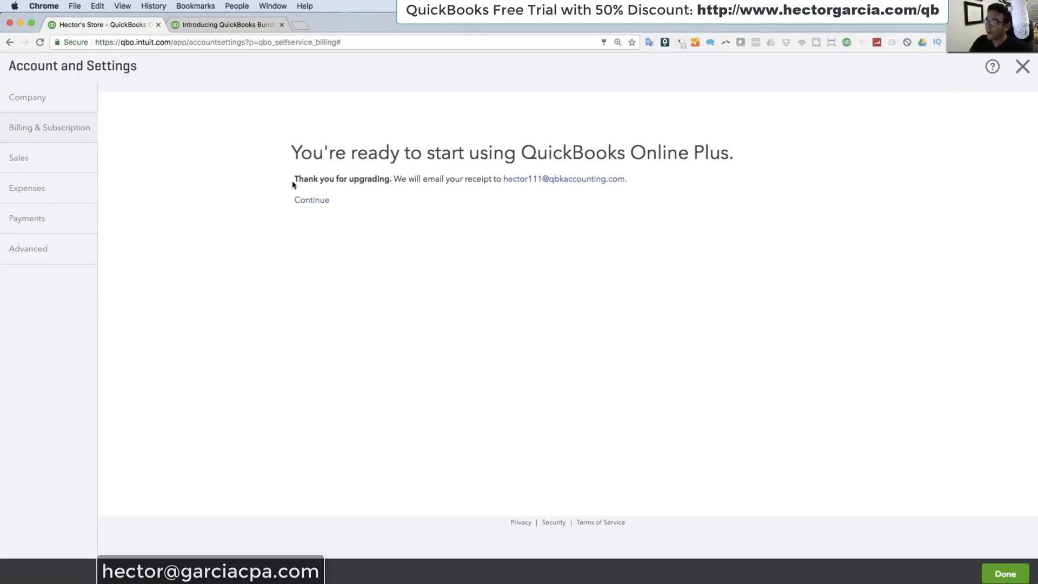
# Step: From the Sales settings, go to the look-and-feel customization and open the Standard master form style for editing
pyautogui.click(30, 158)
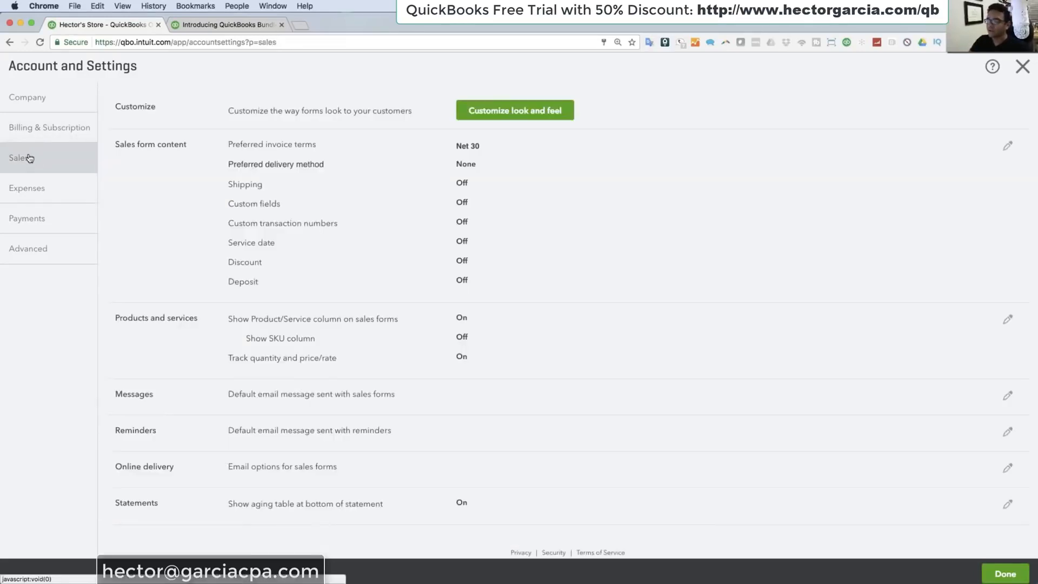
pyautogui.click(524, 112)
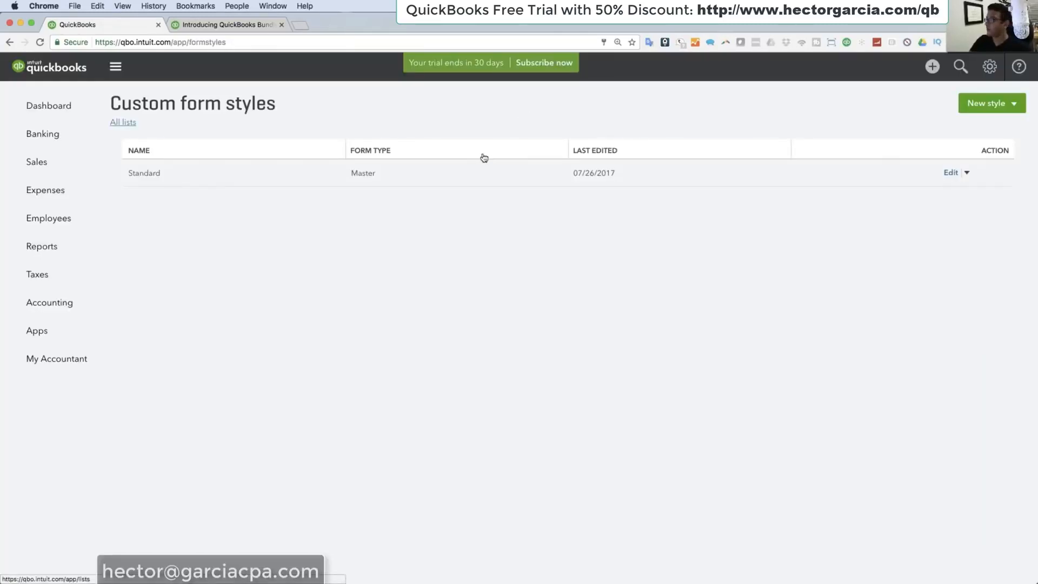
pyautogui.click(234, 176)
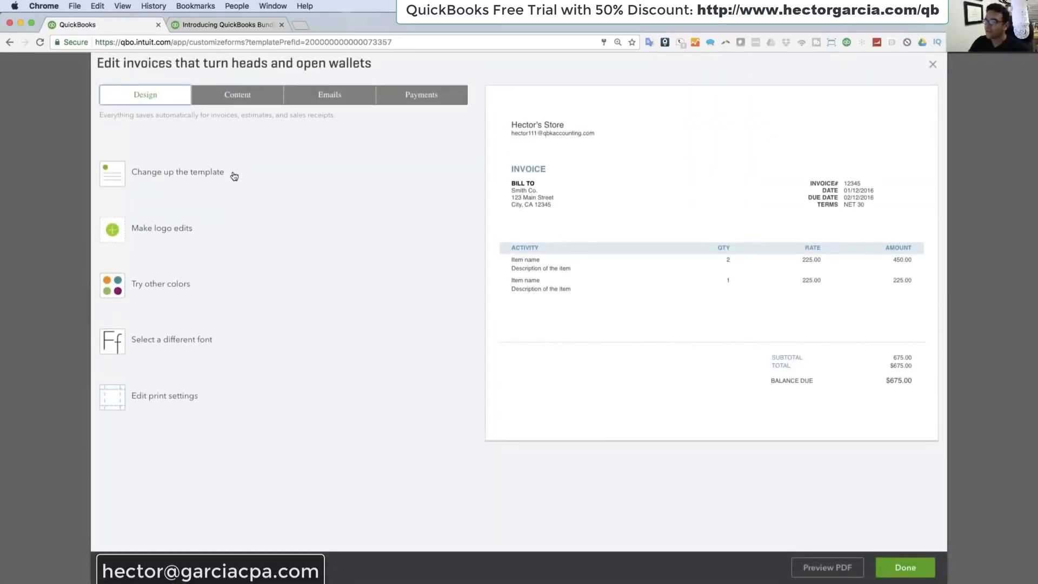
# Step: Preview the Modern, Fresh and Bold invoice templates and apply the Friendly template
pyautogui.click(106, 179)
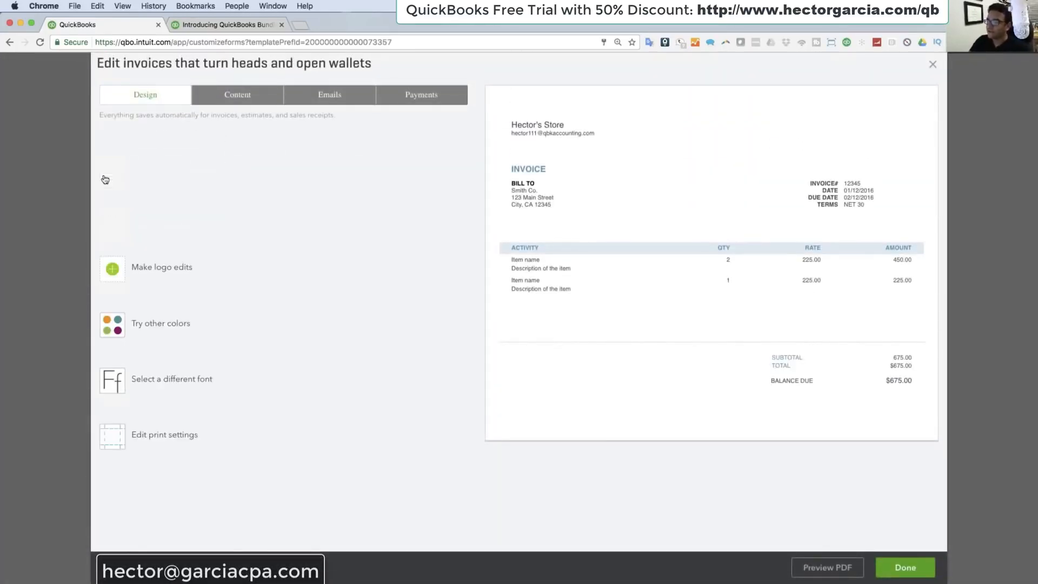
pyautogui.click(185, 171)
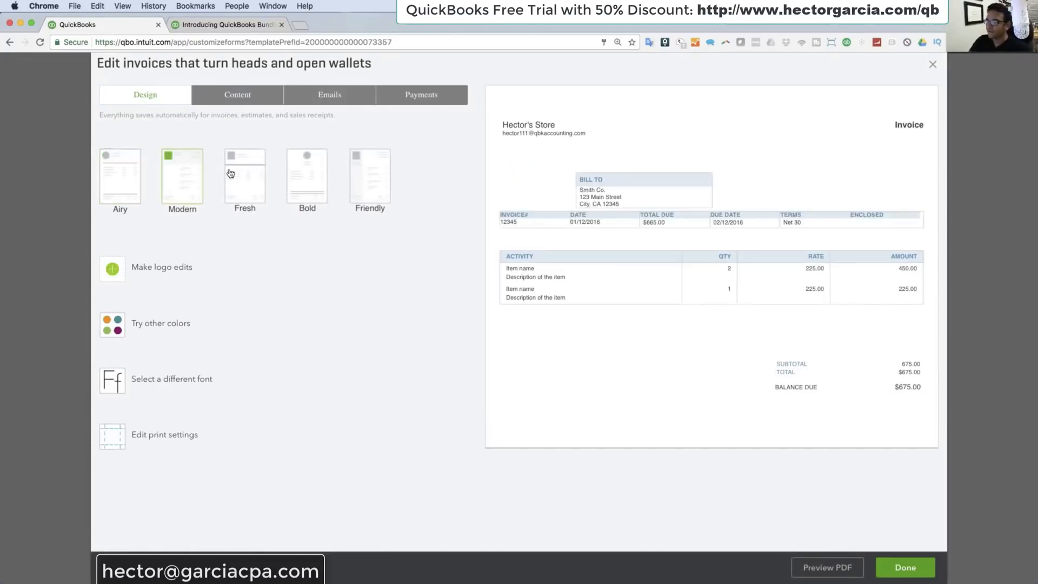
pyautogui.click(241, 175)
pyautogui.click(313, 173)
pyautogui.click(376, 177)
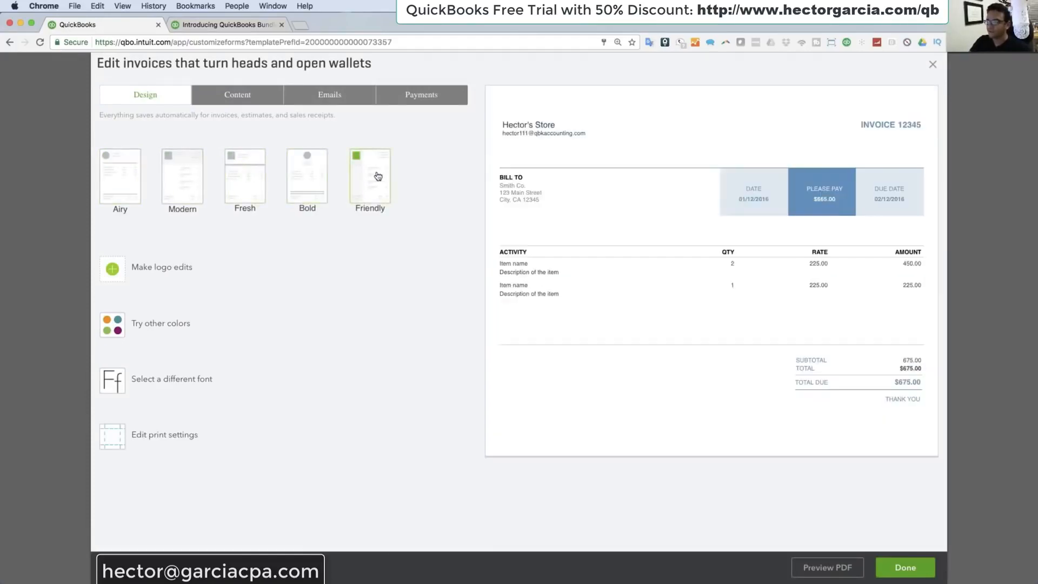
# Step: Try the green #79BD58 on the invoice design, and set its color to dark teal #004254
pyautogui.click(112, 325)
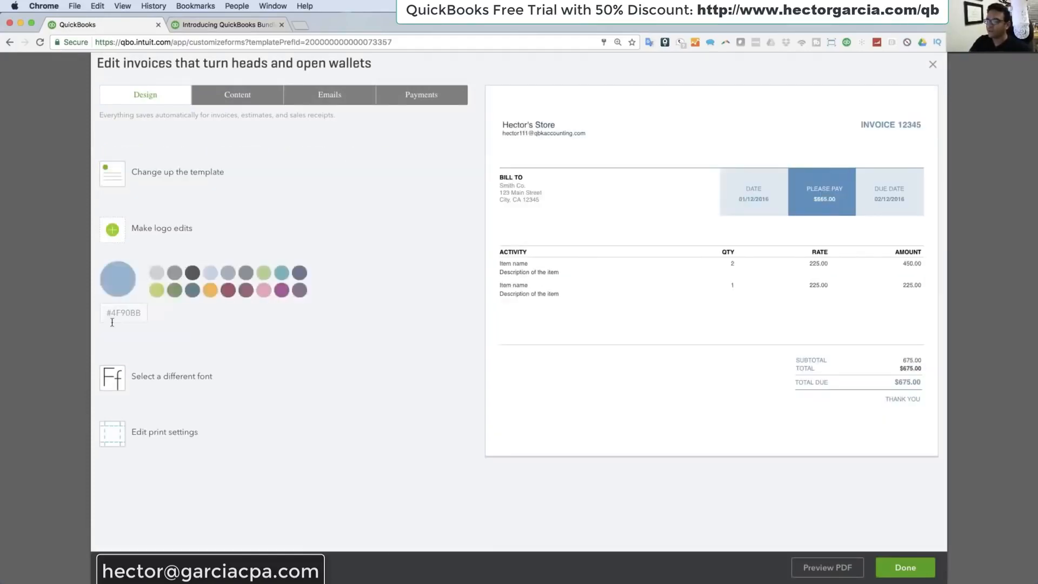
pyautogui.click(268, 274)
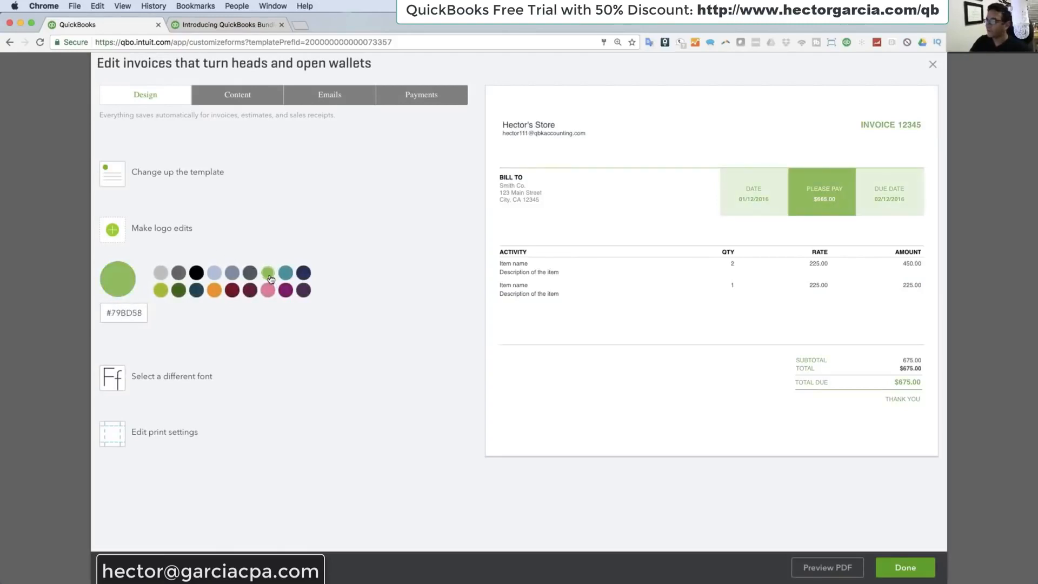
pyautogui.click(192, 291)
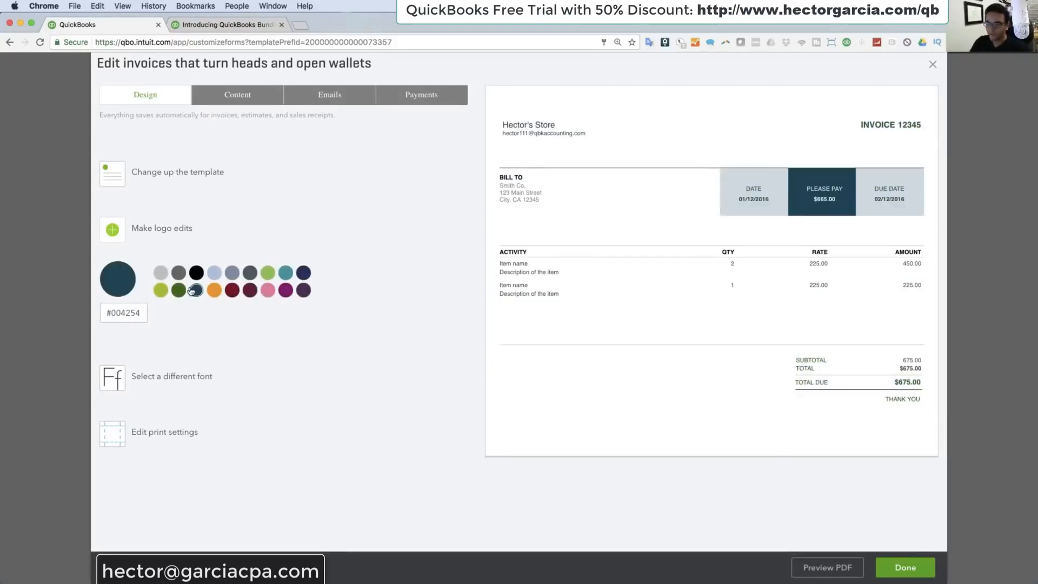
# Step: Set the invoice font to Helvetica at 10pt
pyautogui.click(112, 378)
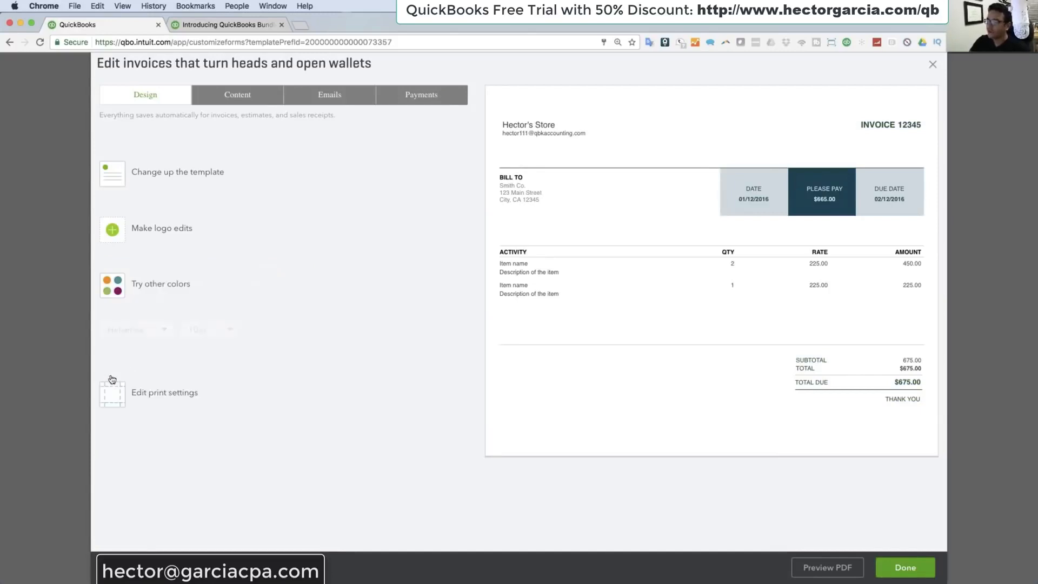
pyautogui.click(151, 331)
pyautogui.click(126, 398)
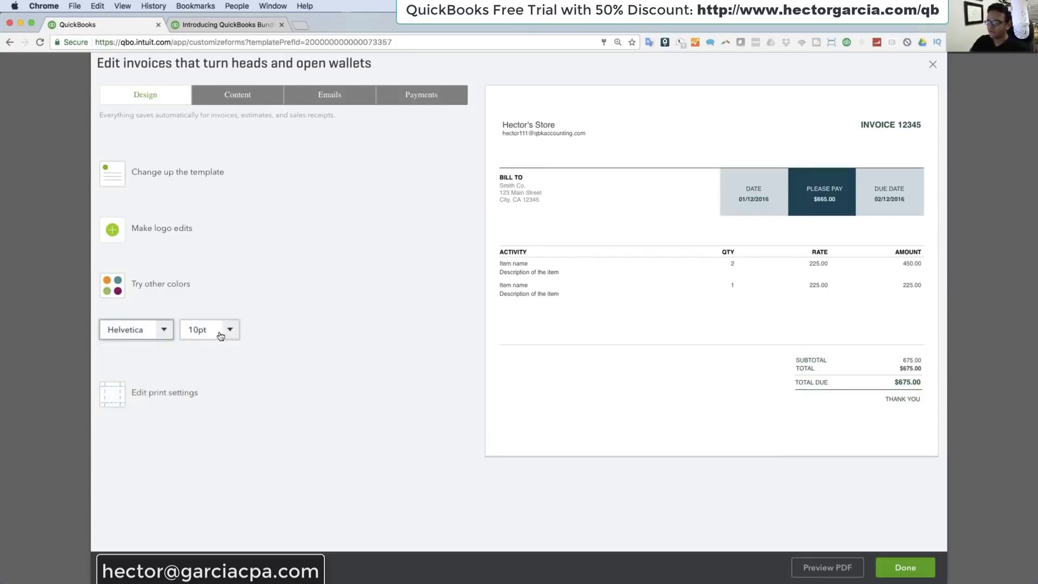
pyautogui.click(219, 331)
pyautogui.click(208, 386)
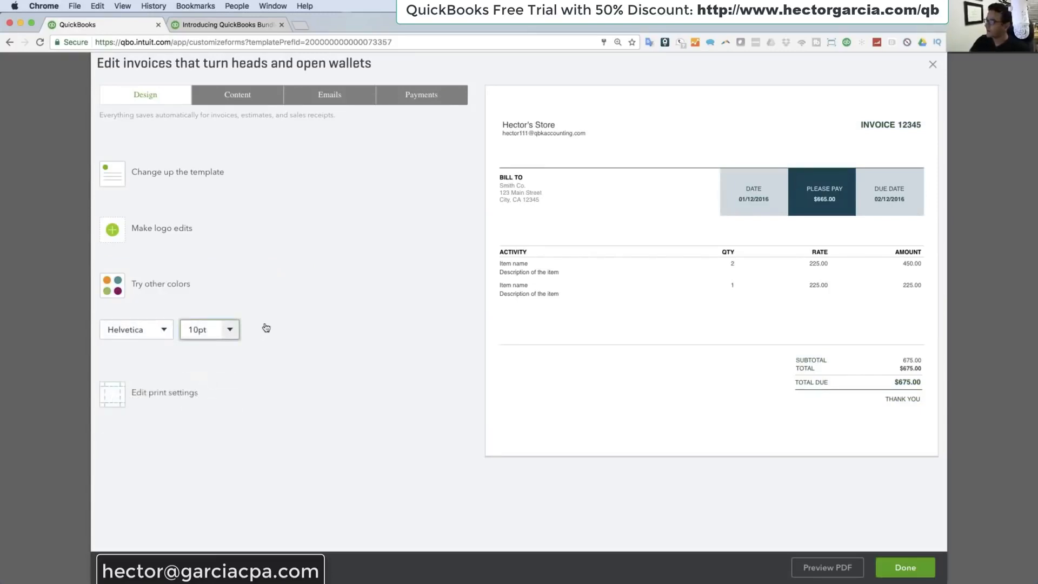
# Step: Examine the editable content options of the invoice's activity table, footer and header sections
pyautogui.click(237, 101)
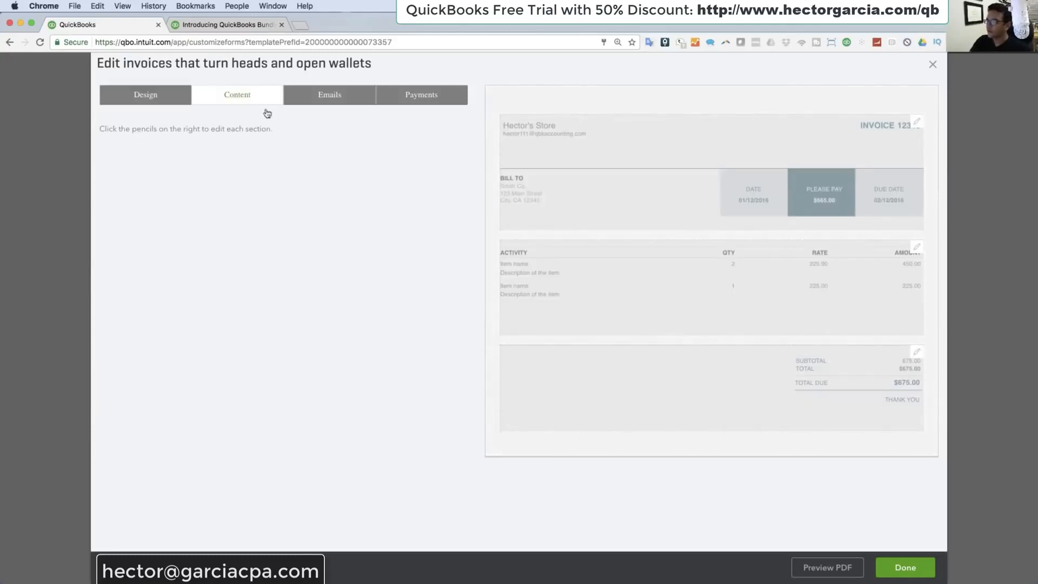
pyautogui.click(521, 252)
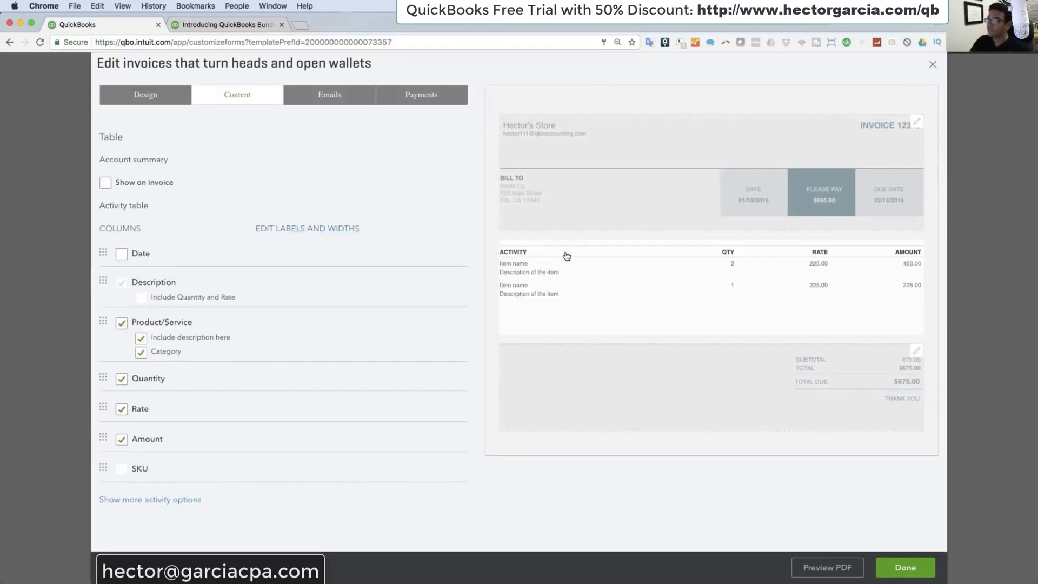
pyautogui.click(577, 186)
pyautogui.click(598, 358)
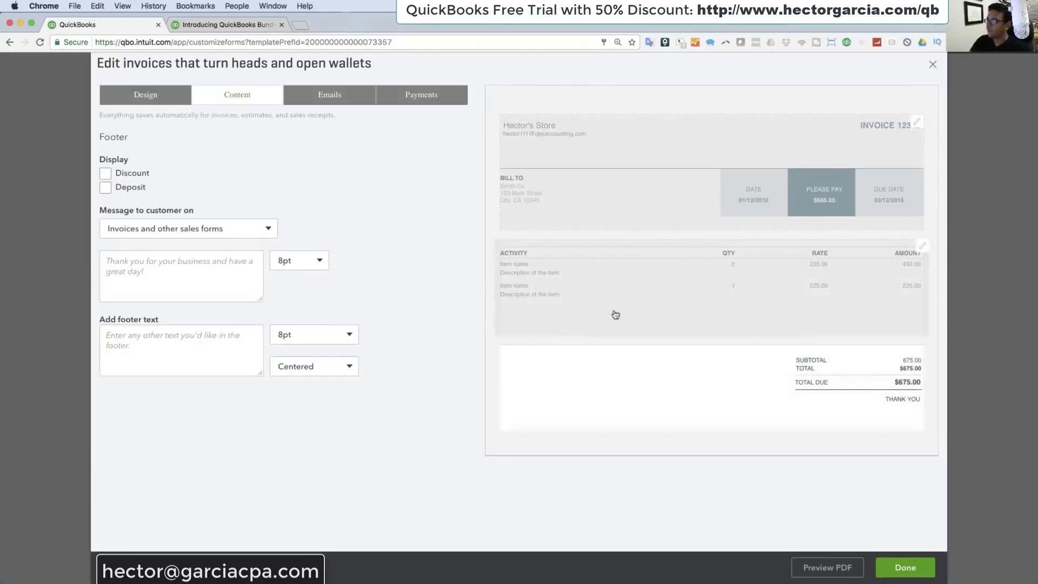
pyautogui.click(592, 158)
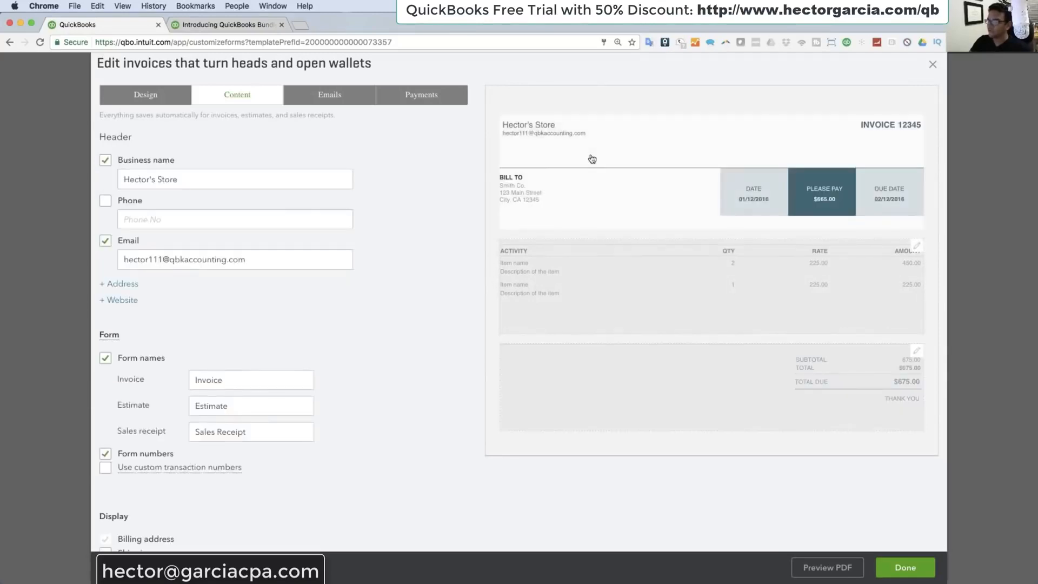
# Step: Hide the Rate and Amount columns in the invoice's activity table, trying the Quantity and Date columns on and off
pyautogui.click(574, 291)
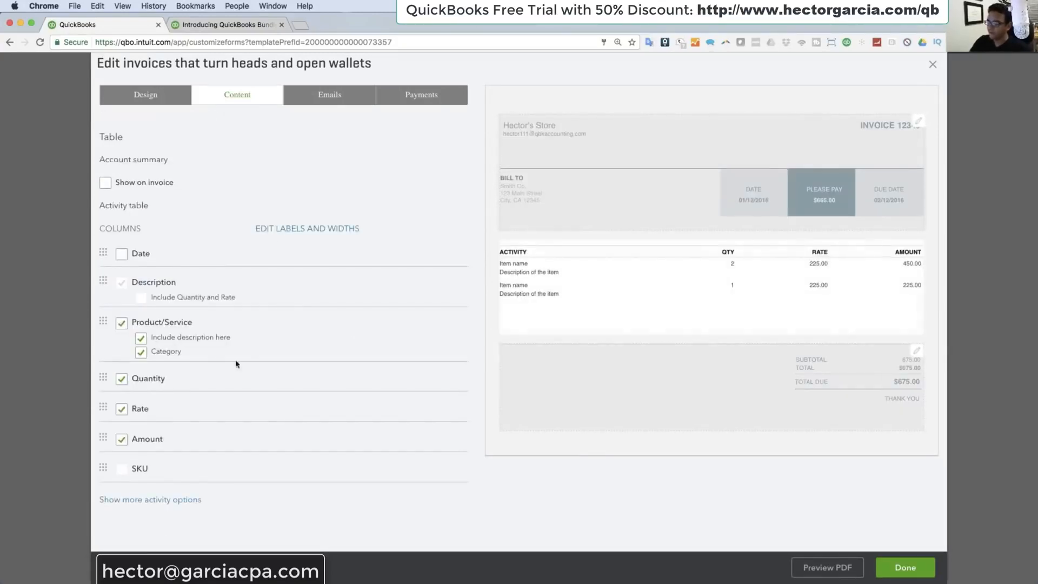
pyautogui.click(121, 413)
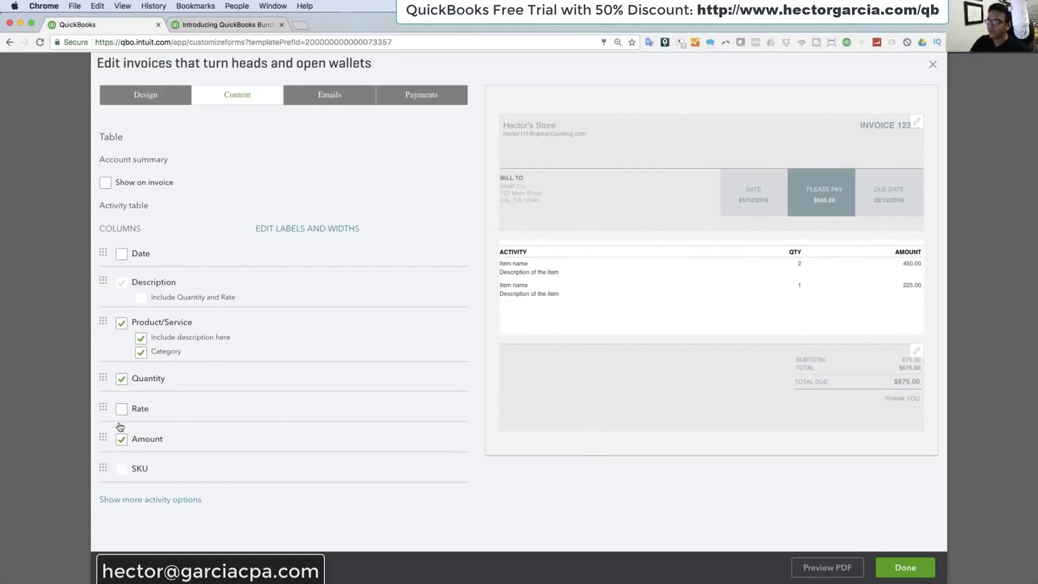
pyautogui.click(121, 441)
pyautogui.click(123, 380)
pyautogui.click(123, 380)
pyautogui.click(121, 255)
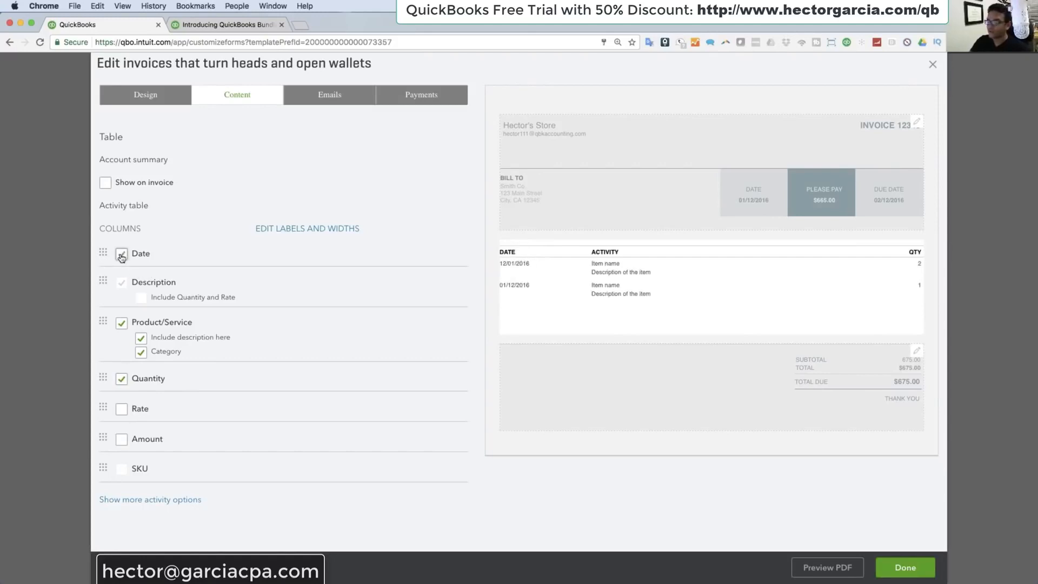
pyautogui.click(121, 255)
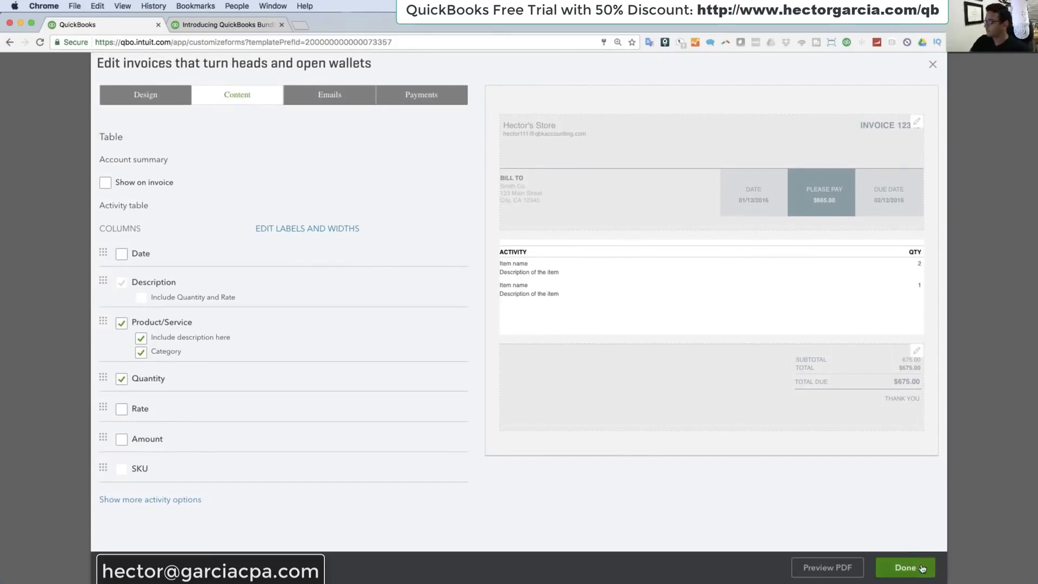
# Step: Try a PDF preview of the invoice, close the preview window and finish editing the form style
pyautogui.click(830, 572)
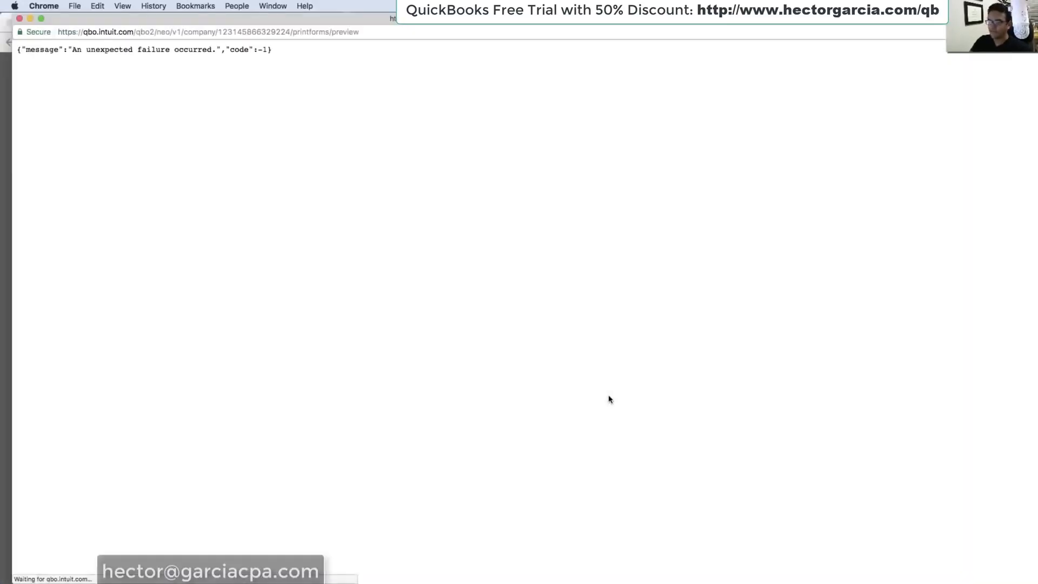
pyautogui.click(19, 19)
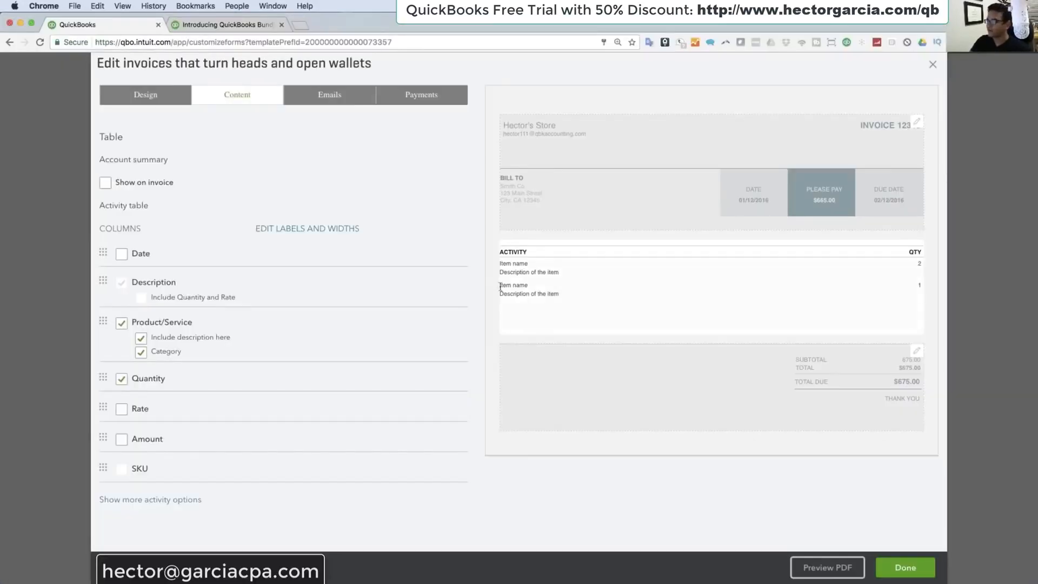
pyautogui.click(911, 572)
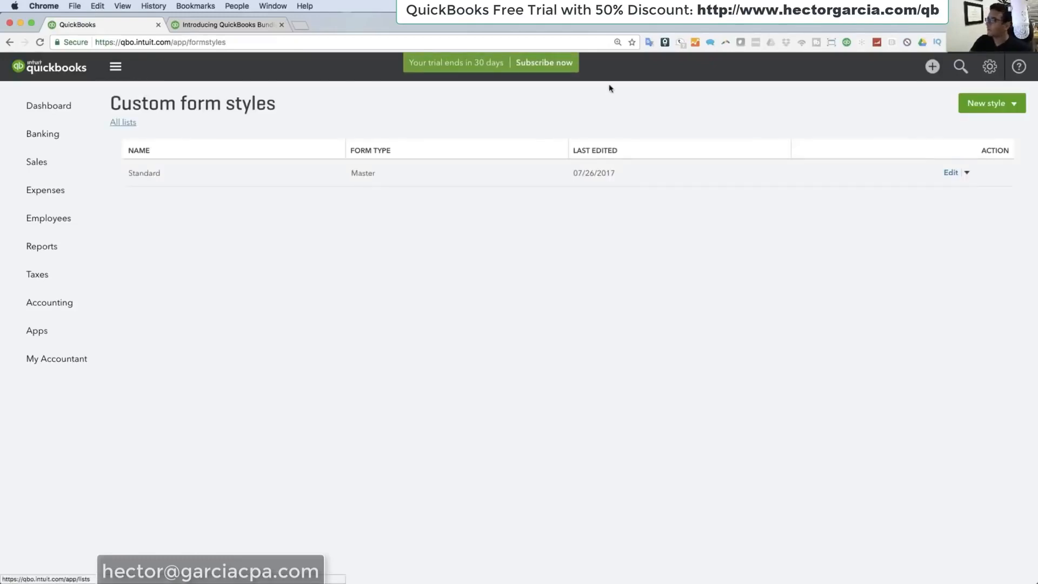
# Step: Return to the Sales settings in Account and Settings and open the sales form content options to examine terms, delivery and custom fields
pyautogui.click(990, 75)
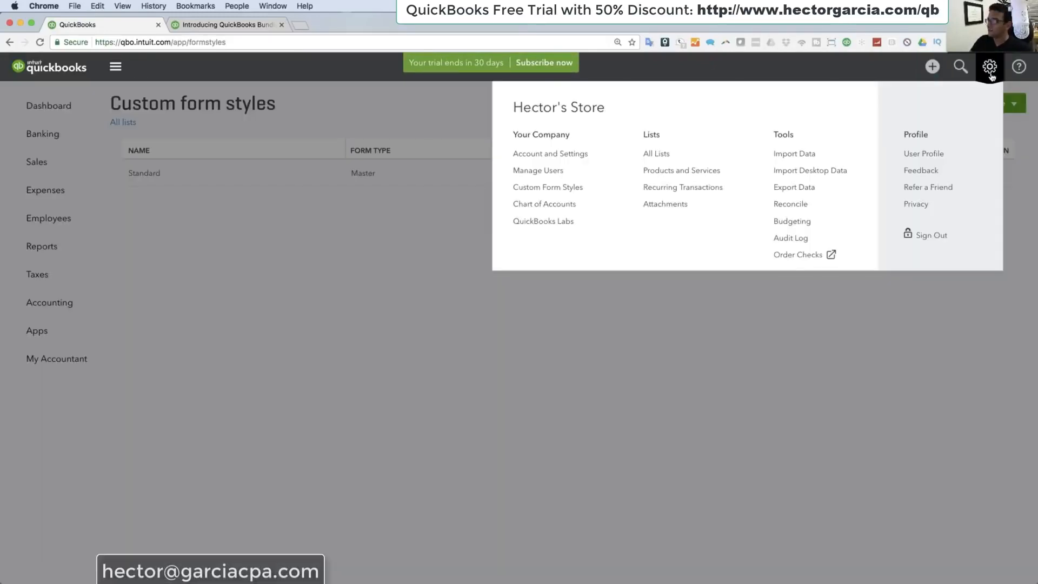
pyautogui.click(532, 156)
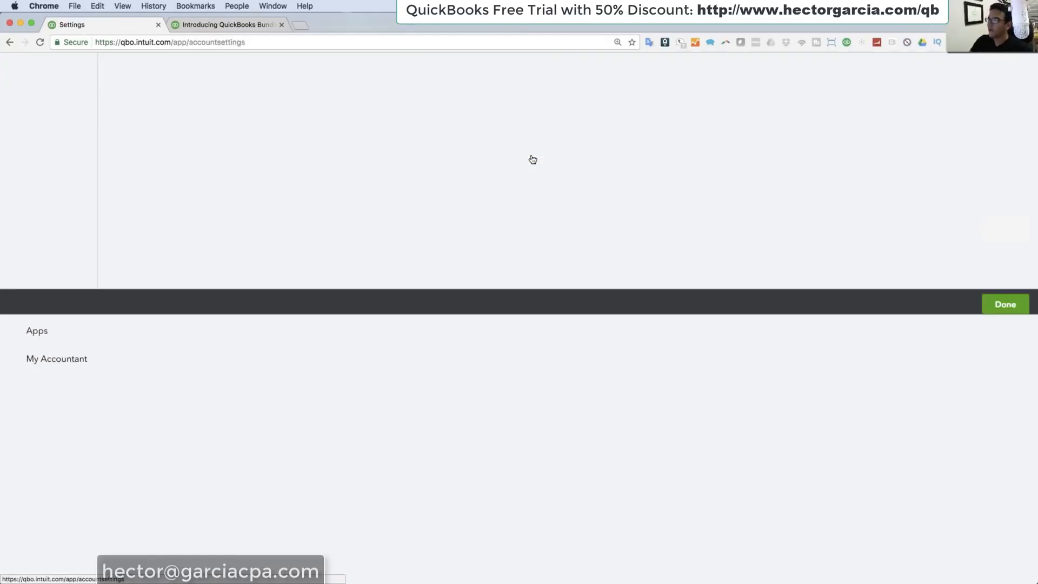
pyautogui.click(25, 165)
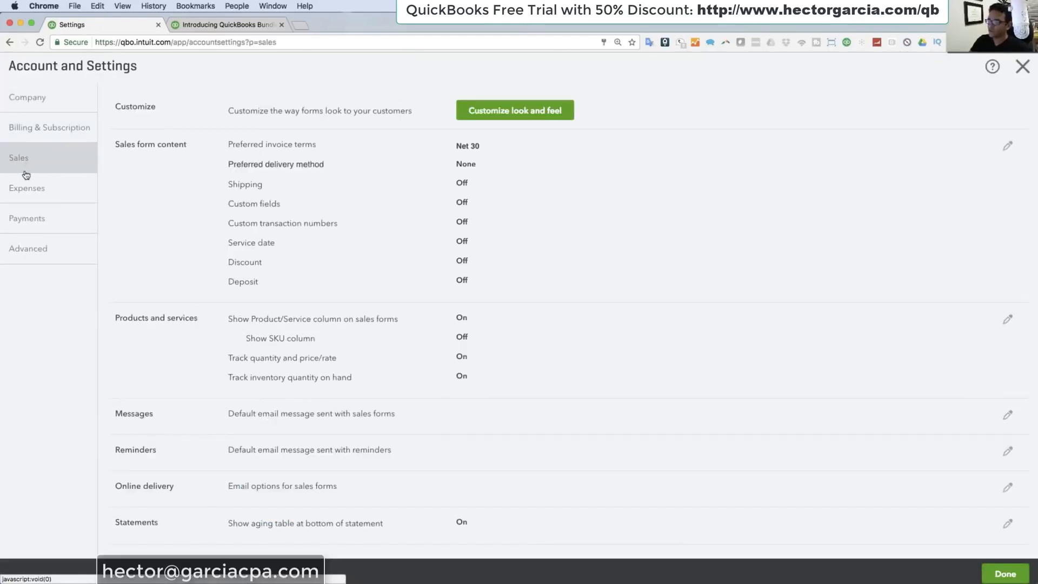
pyautogui.click(560, 161)
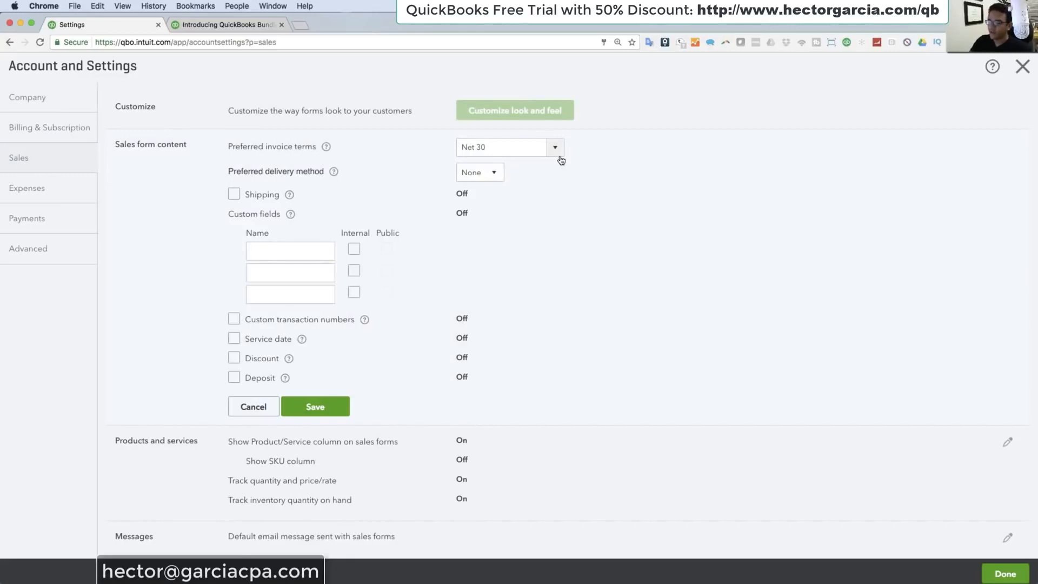
pyautogui.click(274, 255)
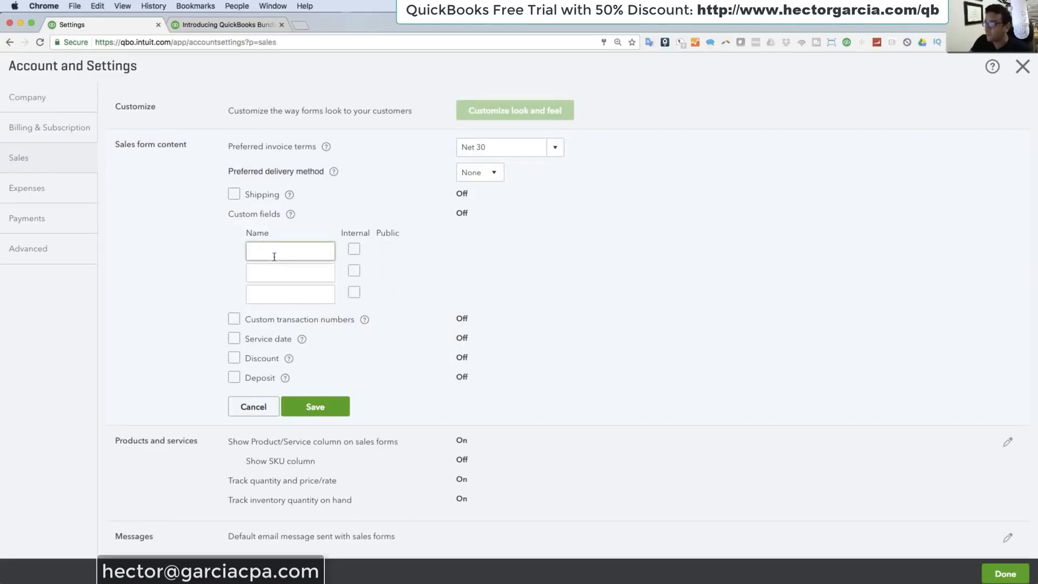
pyautogui.scroll(-3, 405, 396)
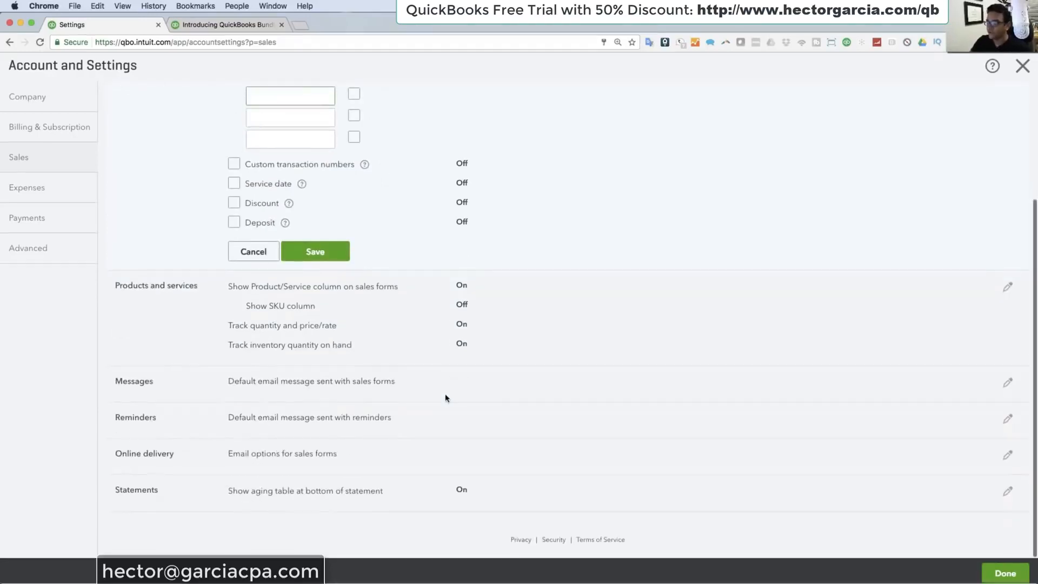
# Step: Open the Products and services options and the default email Messages options to examine their settings
pyautogui.click(385, 304)
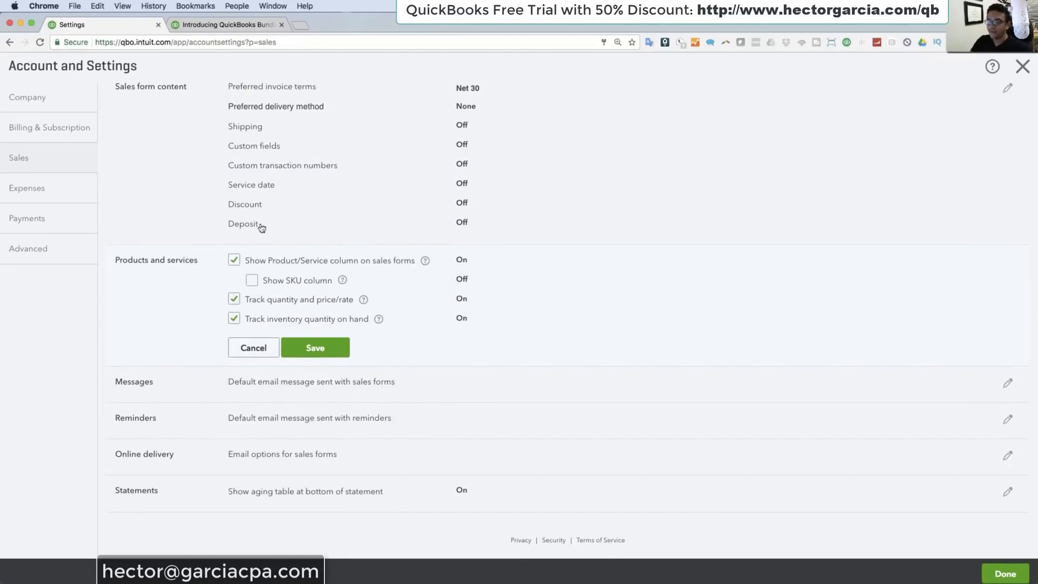
pyautogui.click(393, 385)
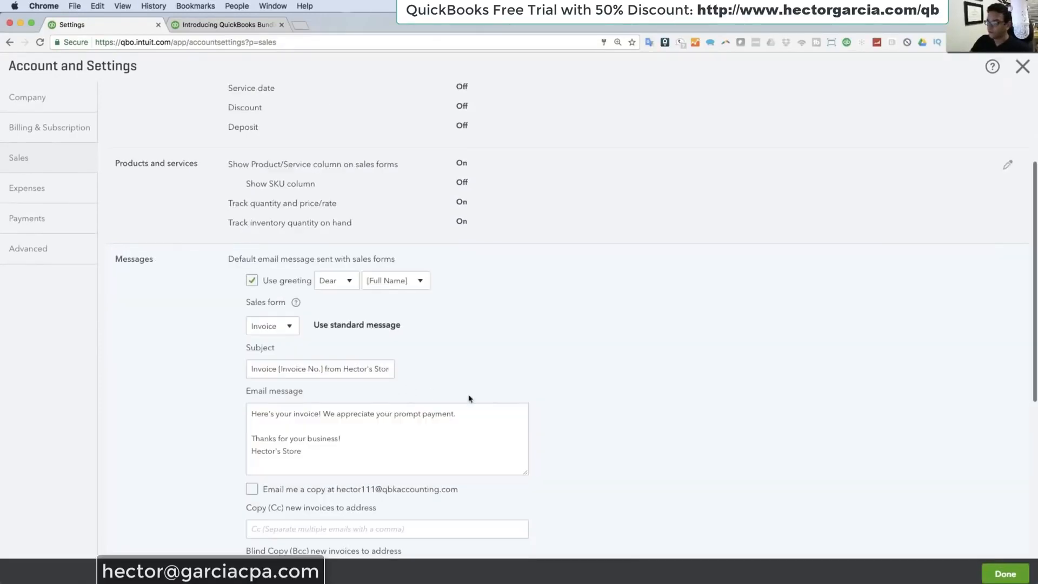
pyautogui.scroll(-4, 517, 398)
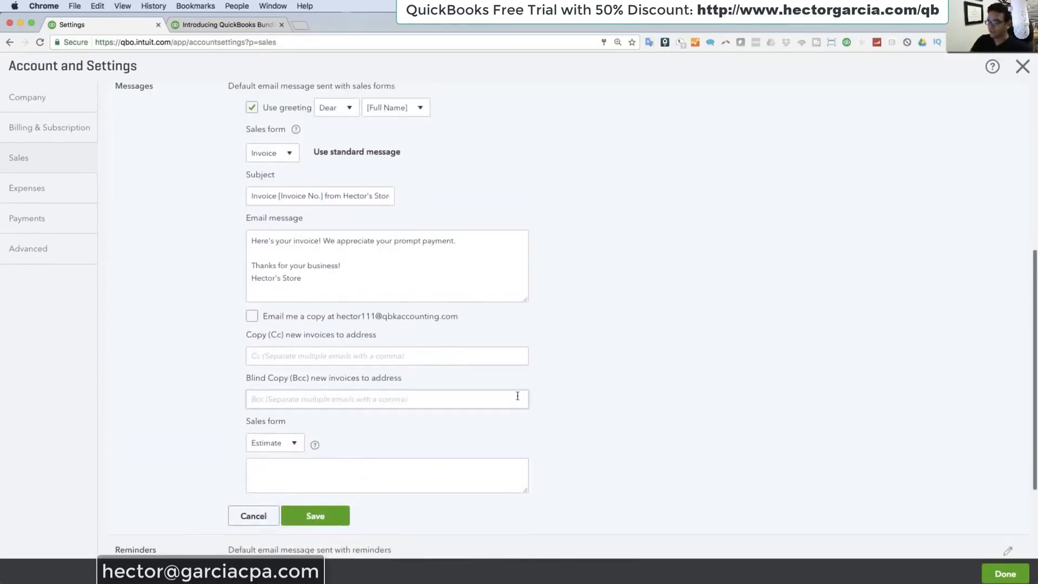
# Step: Cancel editing the default email messages and open the Expenses settings
pyautogui.click(241, 517)
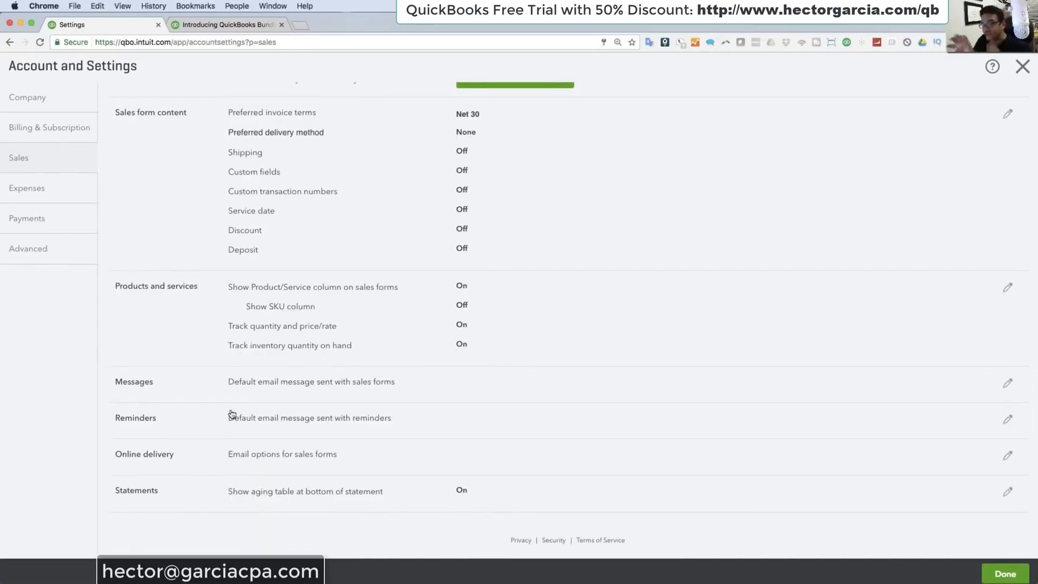
pyautogui.scroll(-1, 489, 381)
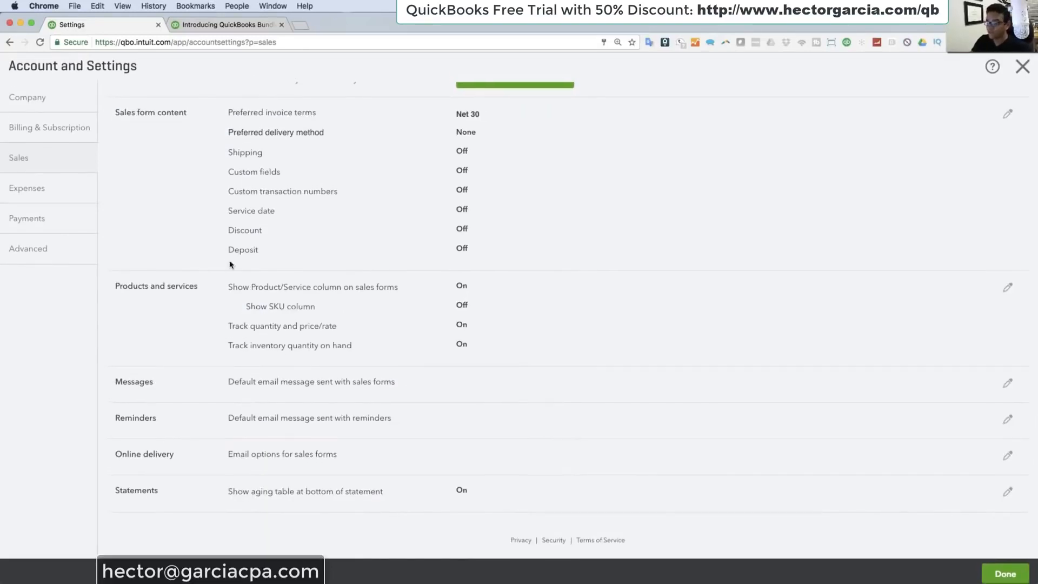
pyautogui.click(47, 193)
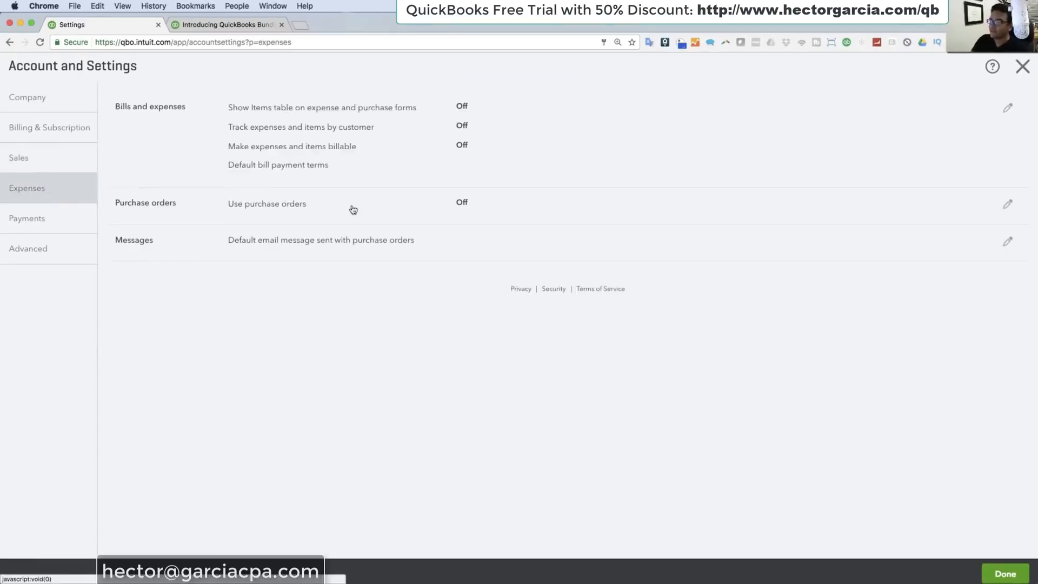
# Step: Open the Bills and expenses options and save them with the items table on expense and purchase forms turned off
pyautogui.click(354, 134)
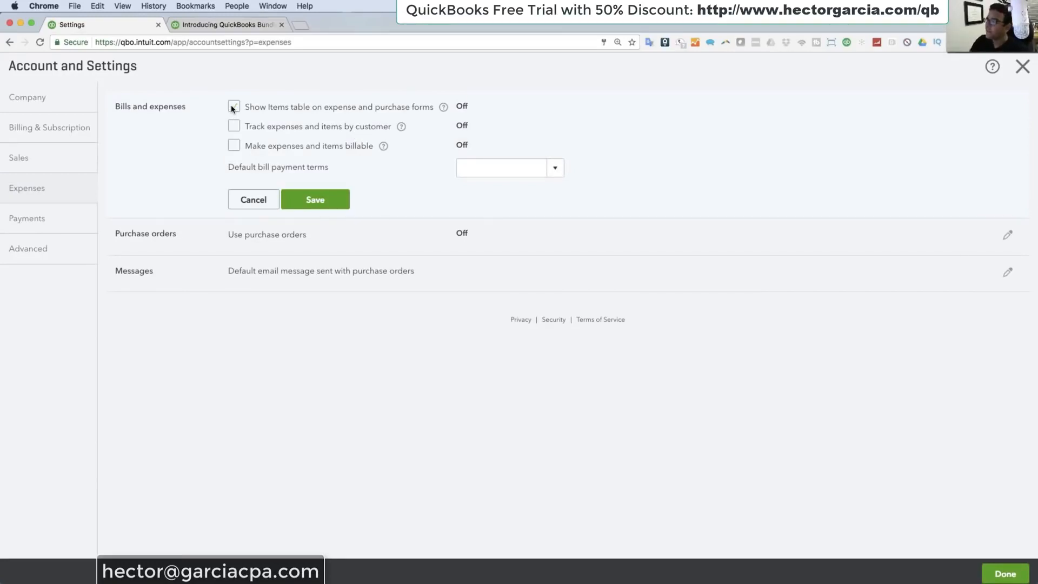
pyautogui.click(558, 169)
pyautogui.click(559, 171)
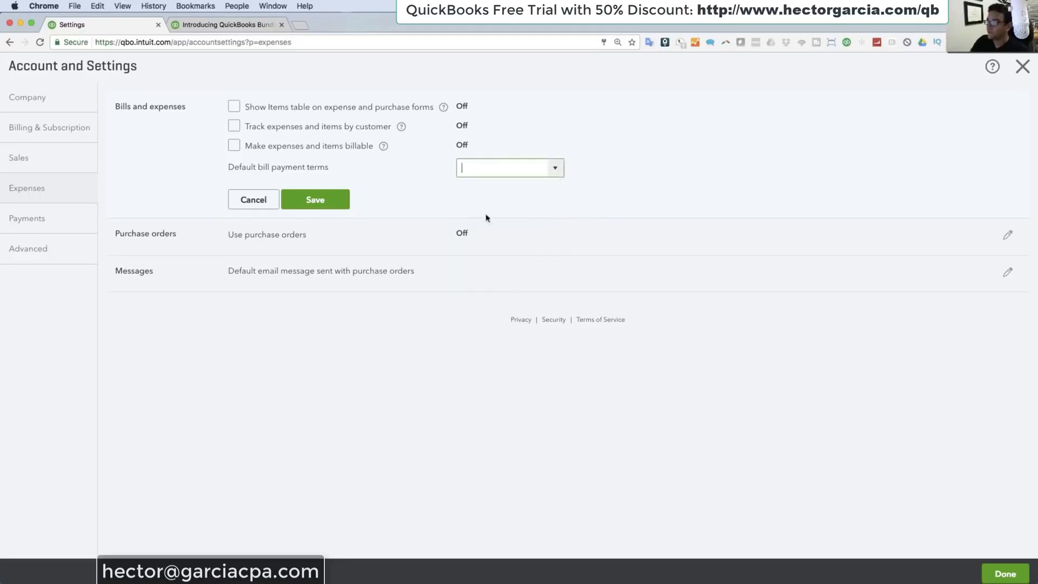
pyautogui.click(384, 235)
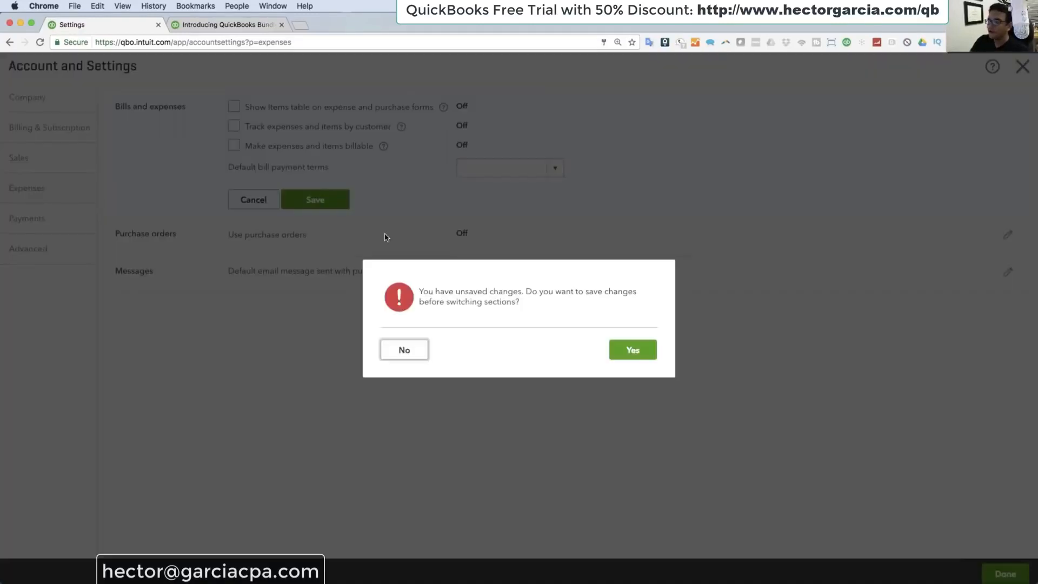
pyautogui.click(624, 346)
pyautogui.click(619, 359)
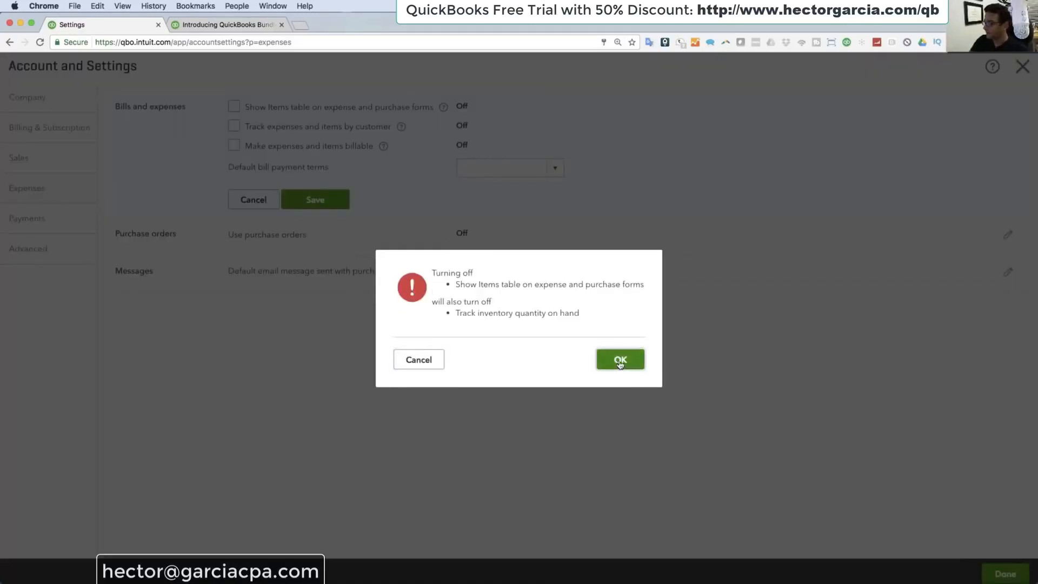
# Step: Turn on Use purchase orders and save it, accepting that the items table on expense and purchase forms also turns on
pyautogui.click(460, 234)
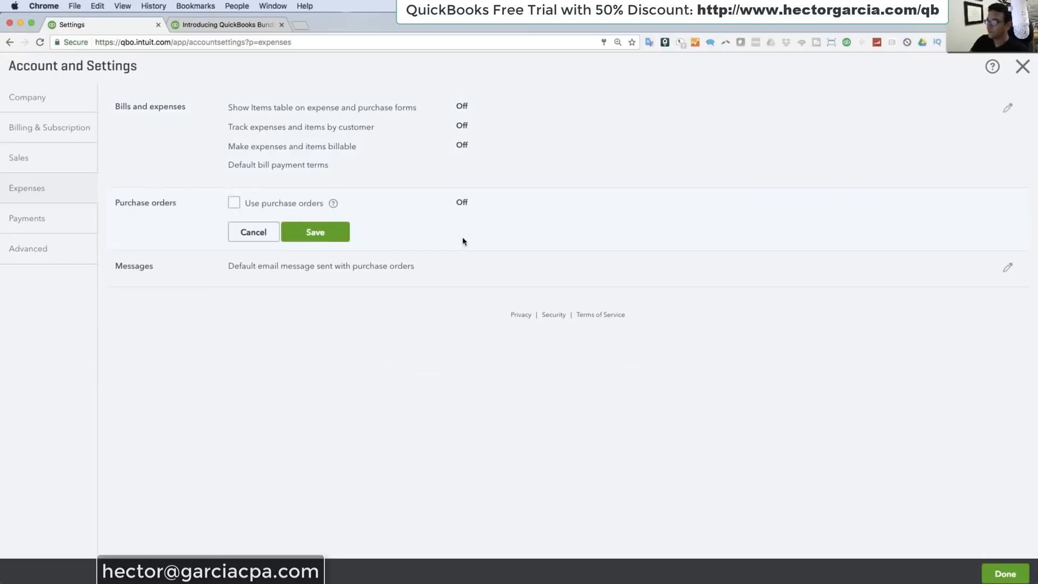
pyautogui.click(234, 203)
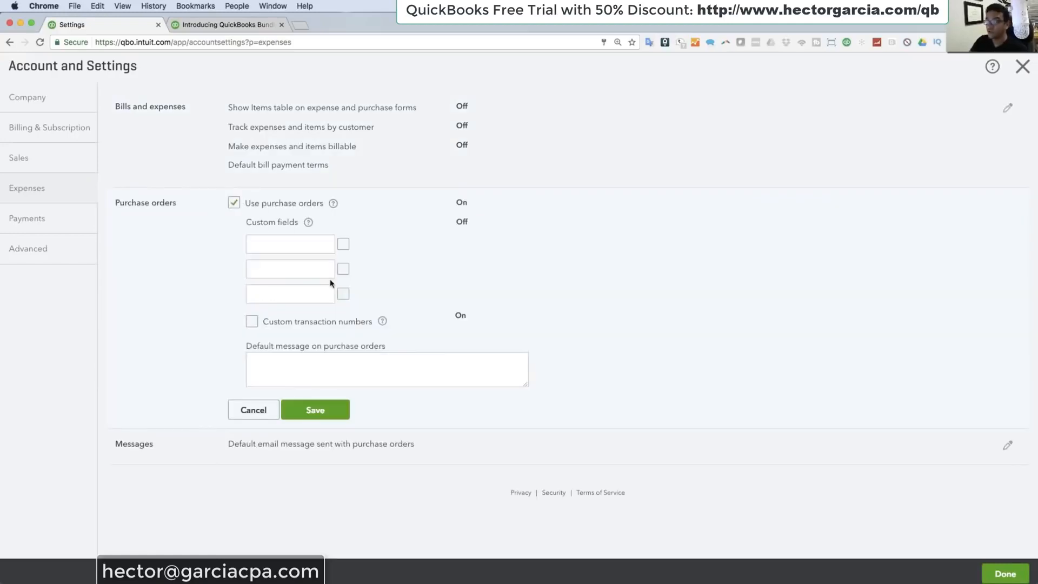
pyautogui.click(323, 413)
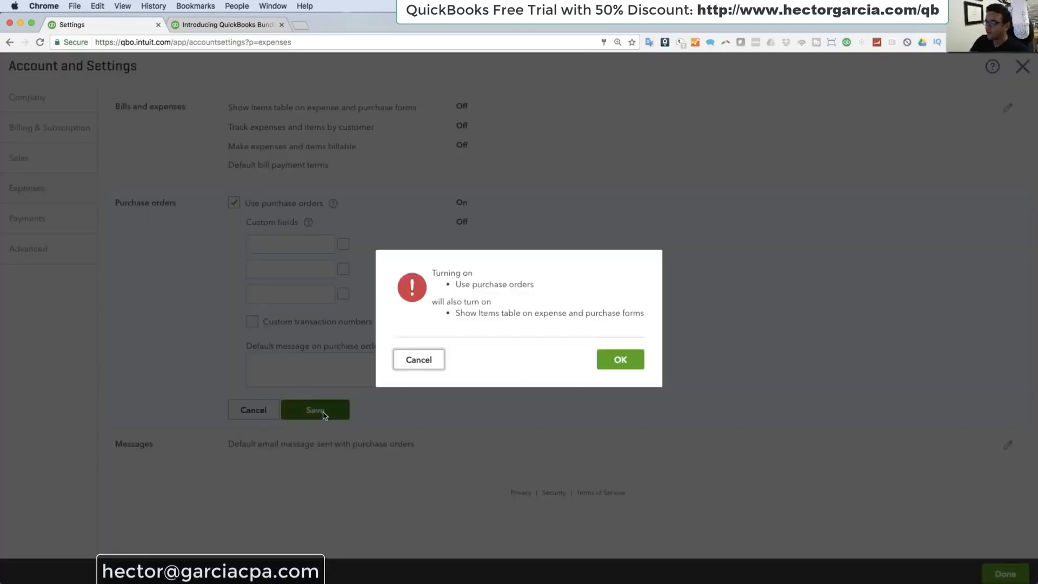
pyautogui.click(619, 362)
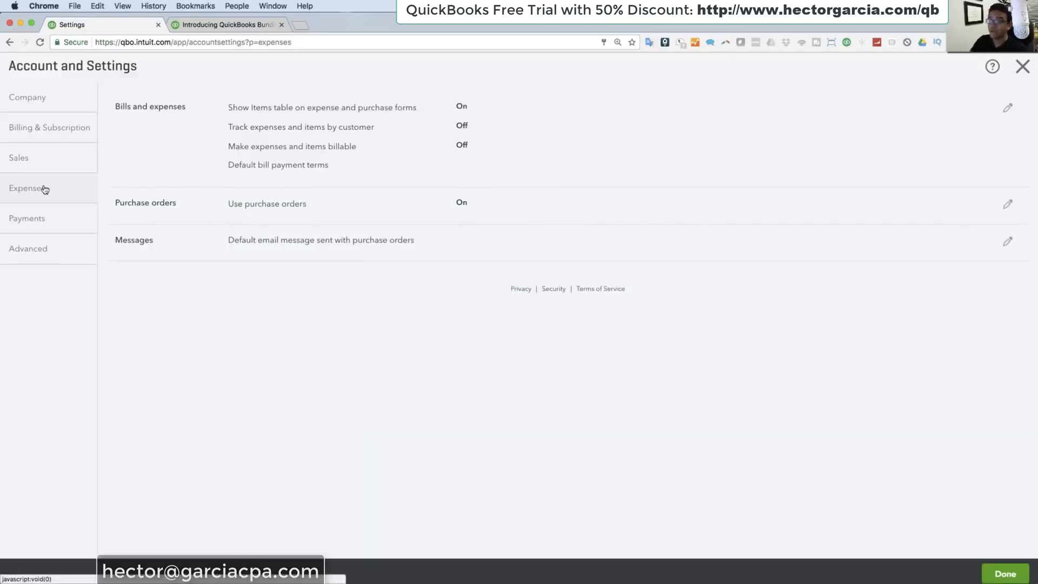
# Step: Open the Payments settings, examine the QuickBooks Payments rates on the Learn more page and return to the settings
pyautogui.click(47, 221)
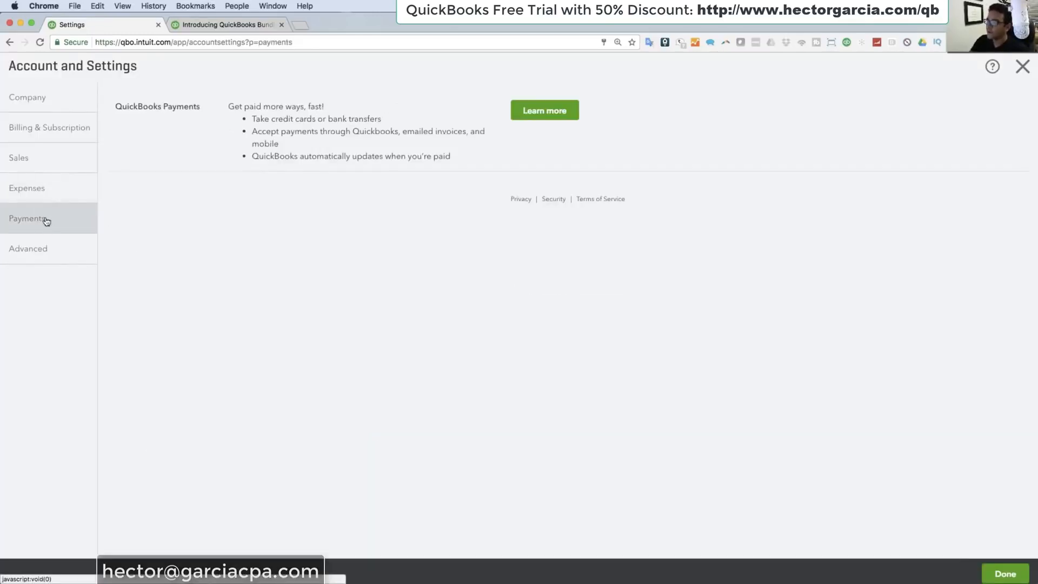
pyautogui.click(539, 118)
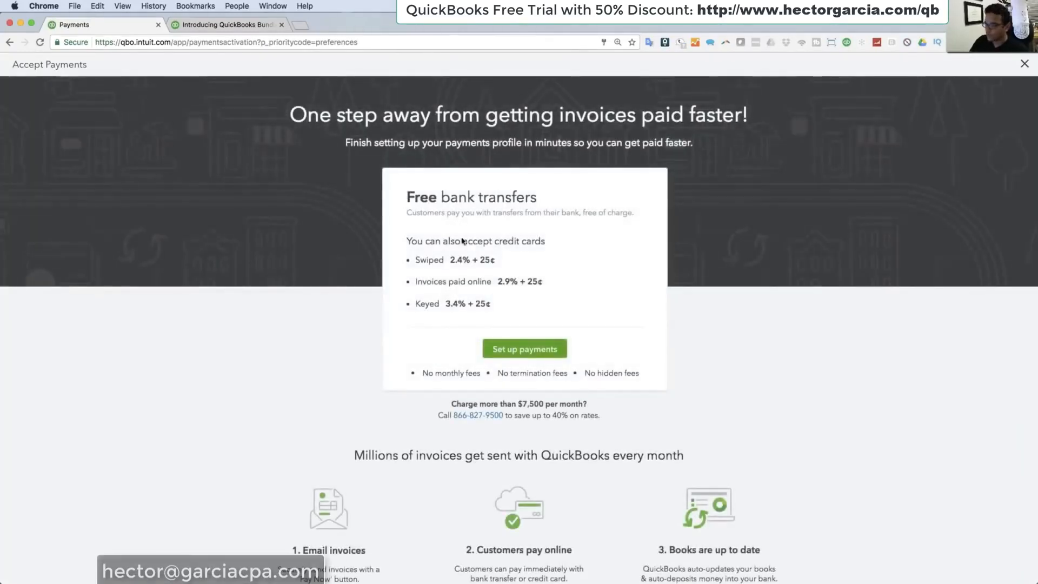
pyautogui.click(9, 42)
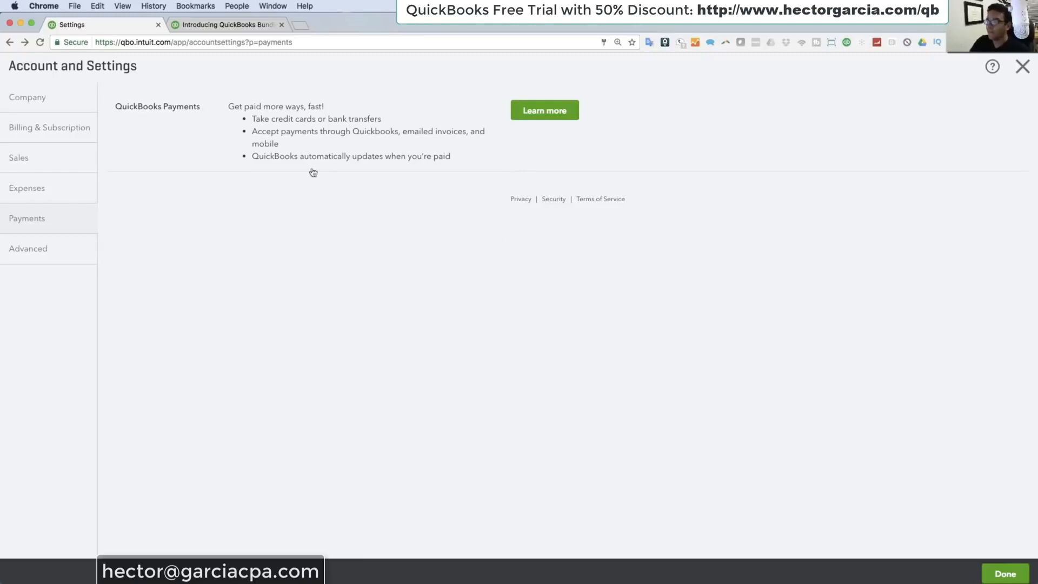
# Step: Open the Advanced settings and examine the Accounting options for fiscal year, tax year and accounting method
pyautogui.click(47, 255)
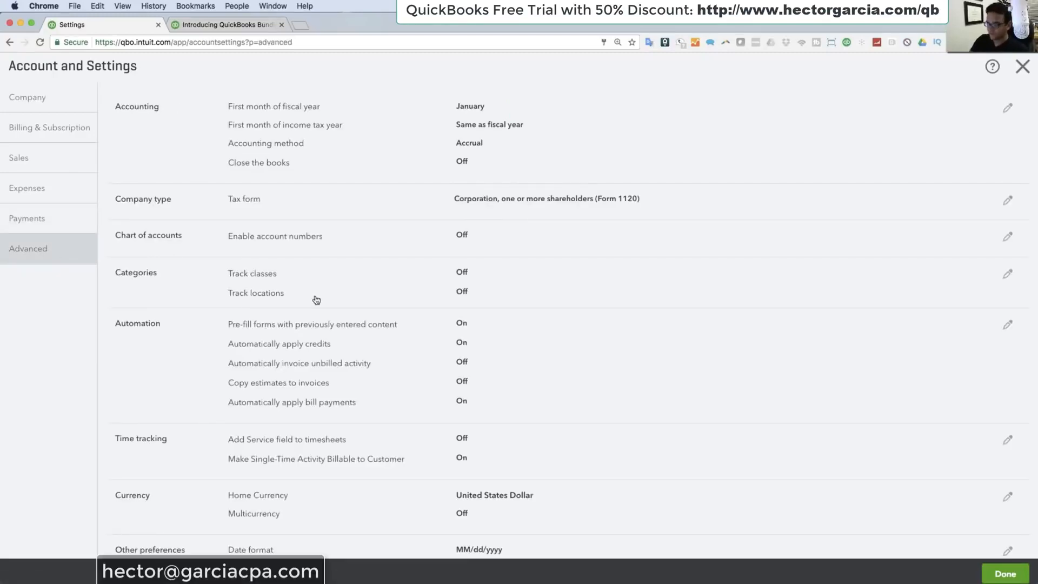
pyautogui.click(498, 125)
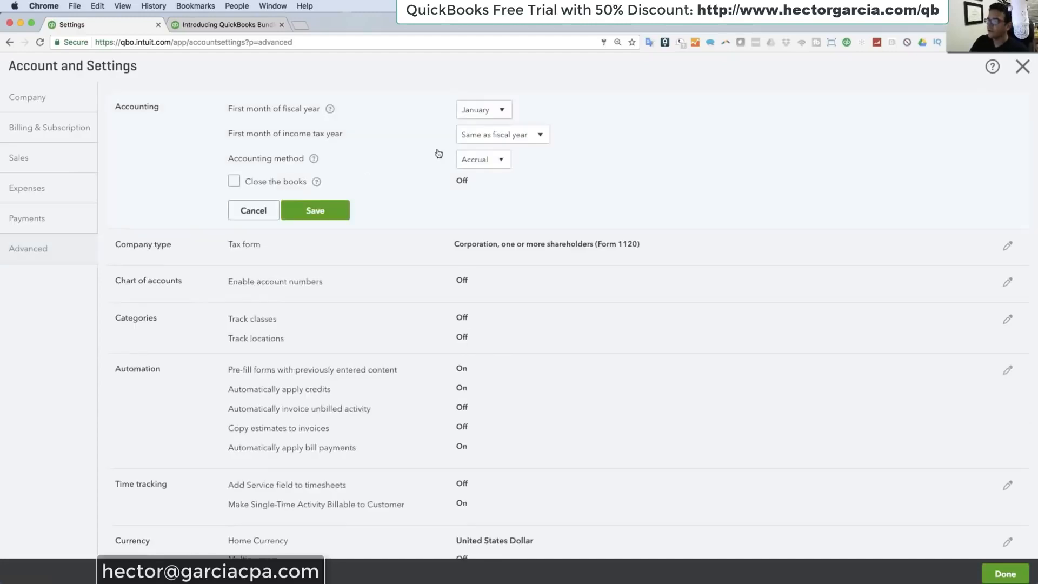
pyautogui.scroll(-3, 484, 183)
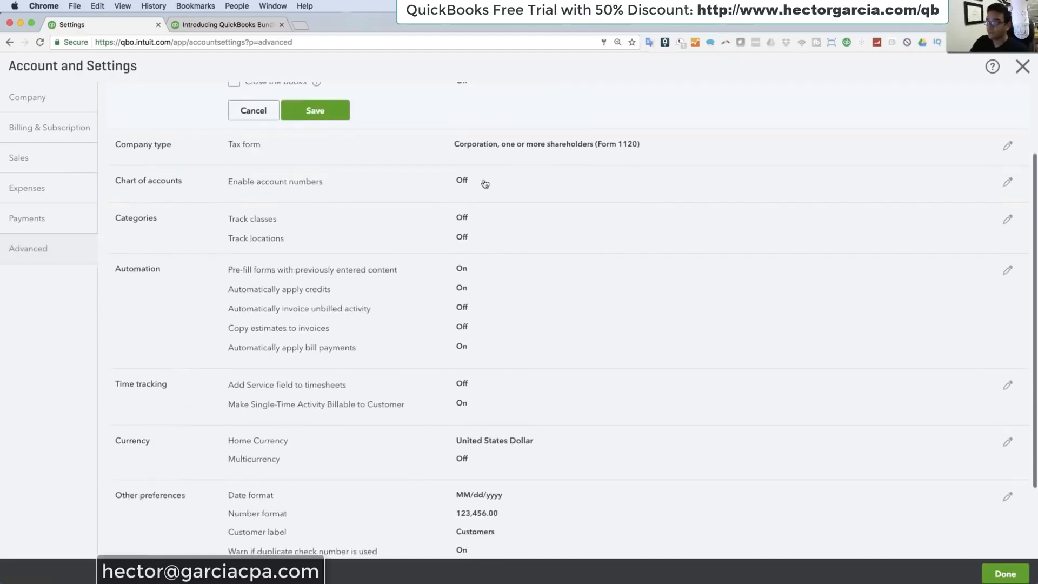
# Step: Turn on Track classes in the Categories options, keeping One to each row in transaction, and save the change
pyautogui.click(463, 234)
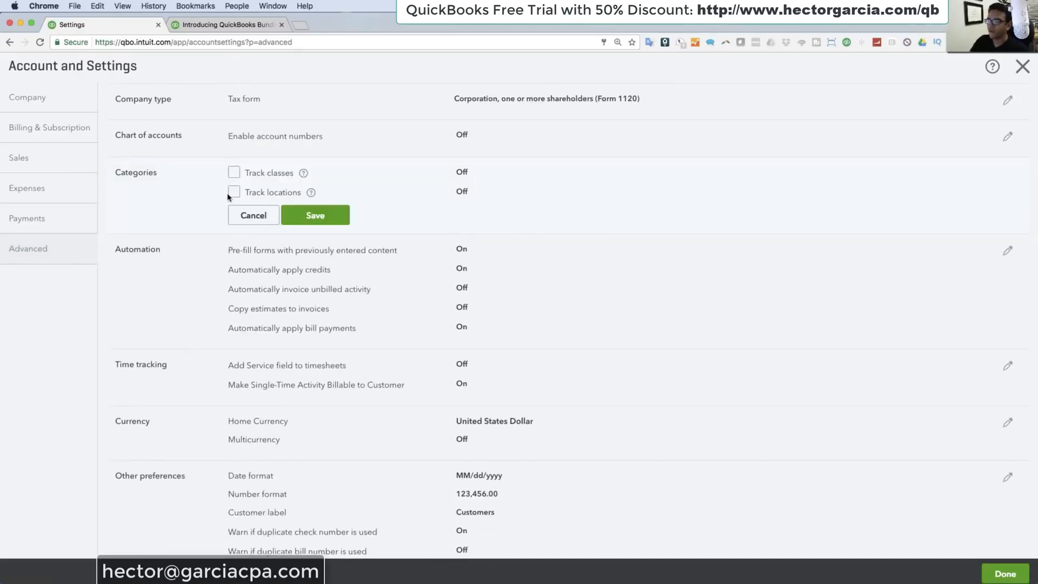
pyautogui.click(233, 172)
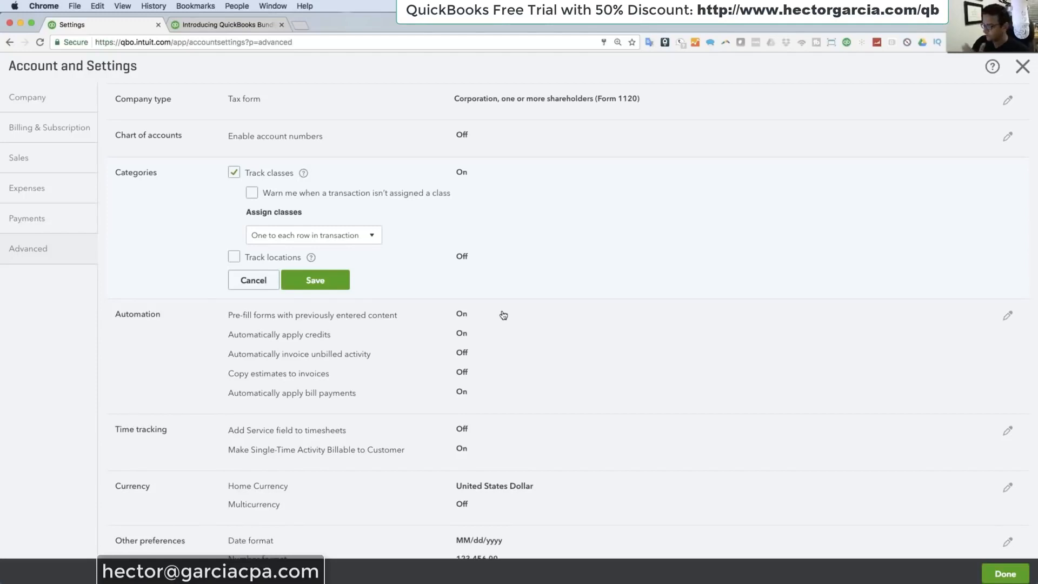
pyautogui.scroll(-5, 503, 315)
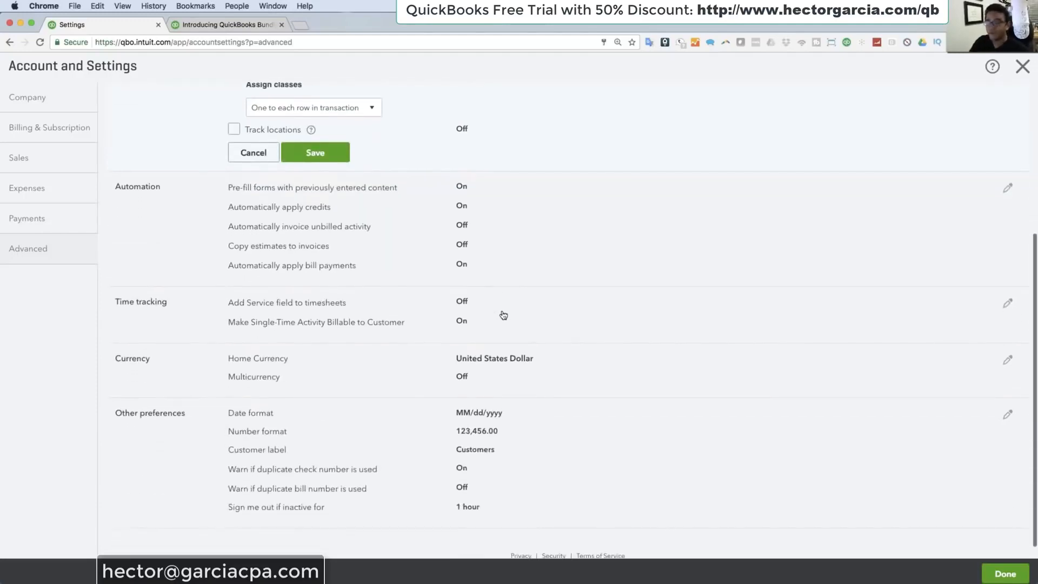
pyautogui.scroll(7, 503, 313)
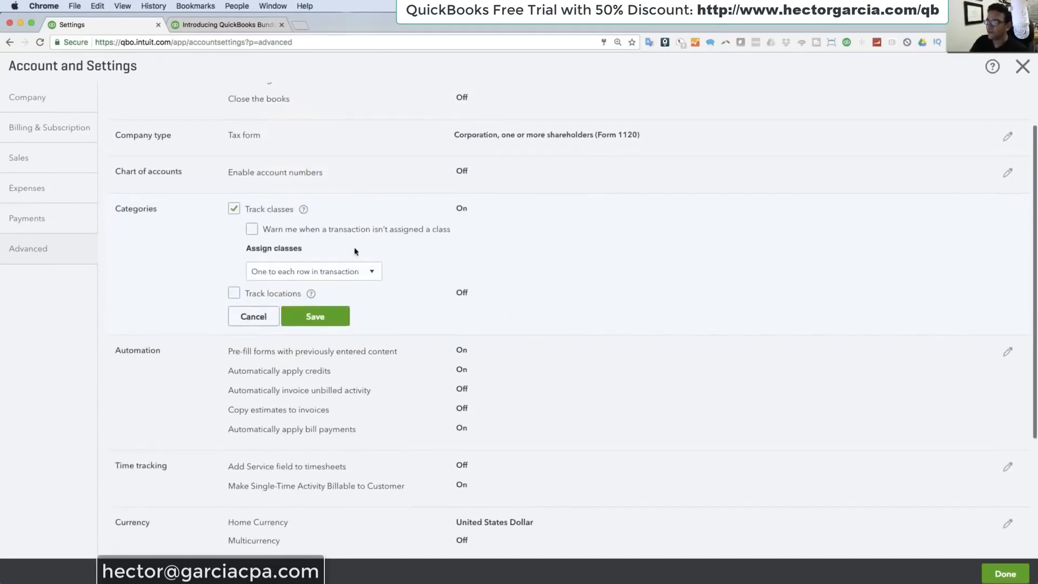
pyautogui.scroll(-3, 488, 318)
pyautogui.click(377, 272)
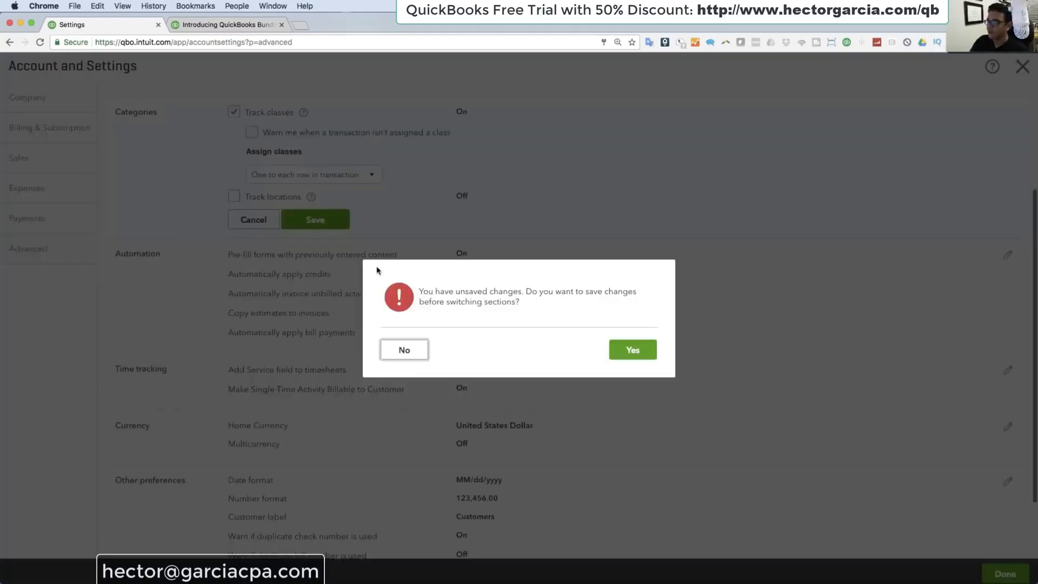
pyautogui.click(626, 349)
# Step: Turn on Copy estimates to invoices in the Automation options with Copy pending and accepted estimates, and save
pyautogui.click(373, 274)
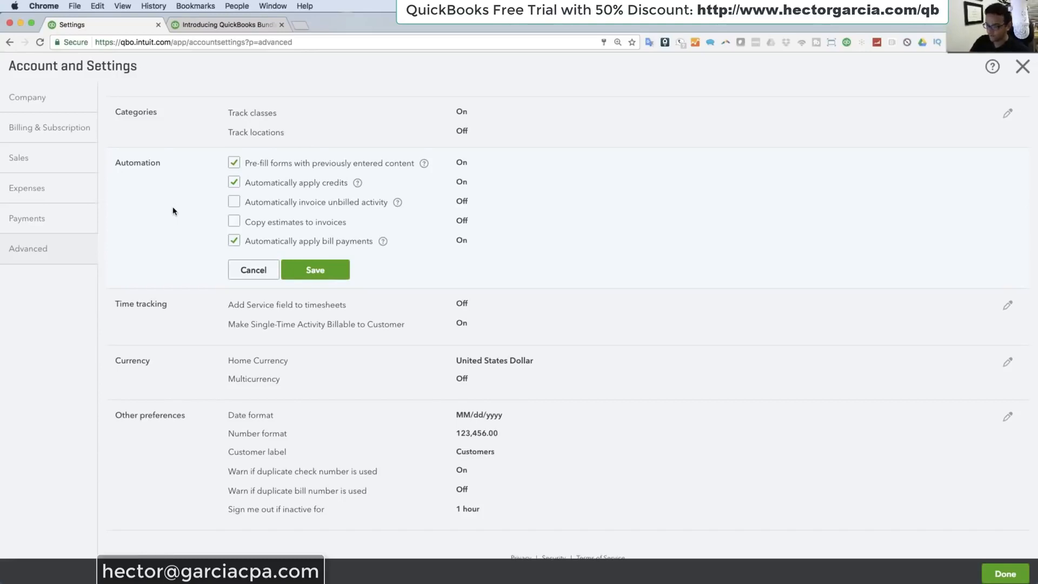
pyautogui.click(234, 164)
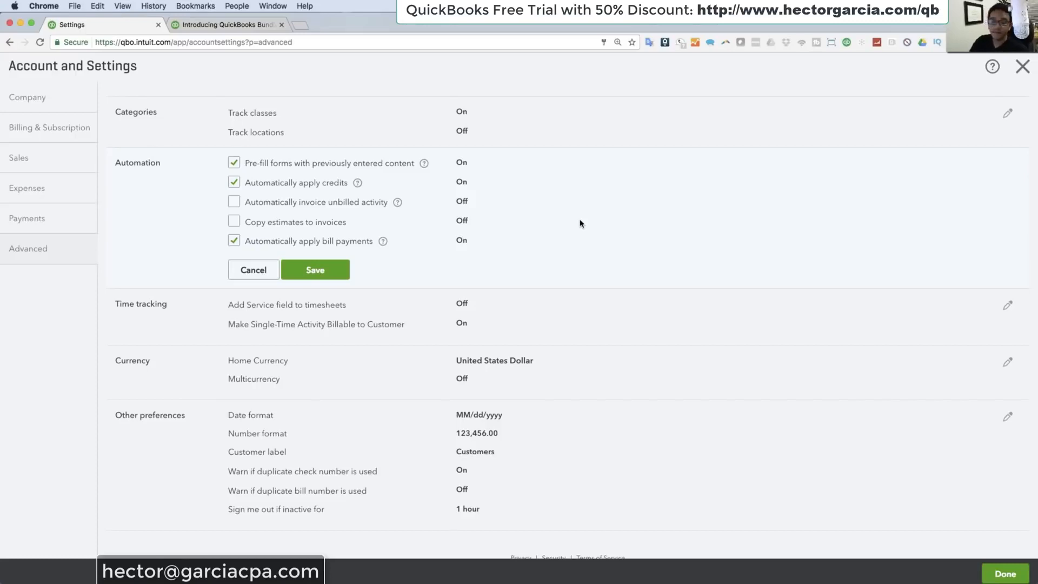
pyautogui.click(236, 222)
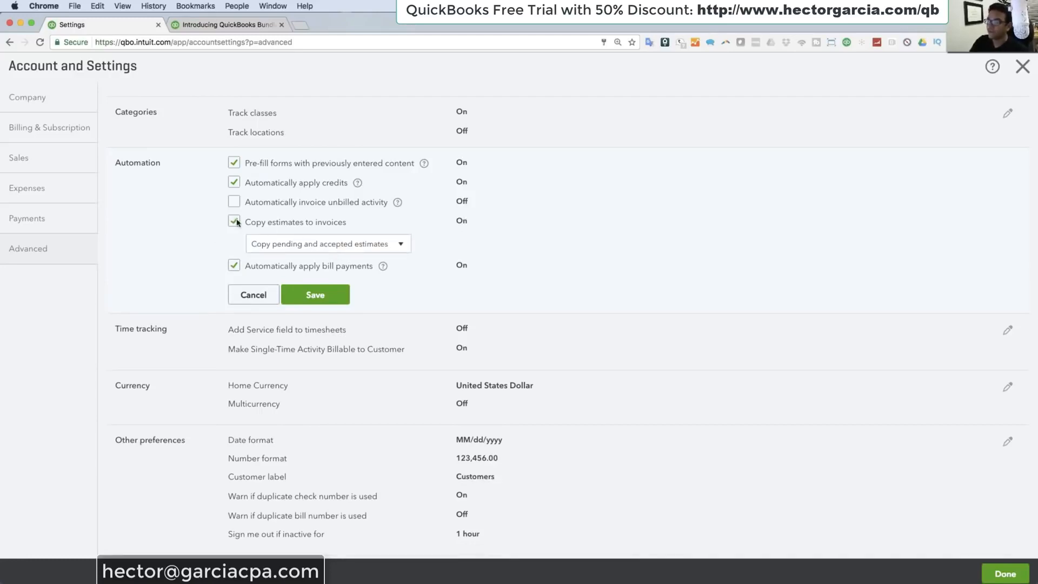
pyautogui.click(334, 295)
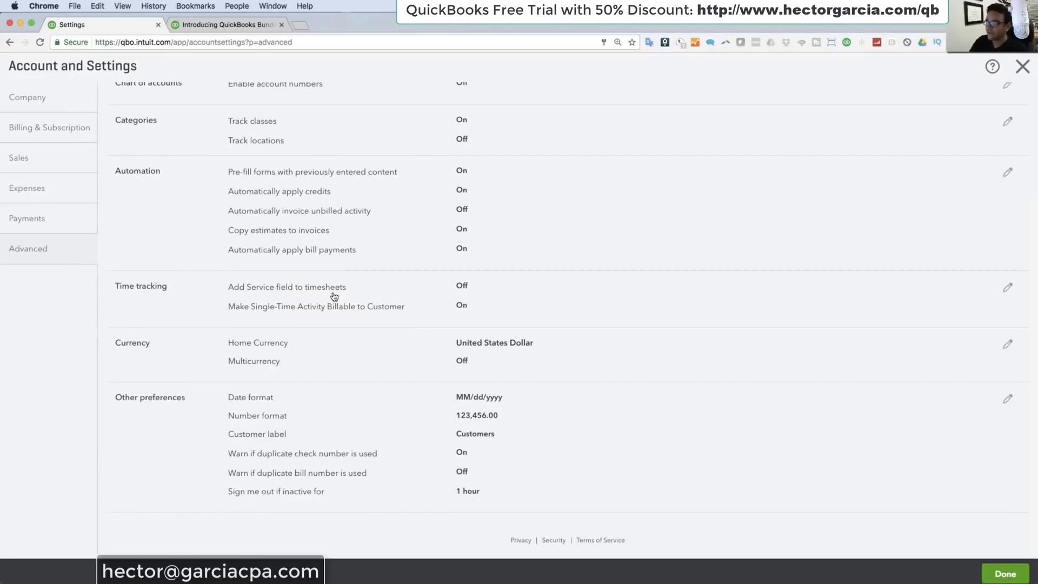
# Step: Examine the Time tracking, Currency and Other preferences options, including multicurrency and the duplicate number warnings
pyautogui.click(334, 296)
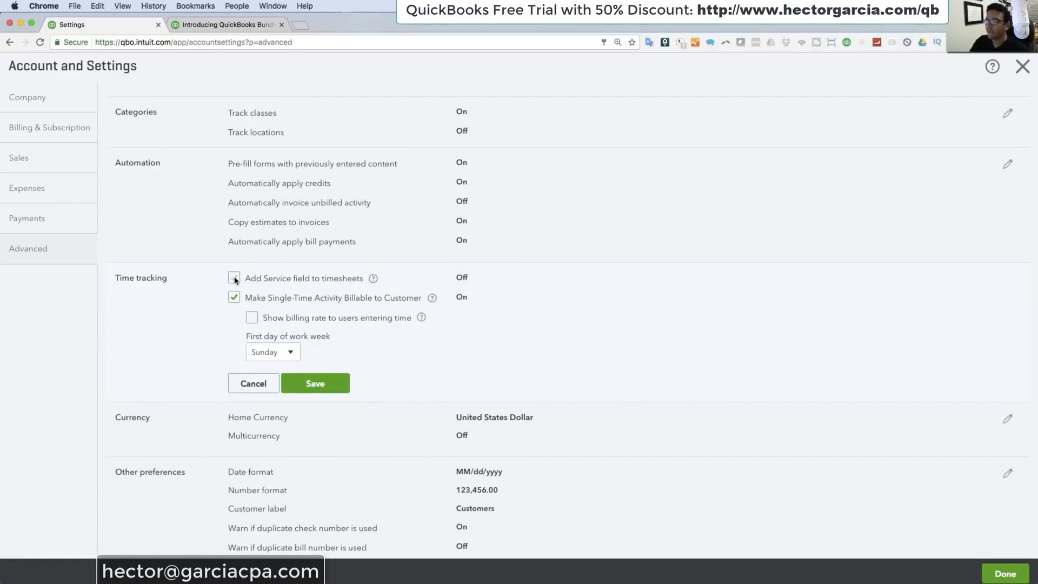
pyautogui.click(333, 386)
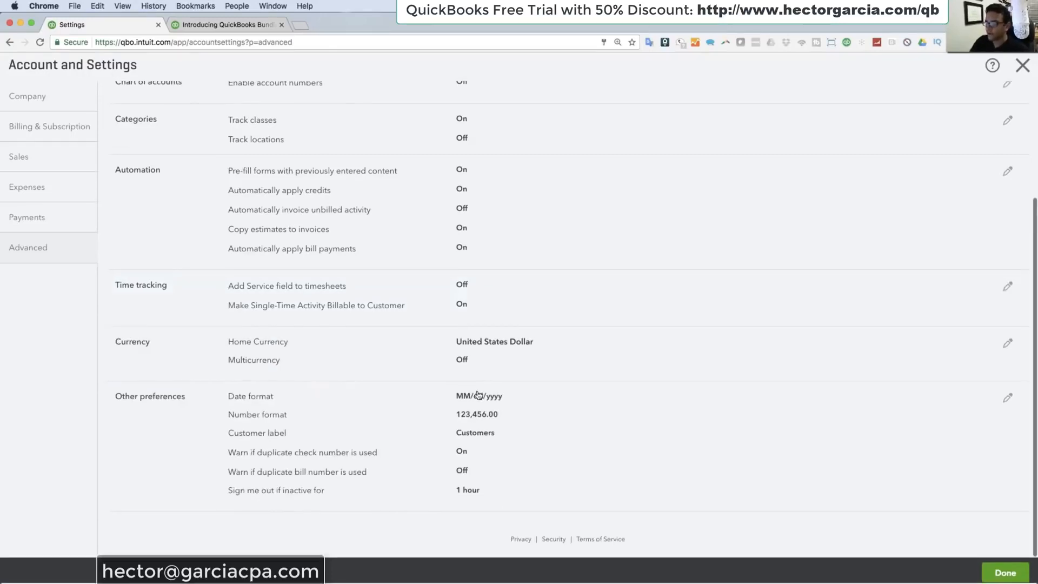
pyautogui.click(320, 362)
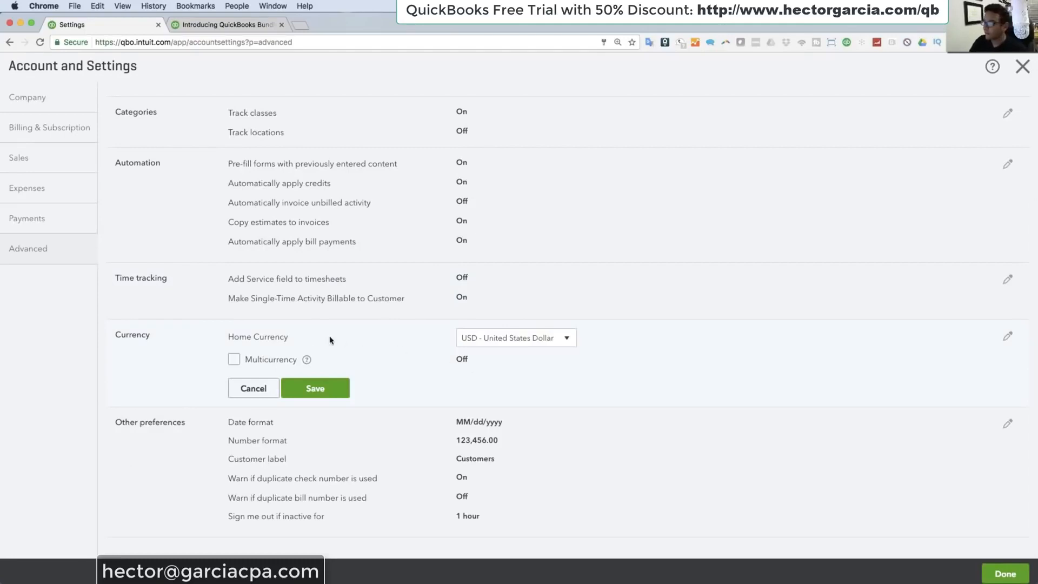
pyautogui.scroll(-2, 340, 354)
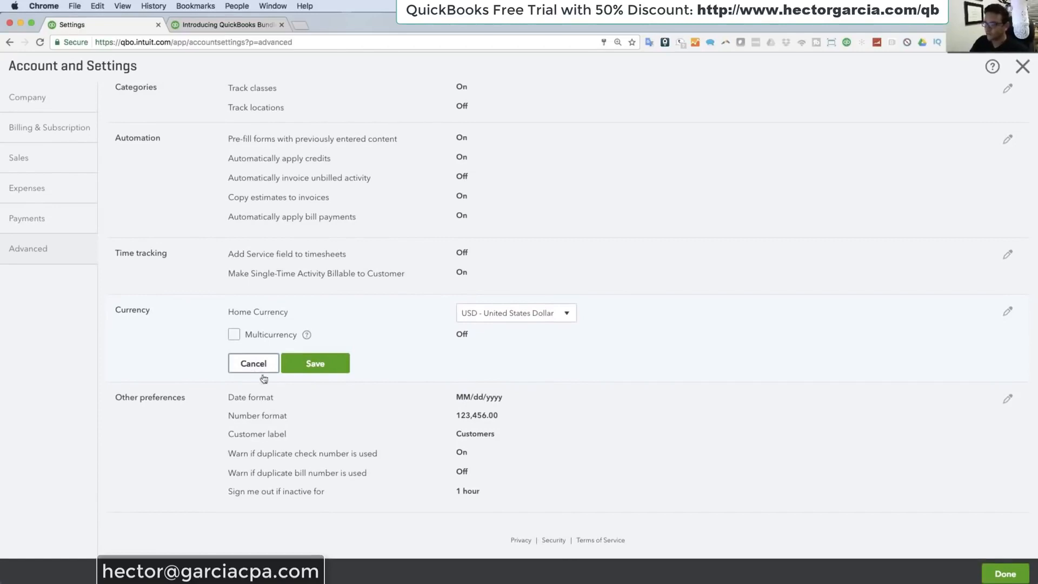
pyautogui.click(405, 459)
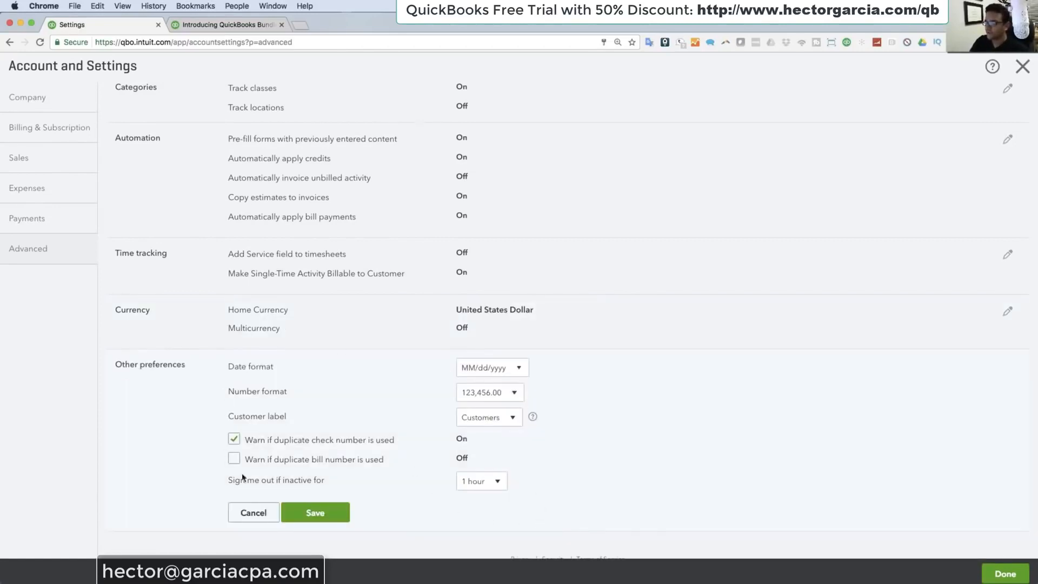
pyautogui.click(232, 512)
# Step: Finish Account and Settings, return to the Hector's Store dashboard and open the Banking page for connecting a bank
pyautogui.click(1005, 574)
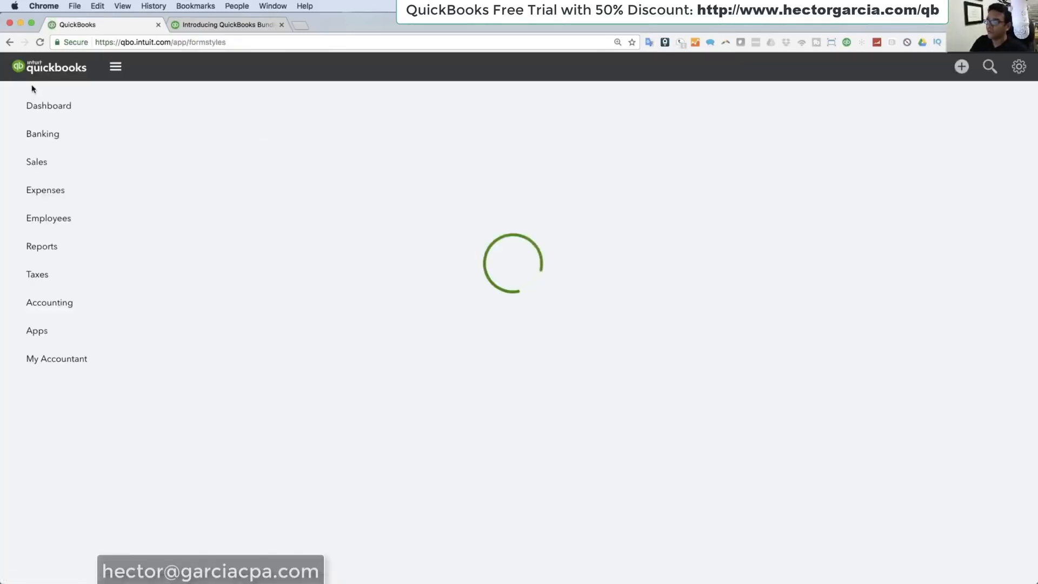
pyautogui.click(31, 107)
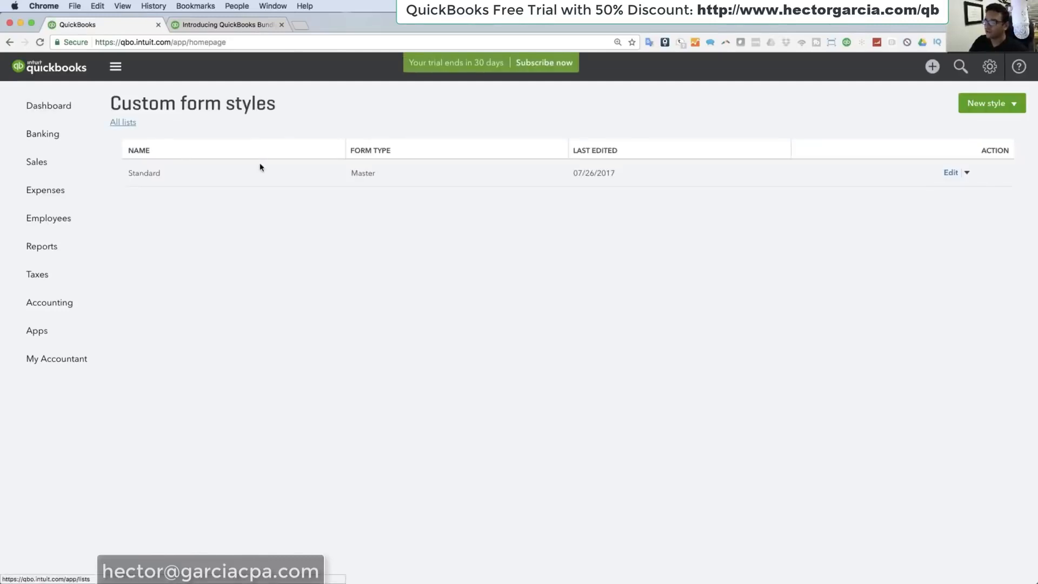
pyautogui.click(31, 106)
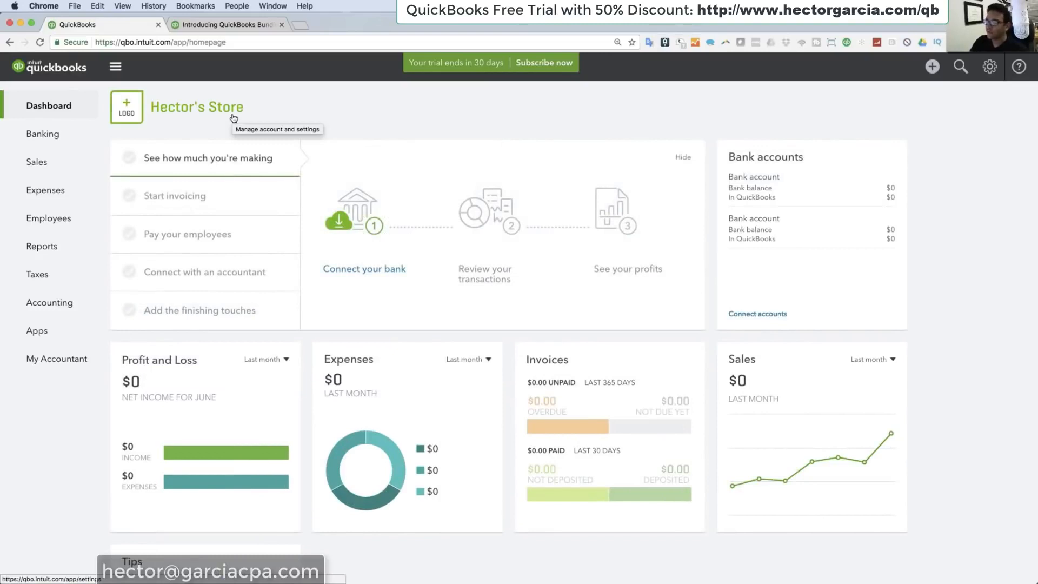
pyautogui.click(60, 133)
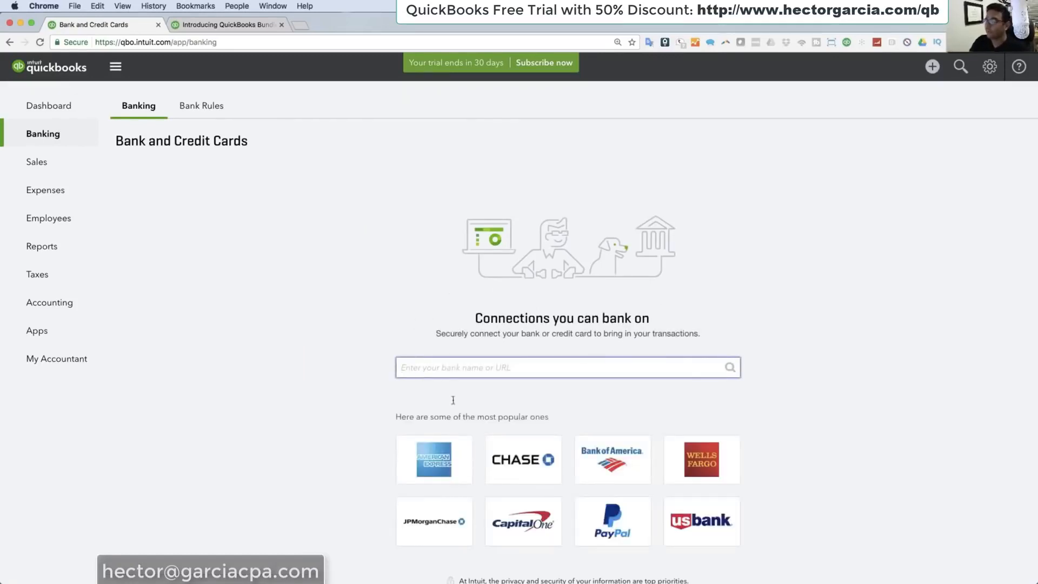
# Step: Among the Chase Bank accounts offered for connection, set the lower BUSINESSSELECT CHKG account's type to Checking
pyautogui.scroll(-1, 524, 473)
pyautogui.scroll(1, 524, 473)
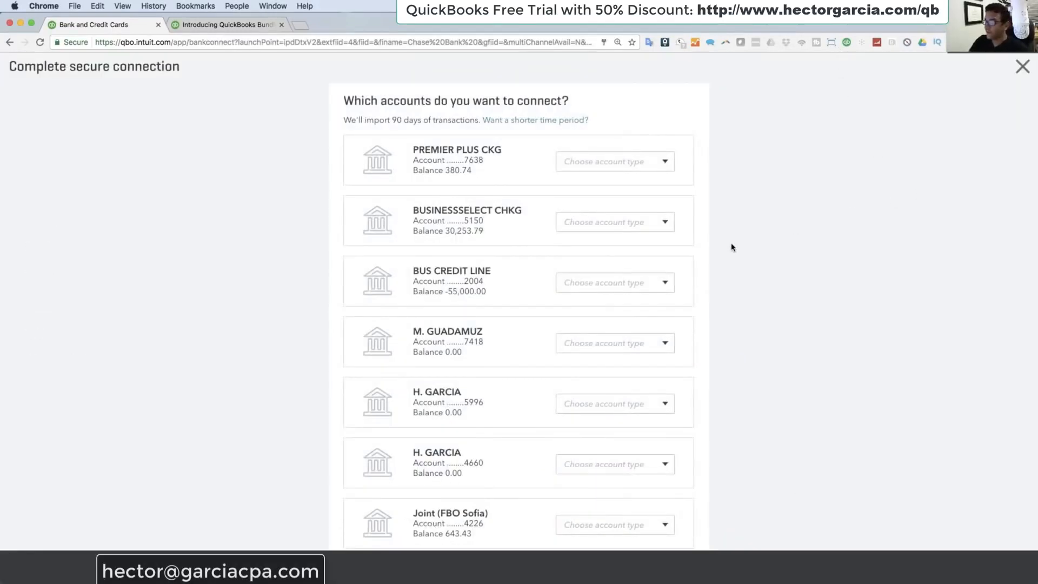
pyautogui.scroll(-5, 730, 249)
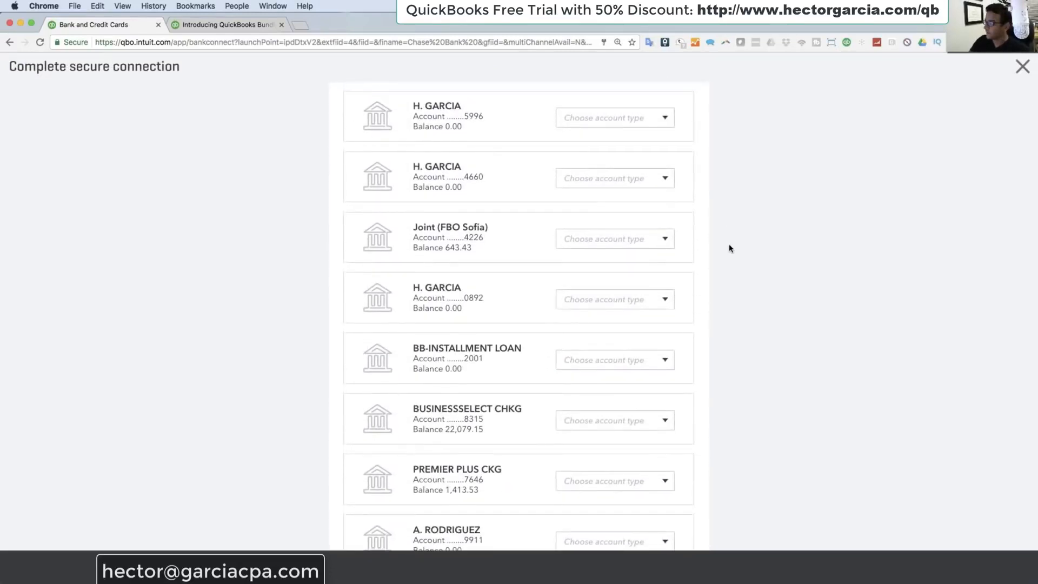
pyautogui.scroll(-1, 730, 249)
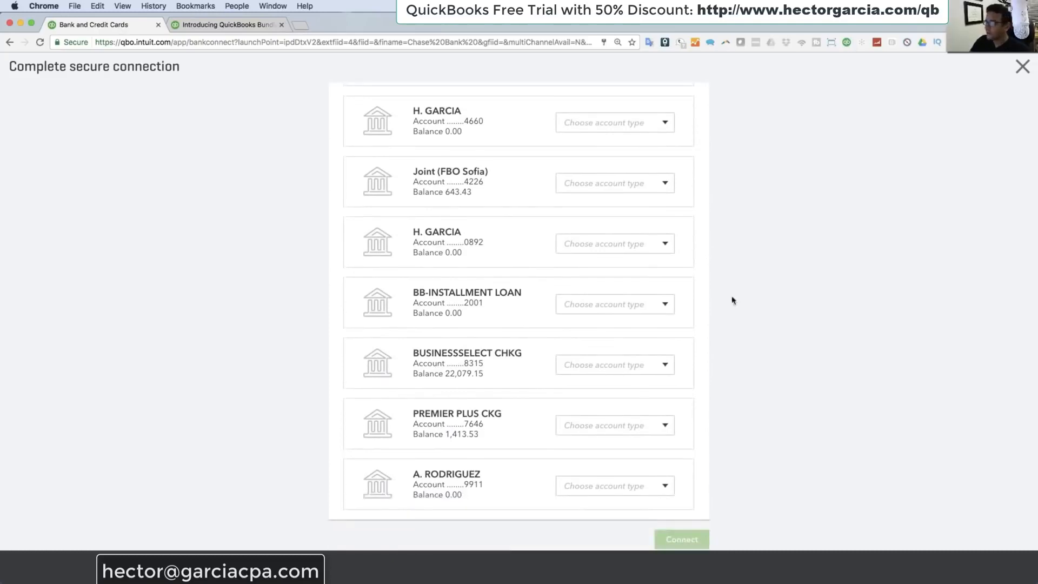
pyautogui.click(665, 365)
pyautogui.click(621, 389)
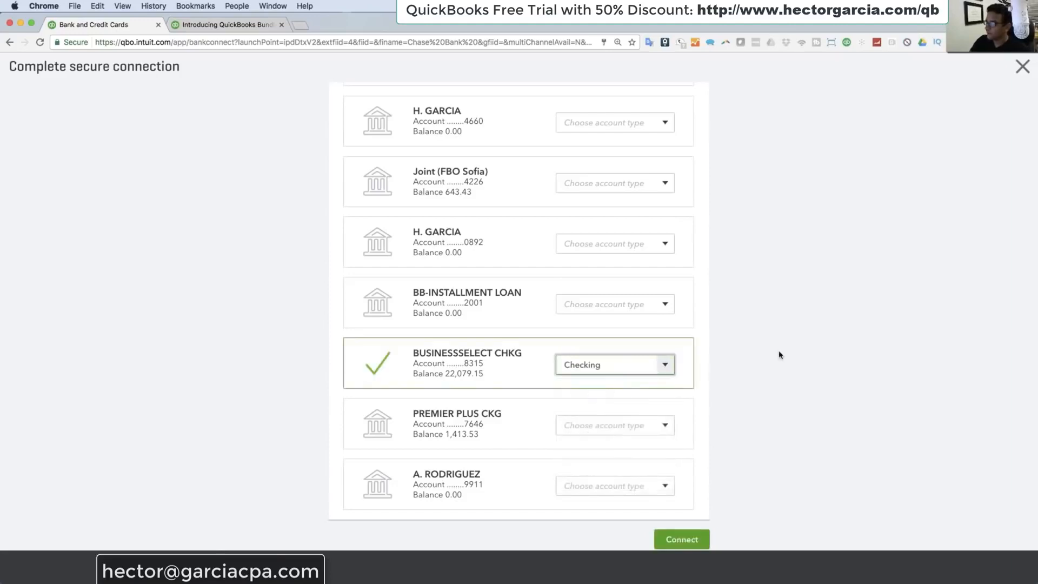
# Step: Set the account listed just above the joint account to Credit card and connect both chosen accounts
pyautogui.scroll(6, 778, 354)
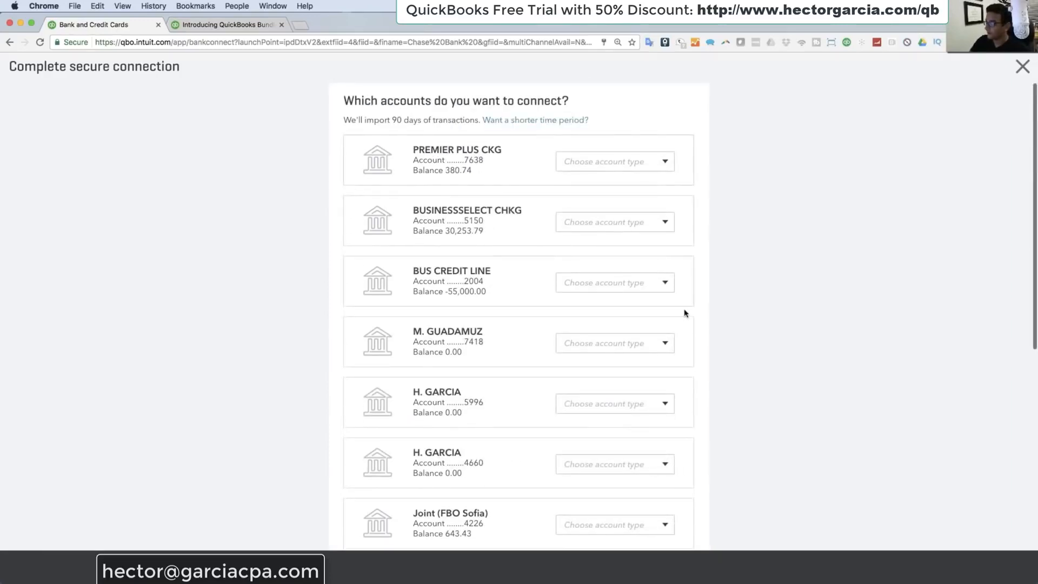
pyautogui.scroll(-3, 686, 312)
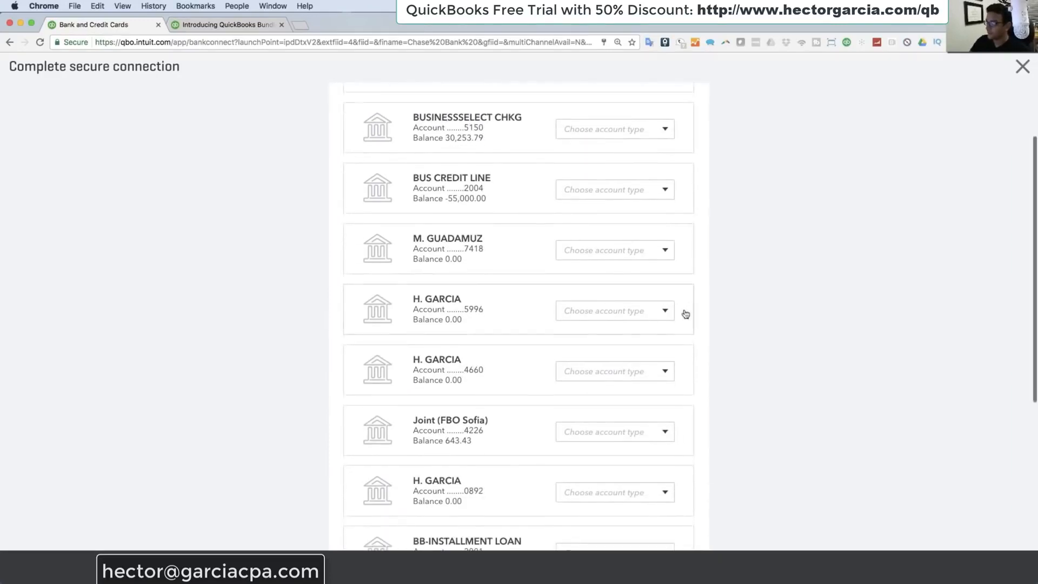
pyautogui.click(670, 372)
pyautogui.click(604, 439)
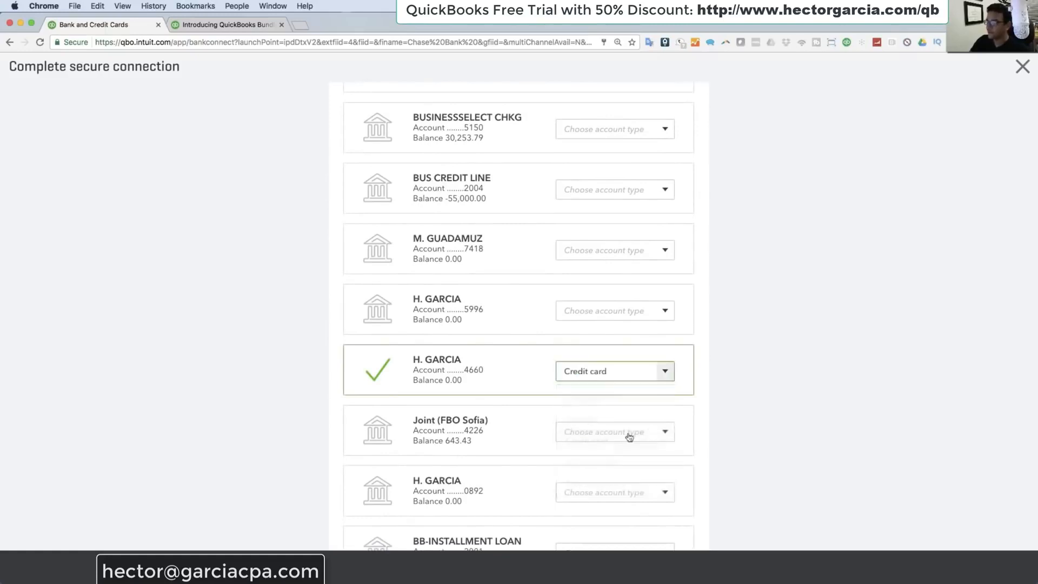
pyautogui.scroll(-8, 679, 419)
pyautogui.click(676, 535)
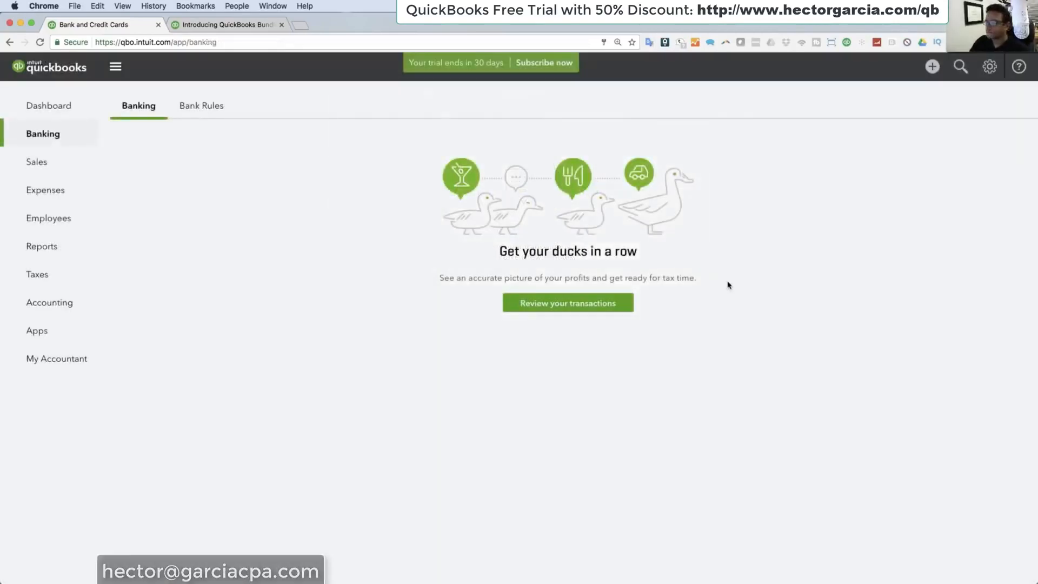
# Step: Start reviewing the imported transactions, skipping the guided introduction, and bring up the credit card's For Review list
pyautogui.click(556, 303)
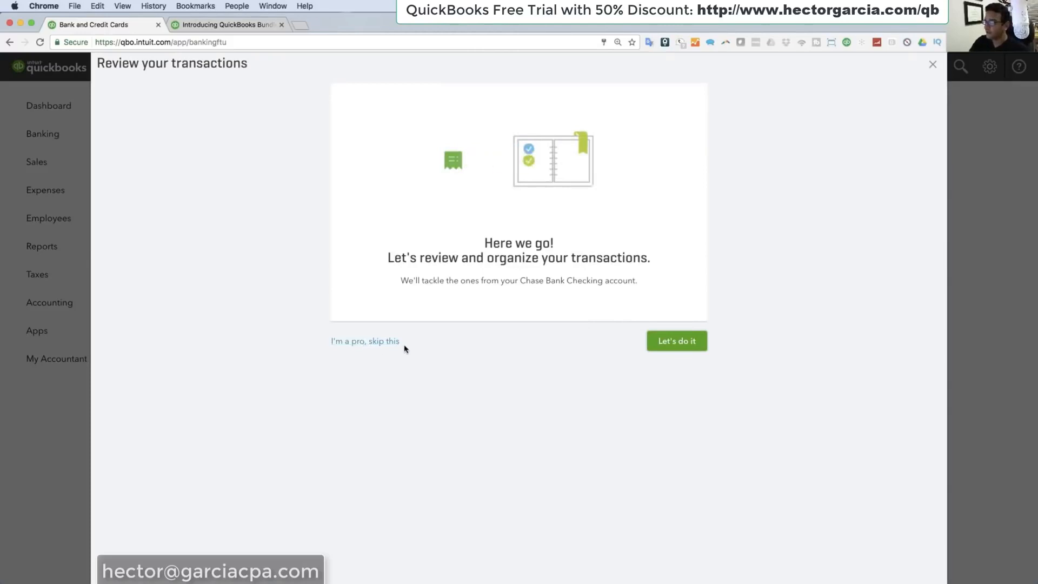
pyautogui.click(364, 345)
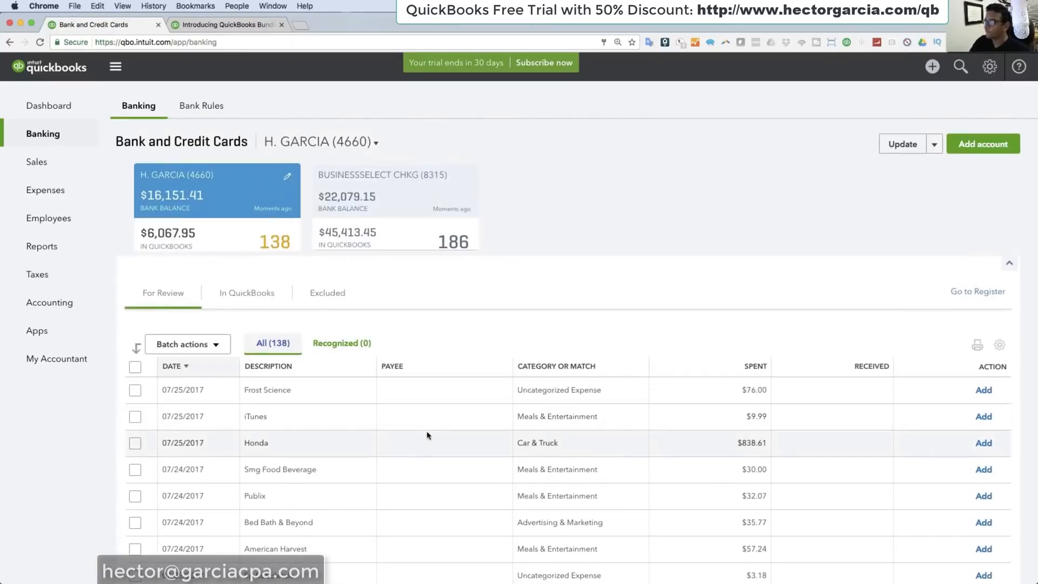
pyautogui.scroll(-2, 427, 436)
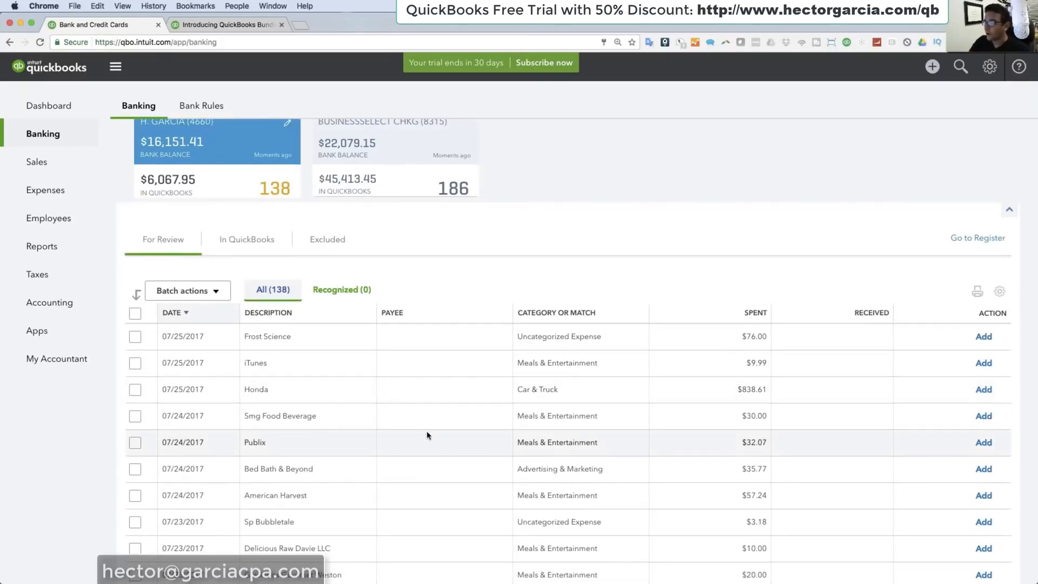
# Step: Expand the Frost Science transaction and add FROST SCIENCE, copied from its description, as a new Vendor payee
pyautogui.click(306, 339)
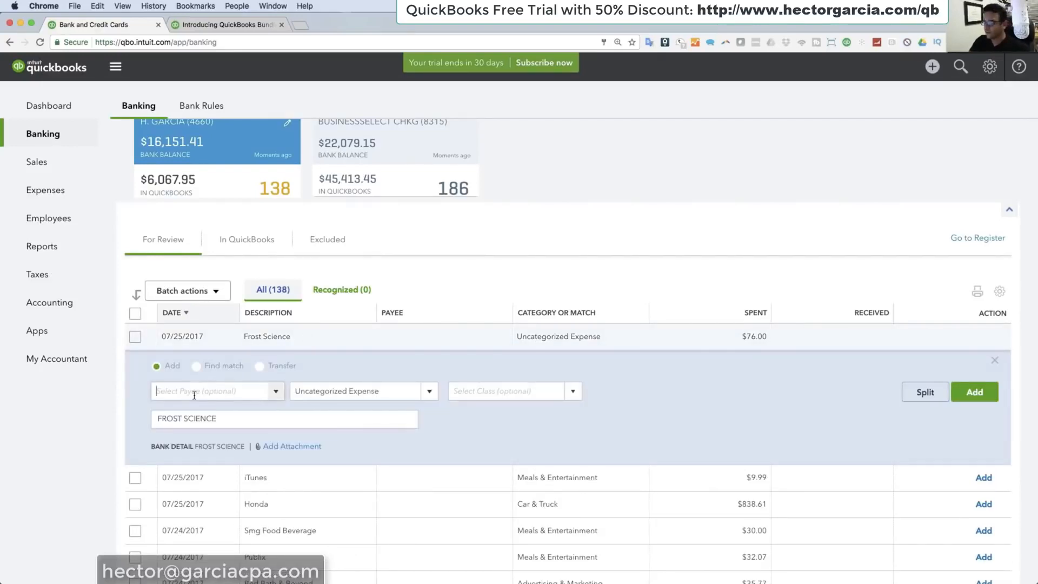
pyautogui.moveTo(219, 422); pyautogui.dragTo(119, 412)
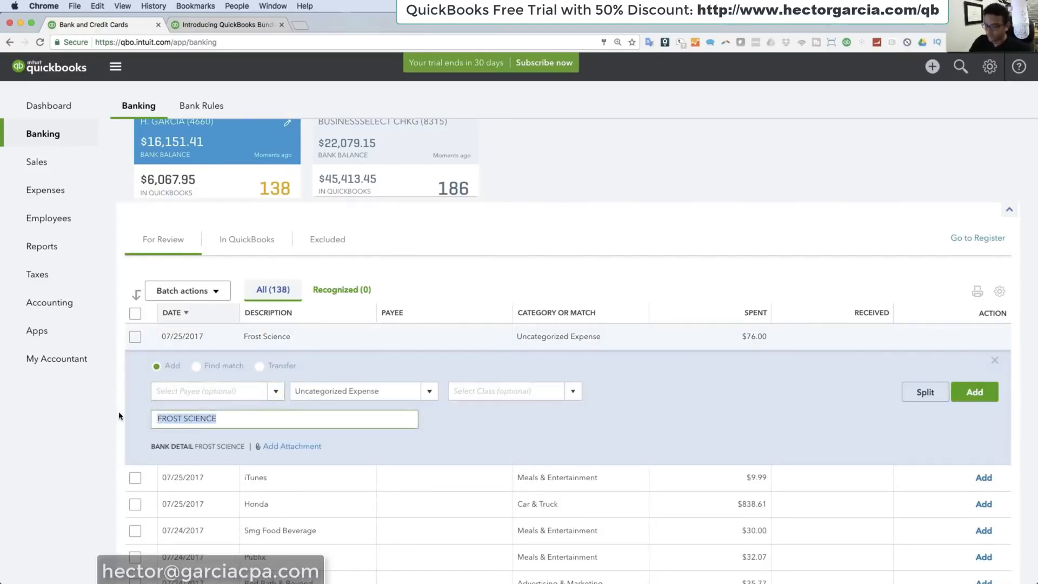
pyautogui.hotkey('ctrl', 'c')
pyautogui.click(148, 391)
pyautogui.hotkey('ctrl', 'v')
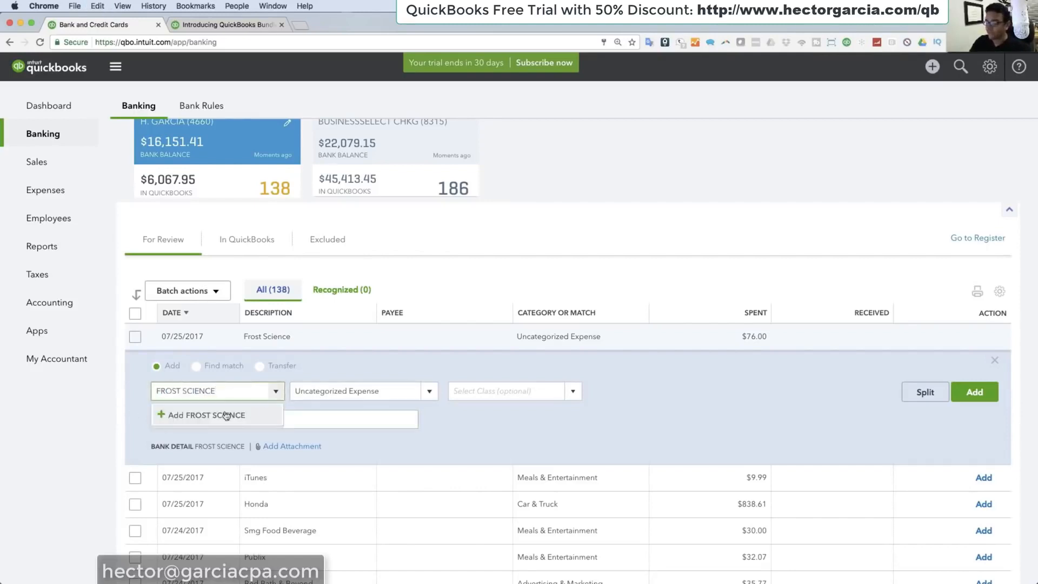
pyautogui.click(226, 415)
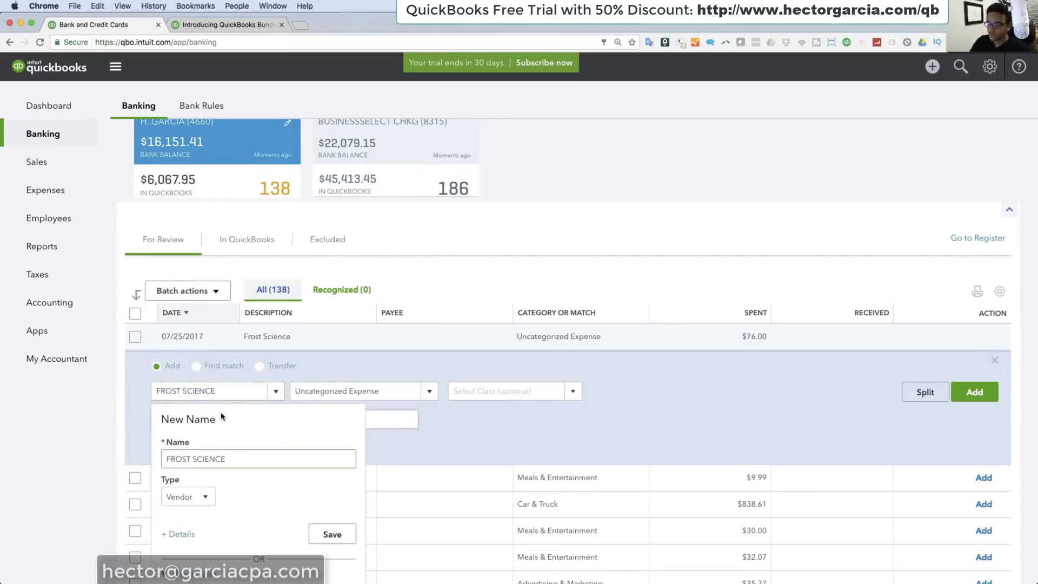
pyautogui.click(331, 534)
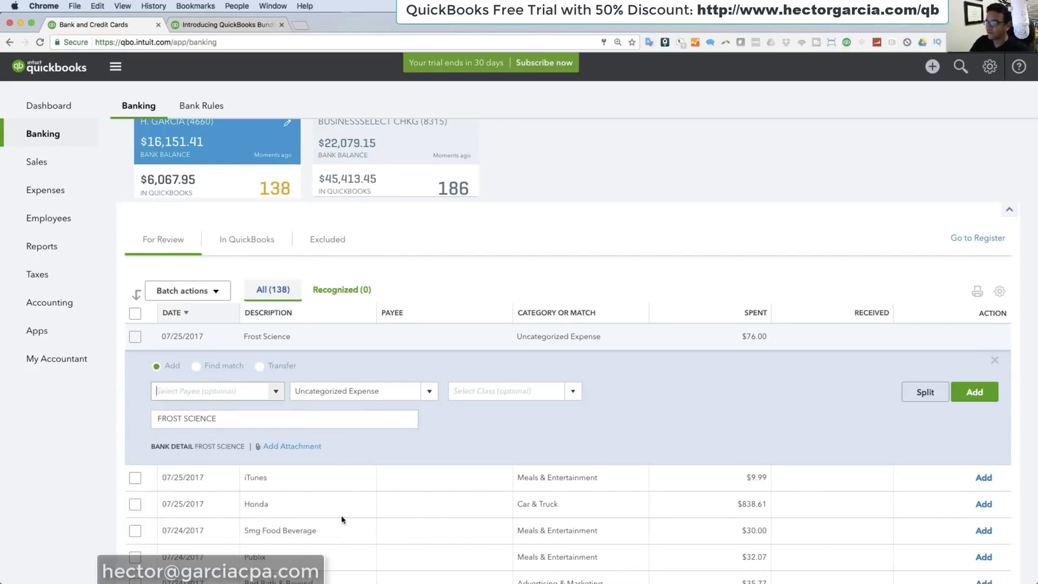
# Step: Categorize the Frost Science transaction as Meals & Entertainment, leave its class empty, and add it to the books
pyautogui.click(379, 392)
pyautogui.write('meal')
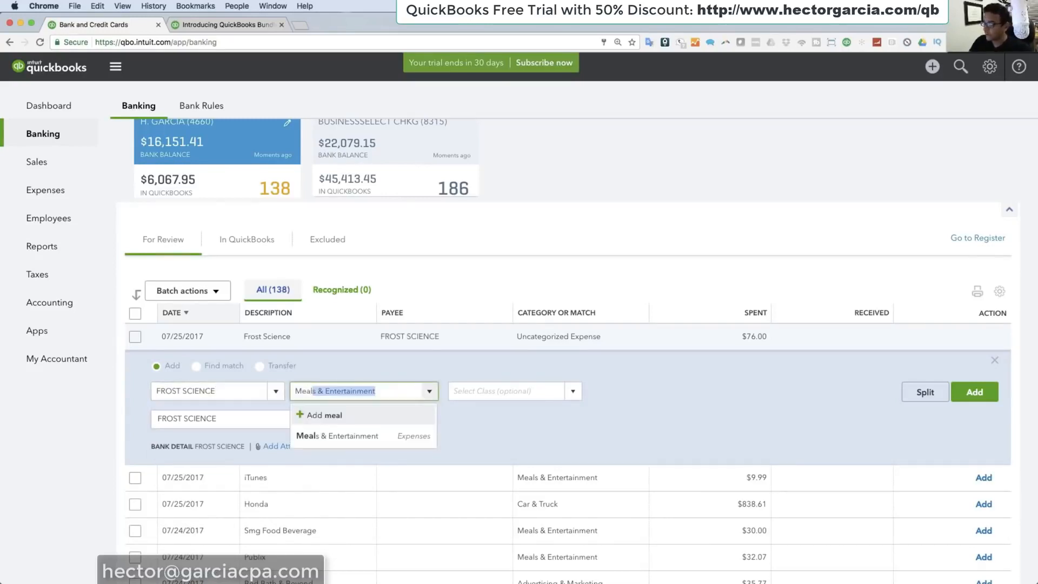
pyautogui.click(381, 433)
pyautogui.click(571, 391)
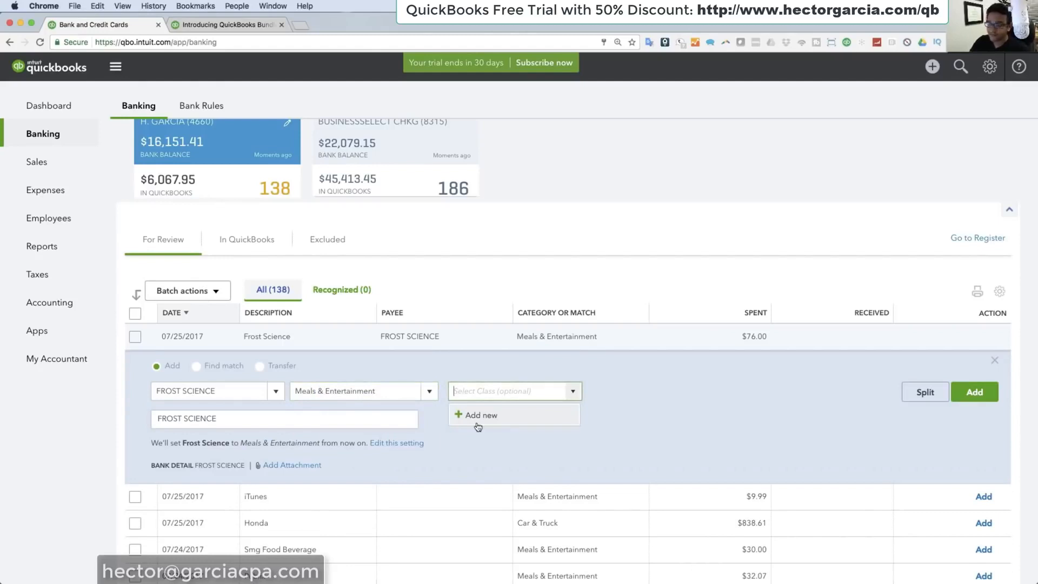
pyautogui.click(511, 357)
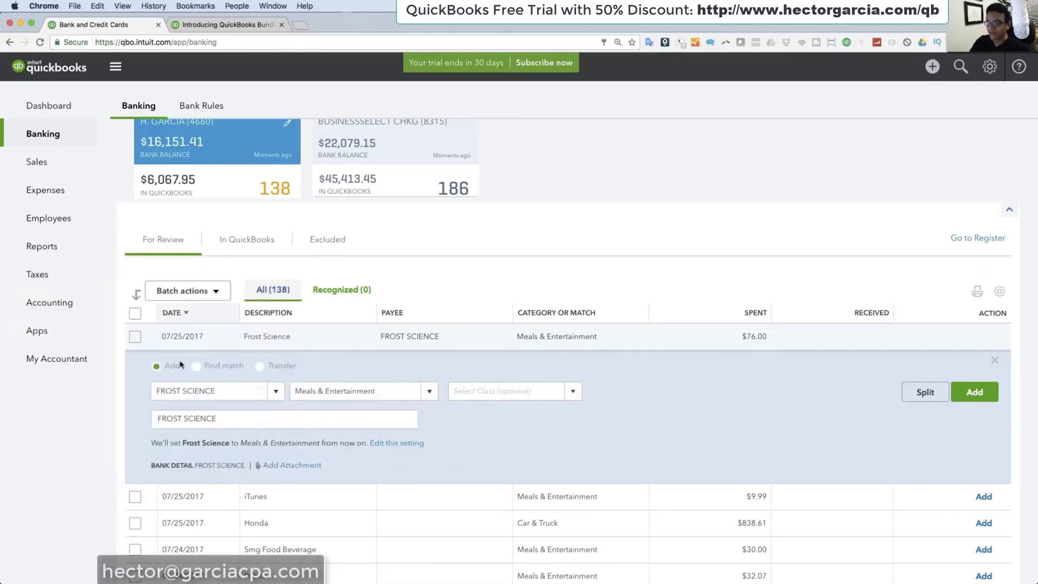
pyautogui.click(977, 394)
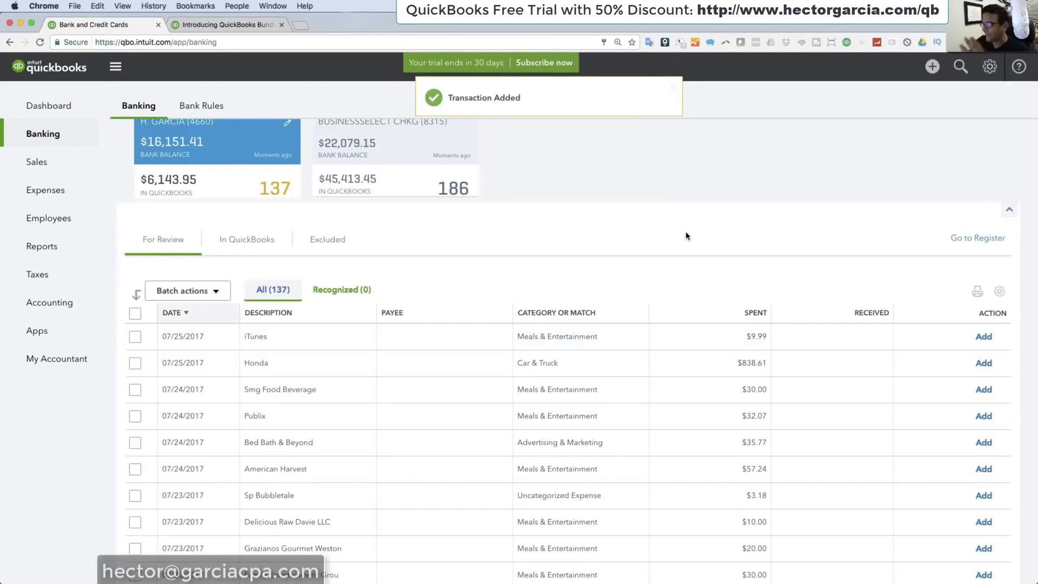
# Step: Expand the iTunes transaction and save itunes as a new Vendor for its payee
pyautogui.click(274, 345)
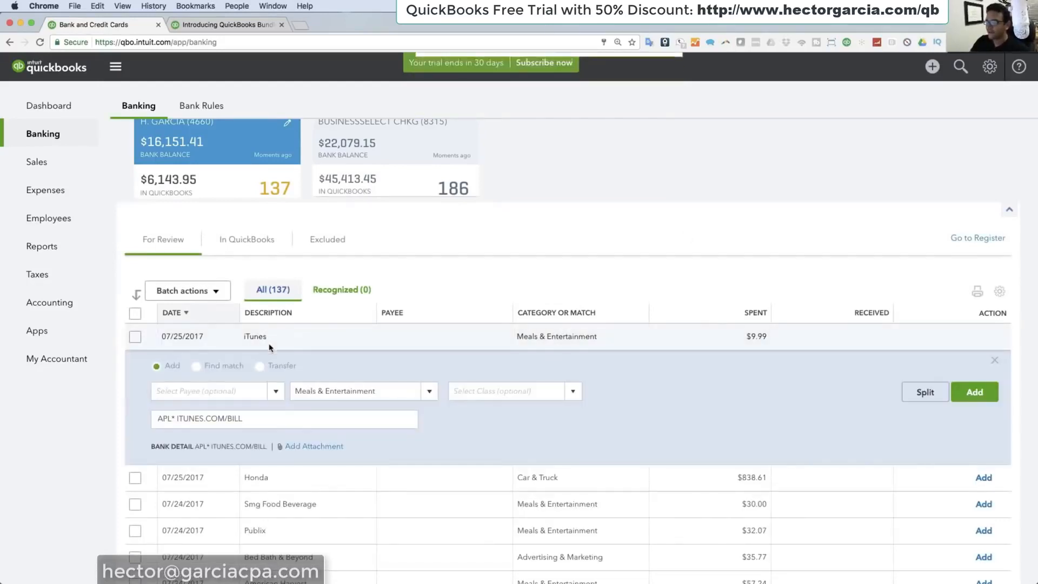
pyautogui.click(184, 396)
pyautogui.write('itunes')
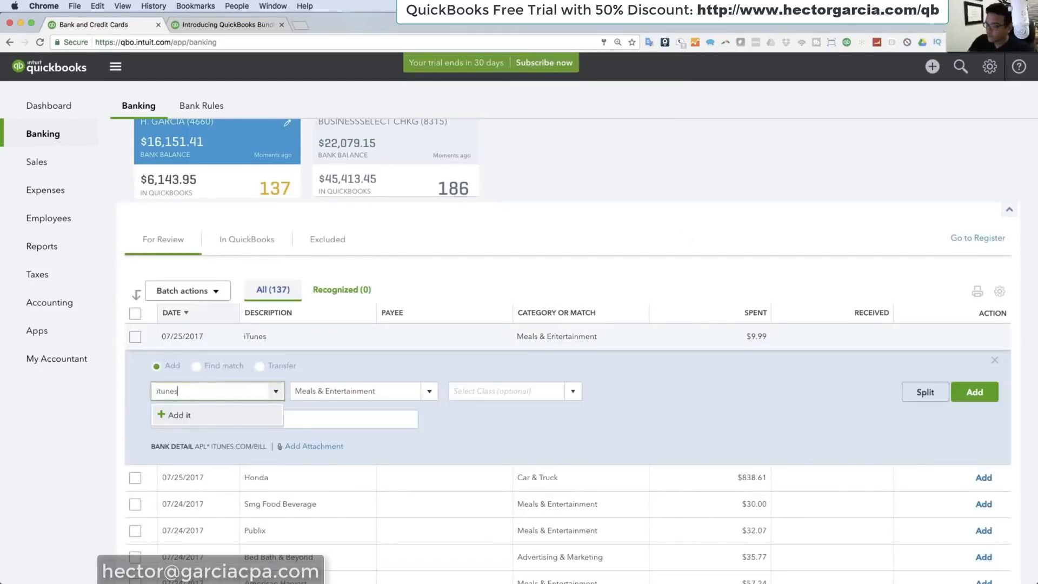
pyautogui.click(184, 422)
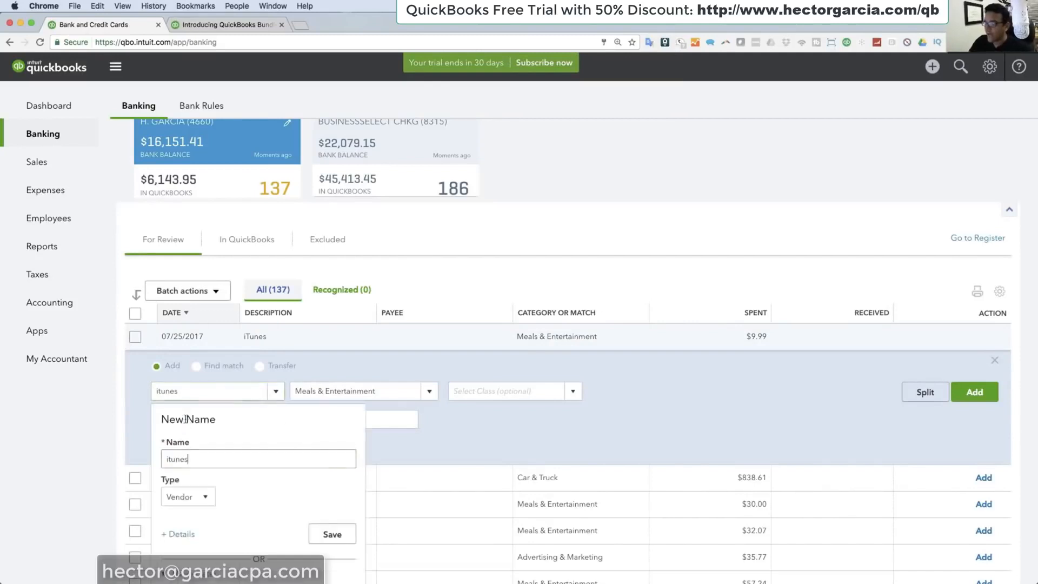
pyautogui.click(332, 535)
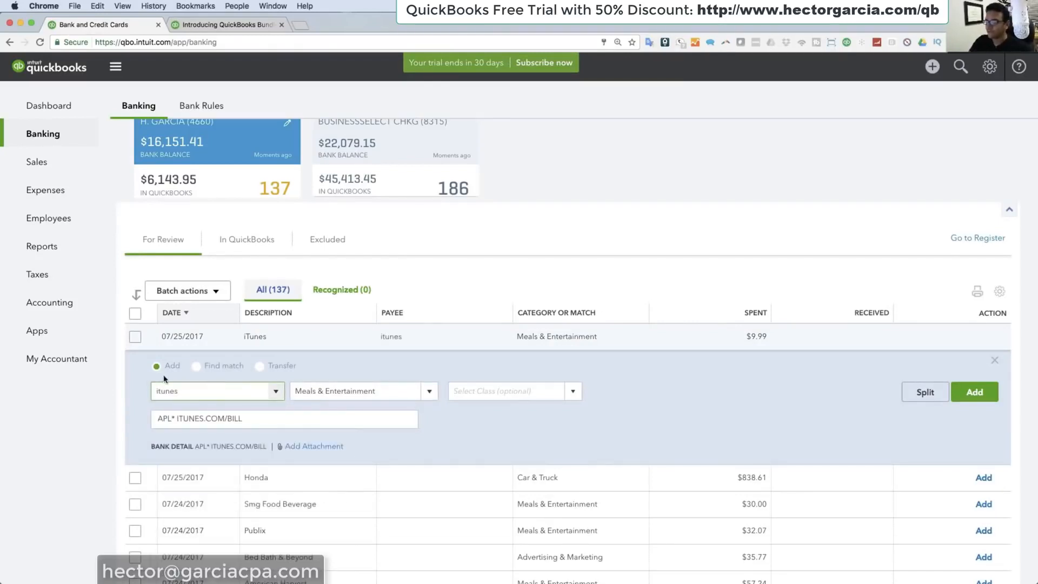
# Step: Change the iTunes transaction's category to Office Supplies & Software and add it to the books
pyautogui.click(391, 397)
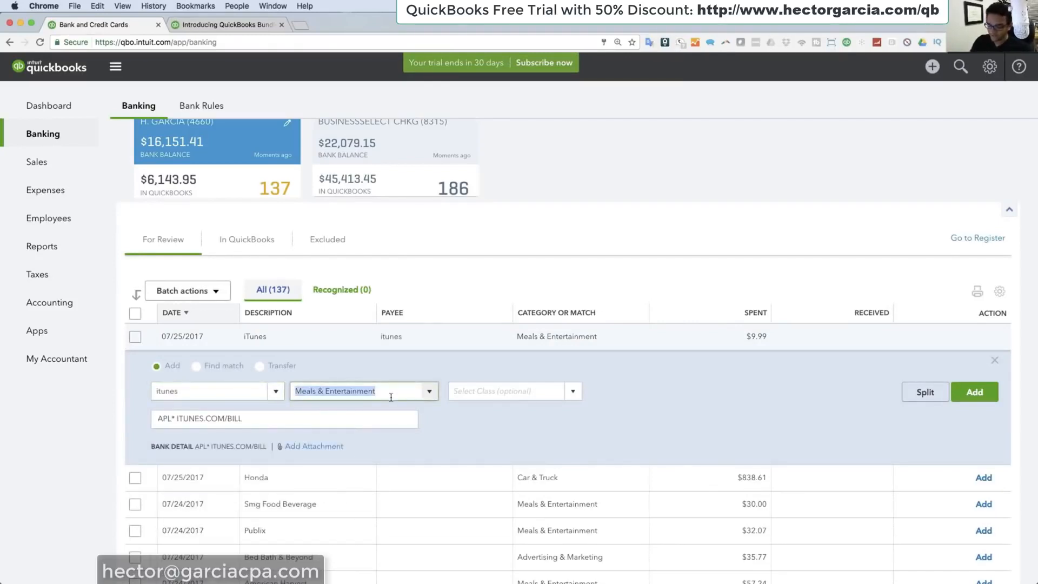
pyautogui.write('off')
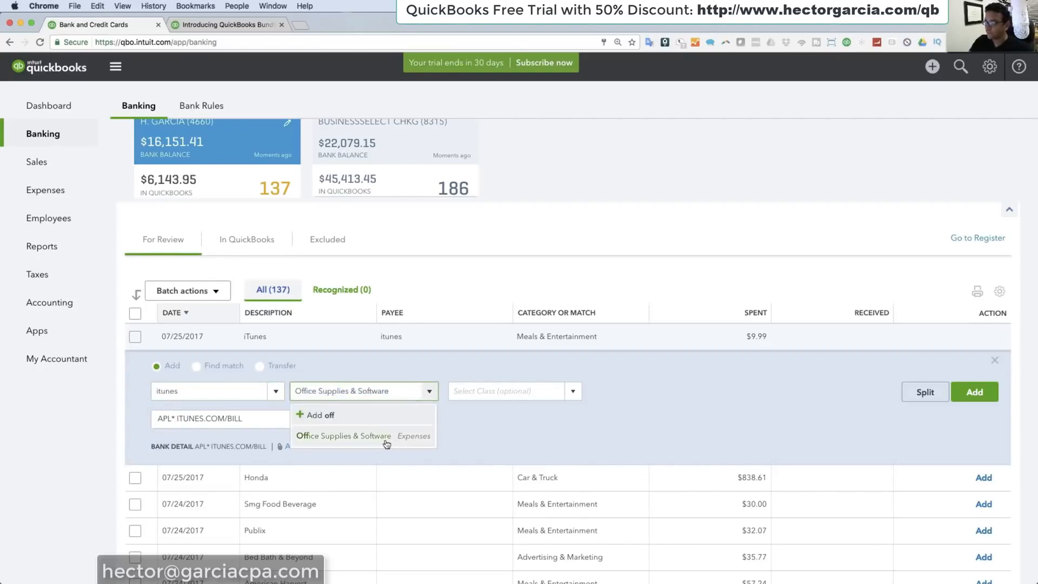
pyautogui.click(385, 440)
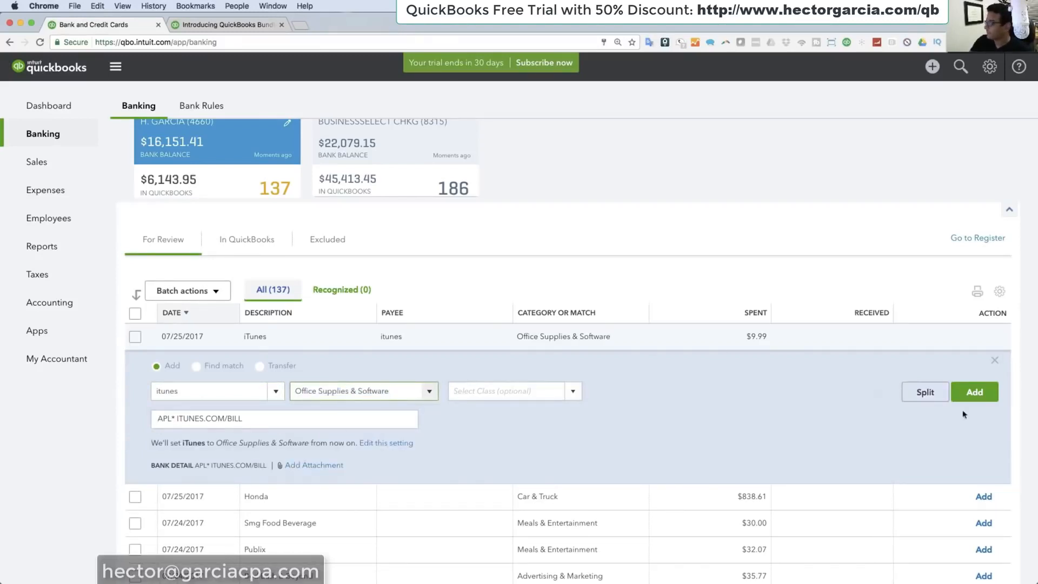
pyautogui.click(982, 399)
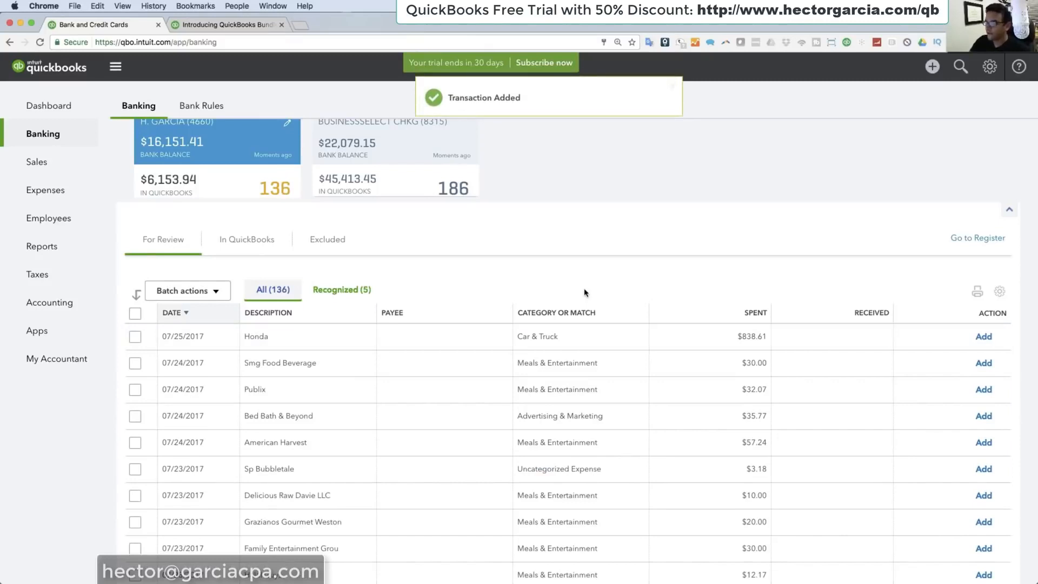
# Step: Switch to the BUSINESSSELECT CHKG account and examine the $2,250.00 Remote Online Deposit's details and amount
pyautogui.scroll(2, 232, 146)
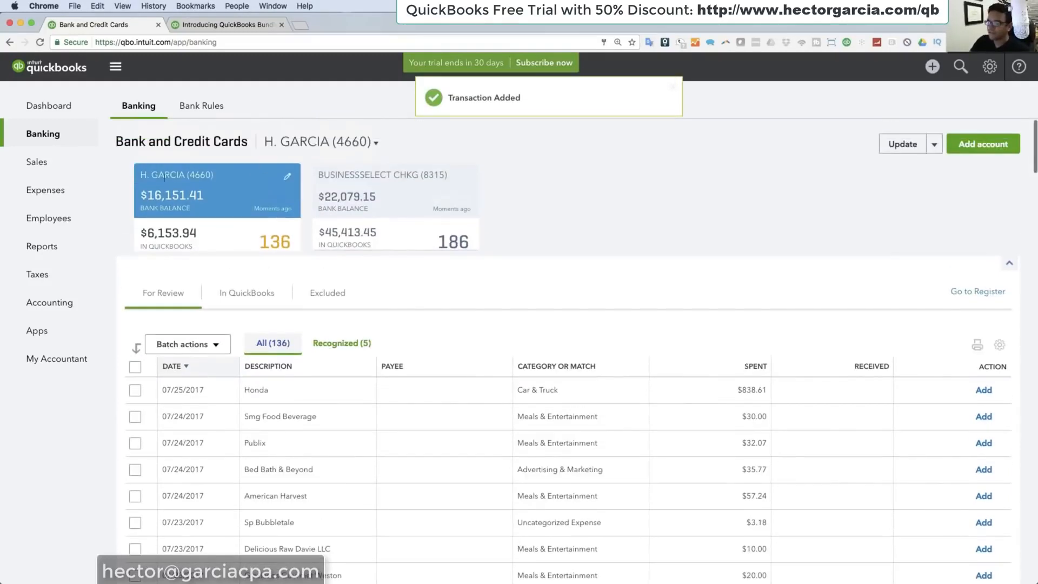
pyautogui.click(388, 184)
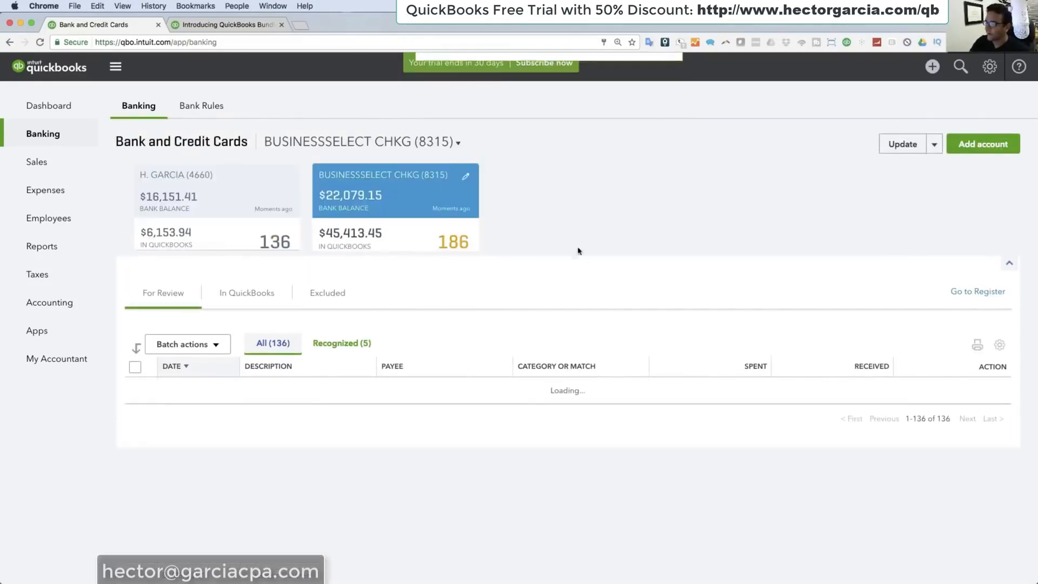
pyautogui.scroll(-3, 589, 260)
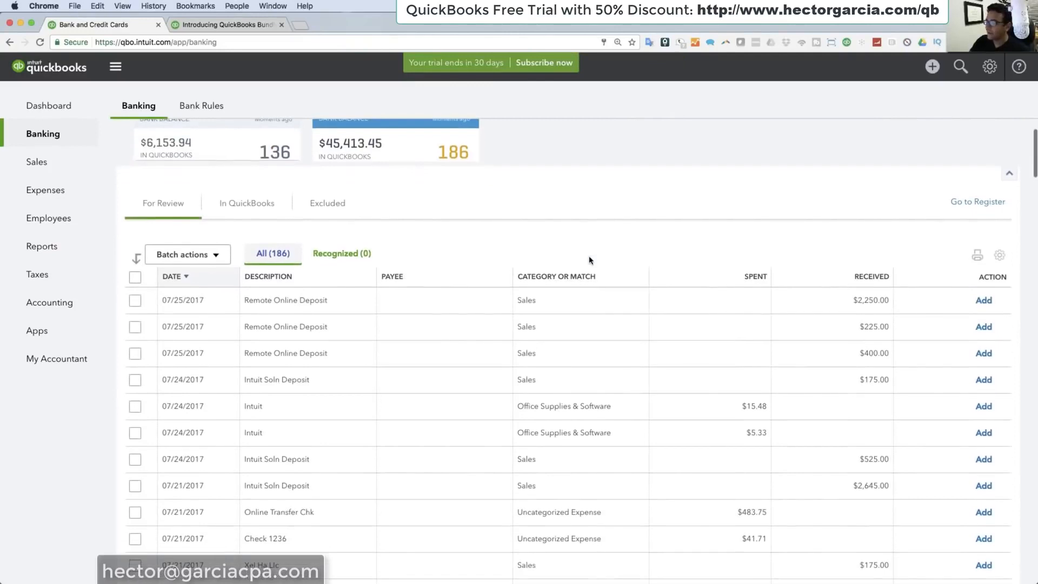
pyautogui.click(312, 302)
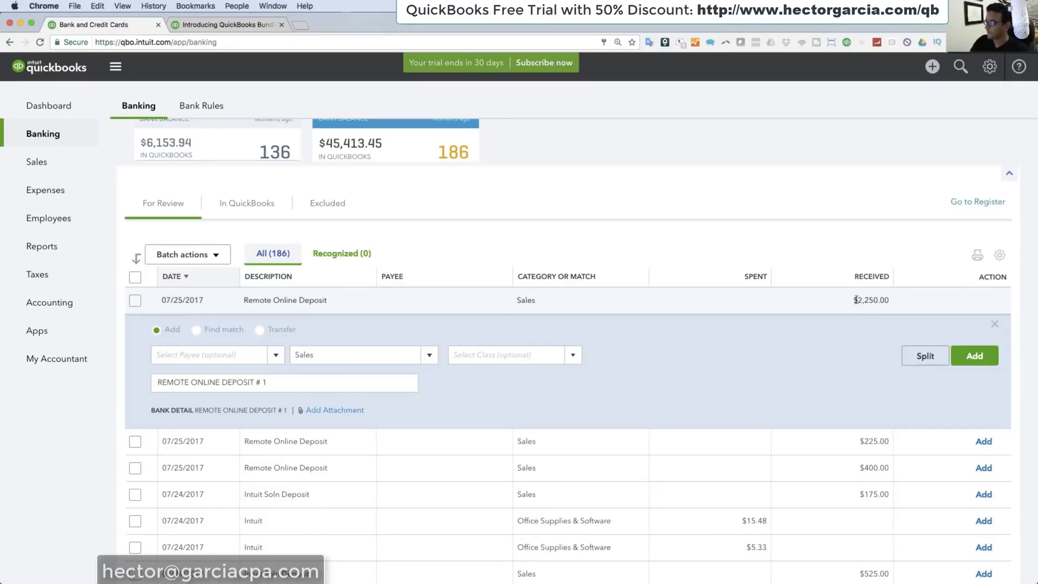
pyautogui.moveTo(855, 300); pyautogui.dragTo(889, 303)
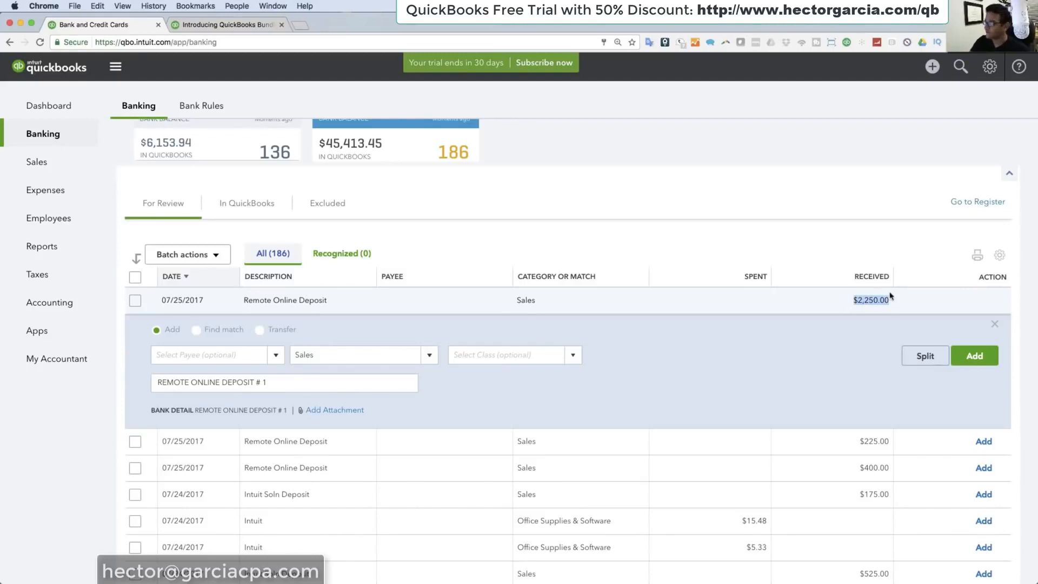
pyautogui.click(857, 158)
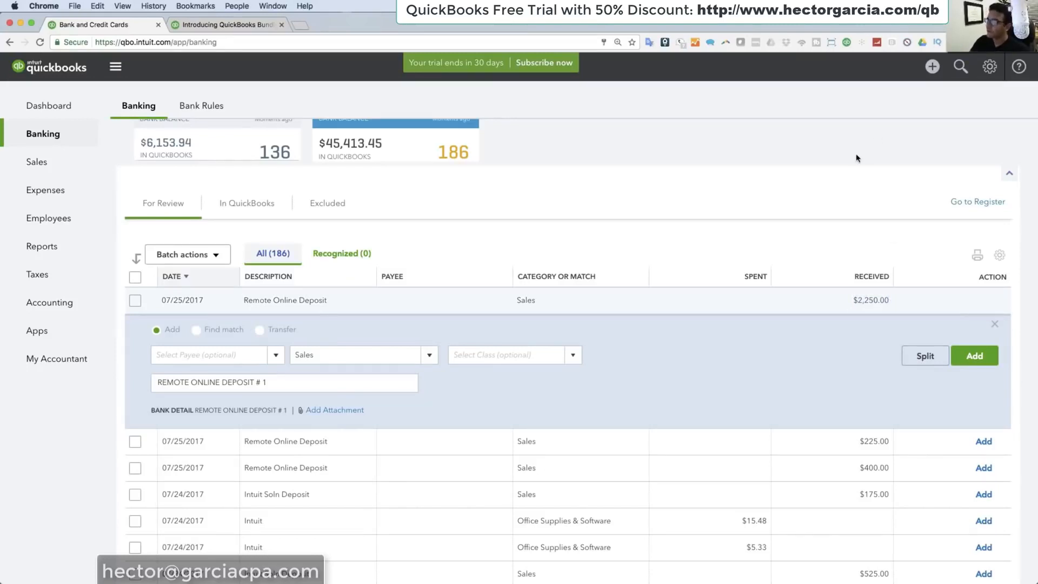
# Step: Start a new invoice and create GREAT CUSTOMER as its new customer
pyautogui.click(933, 67)
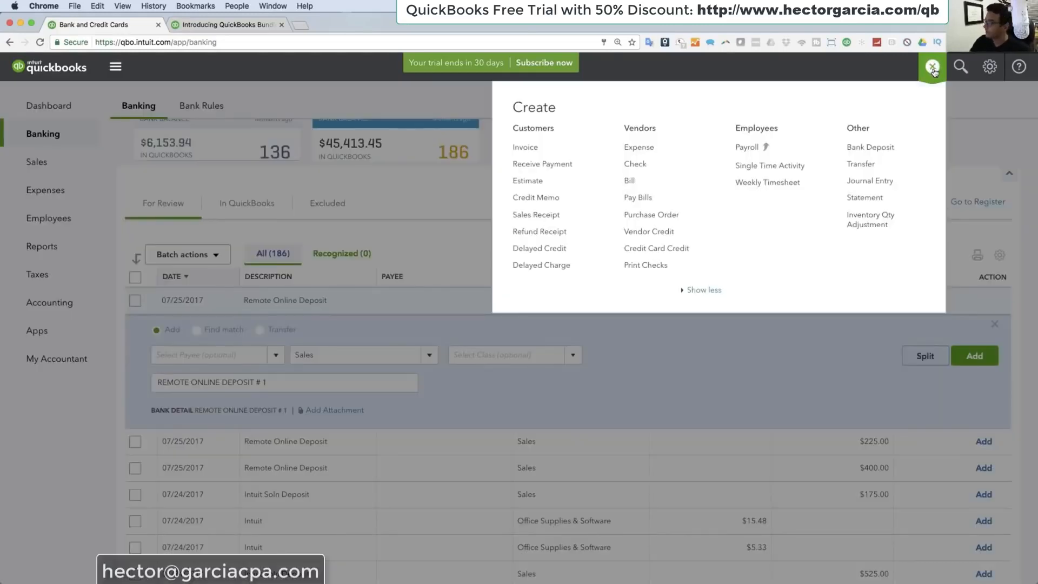
pyautogui.click(526, 148)
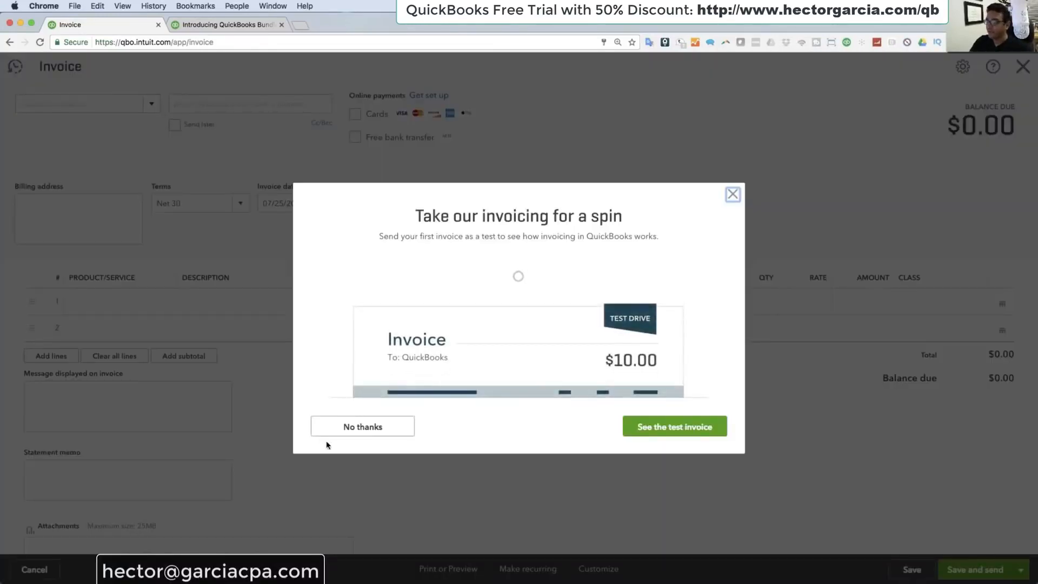
pyautogui.click(330, 368)
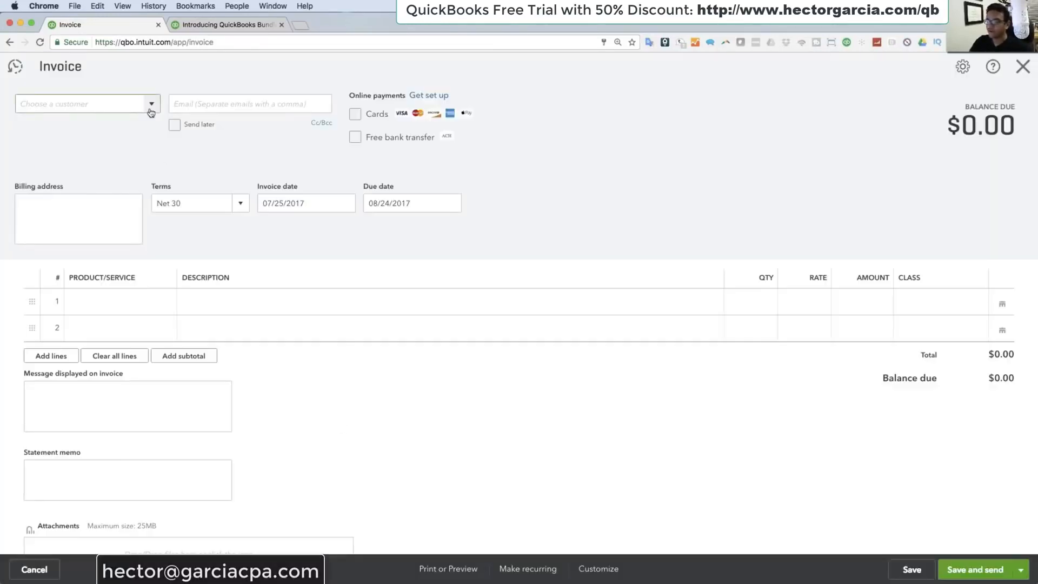
pyautogui.click(151, 108)
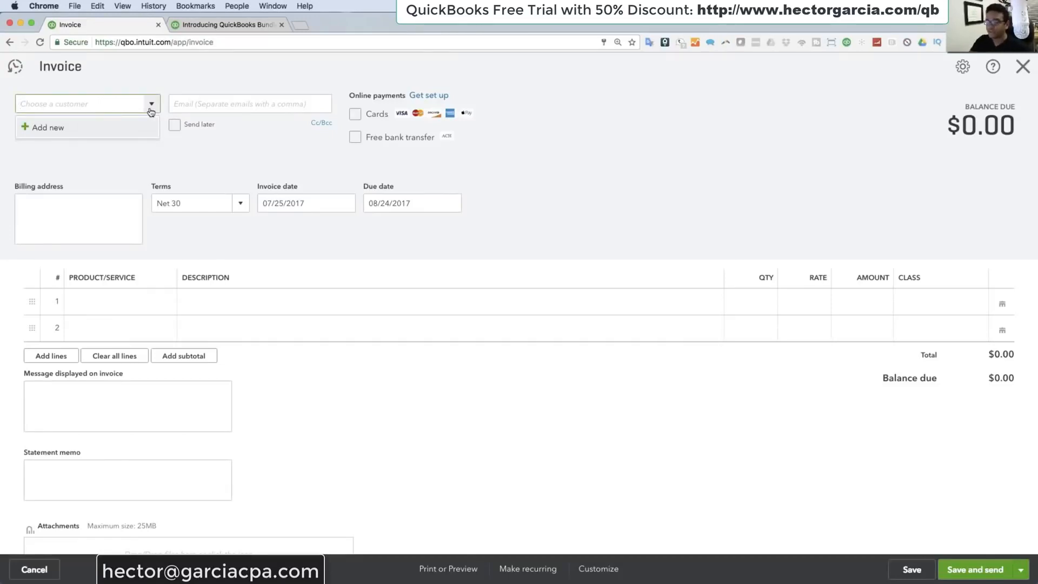
pyautogui.click(54, 130)
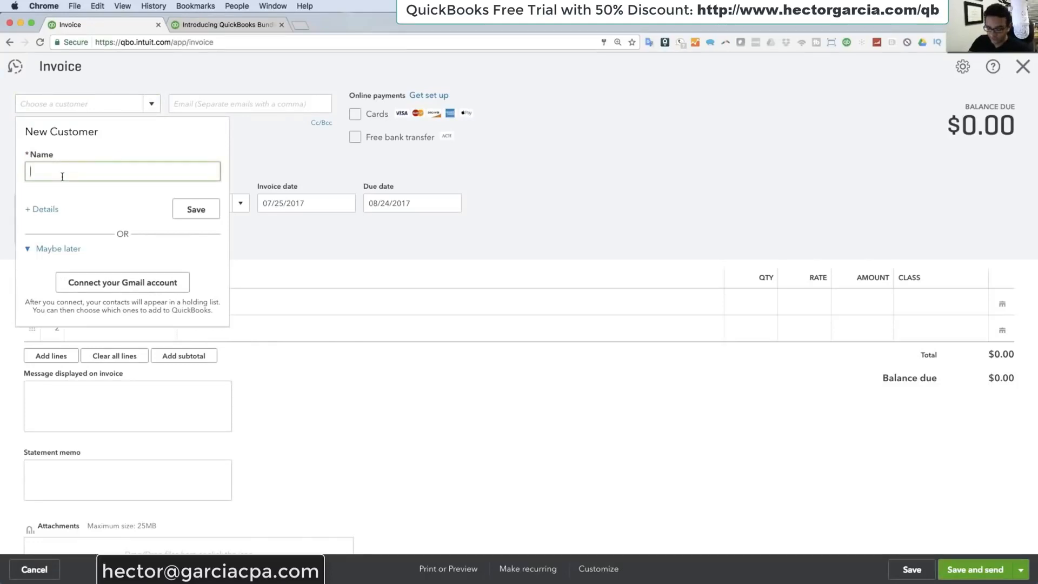
pyautogui.write('GREAT CUSTOMER')
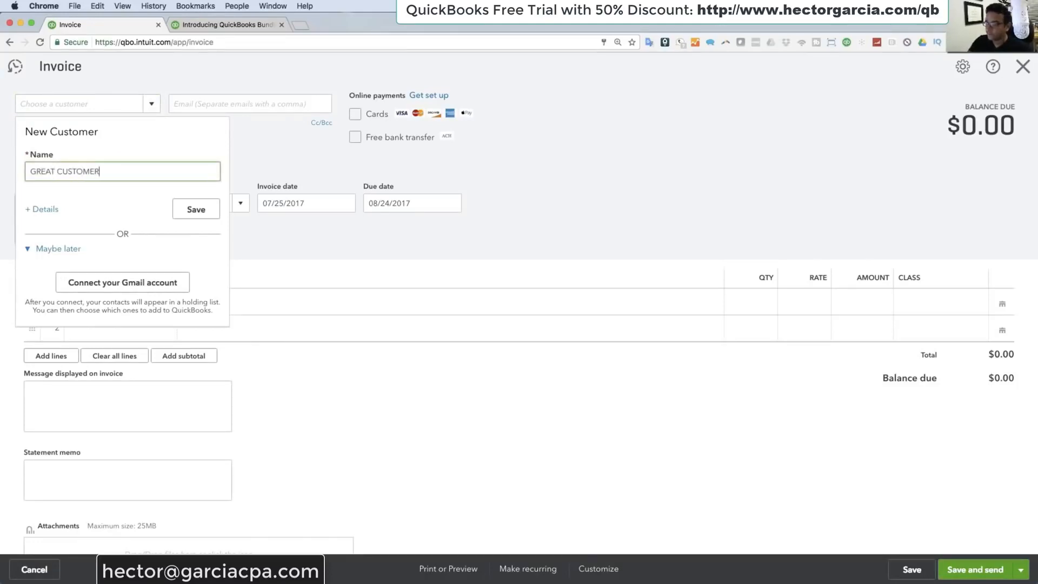
pyautogui.click(197, 216)
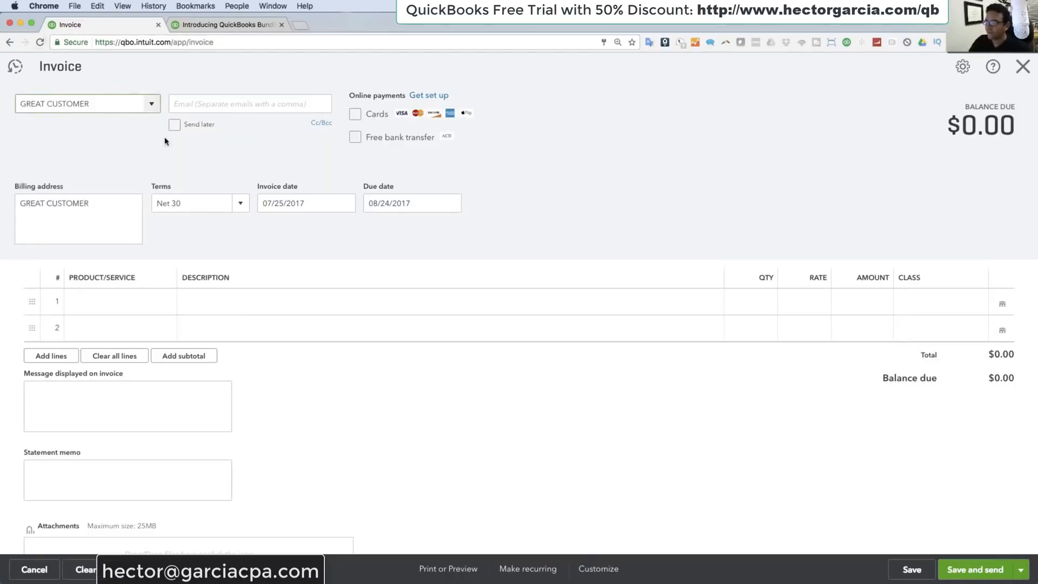
# Step: Set the invoice's terms to Net 15 and its invoice date to 07/01/2017
pyautogui.click(239, 209)
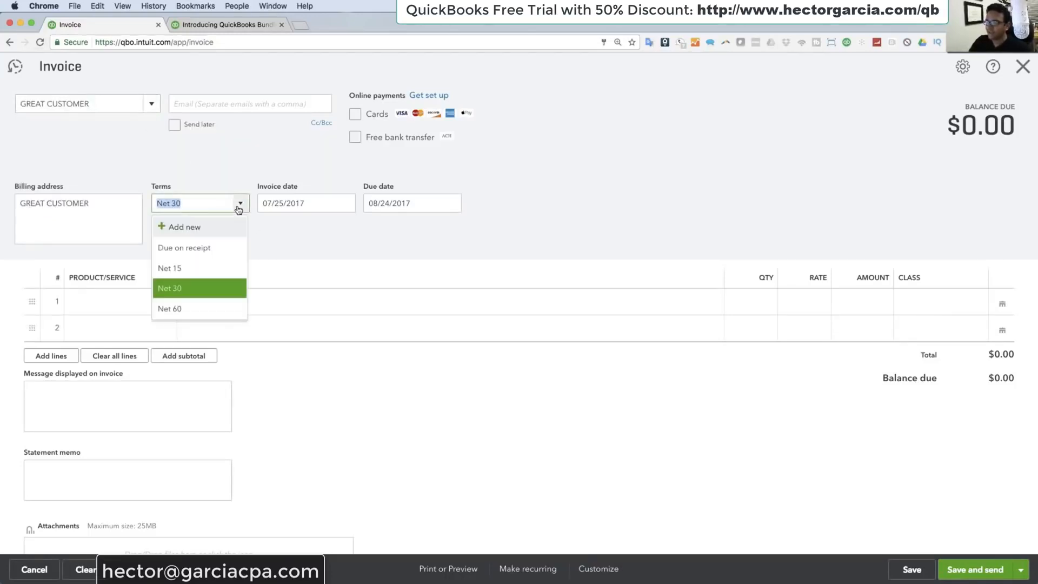
pyautogui.click(192, 269)
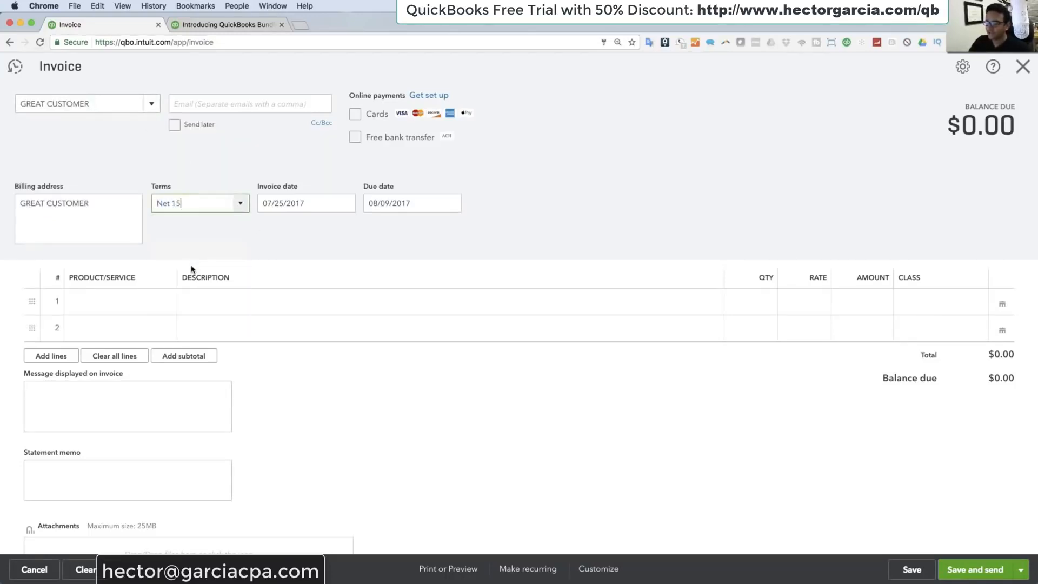
pyautogui.click(345, 202)
pyautogui.click(377, 273)
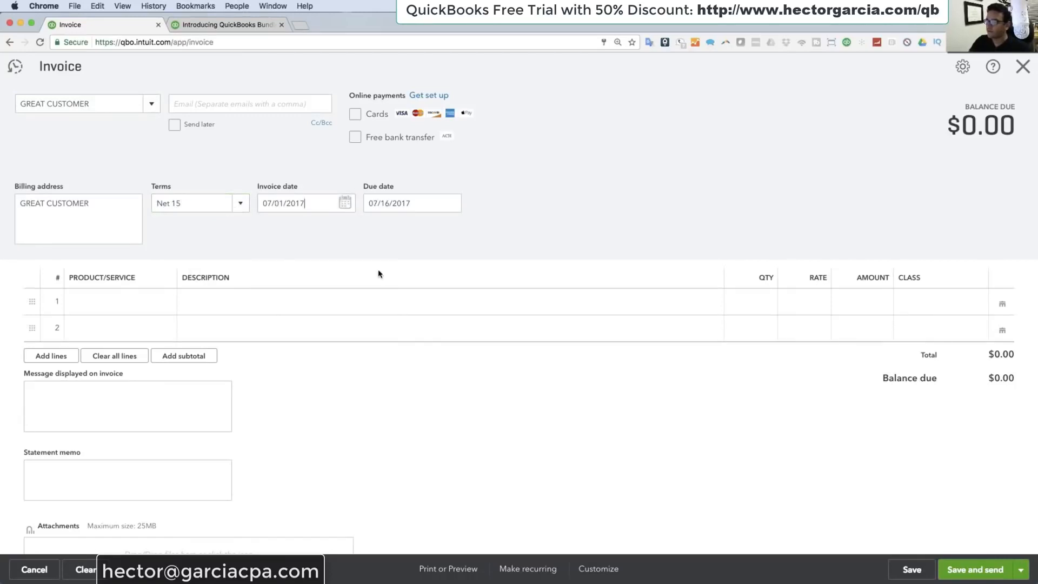
# Step: Fill the first invoice line with the Hours service, a quantity of 5 and a rate of 100
pyautogui.click(122, 301)
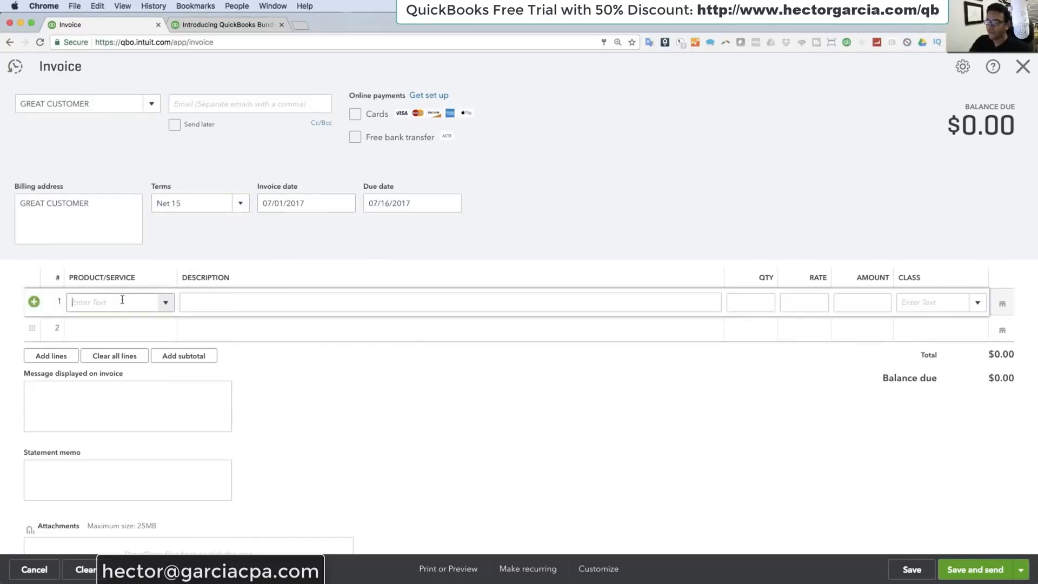
pyautogui.click(164, 306)
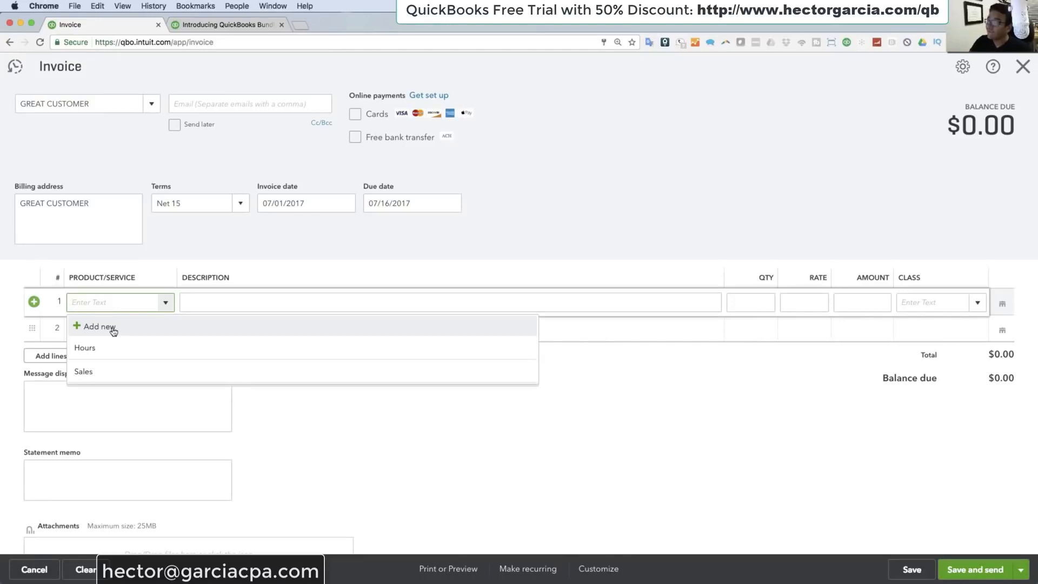
pyautogui.click(95, 353)
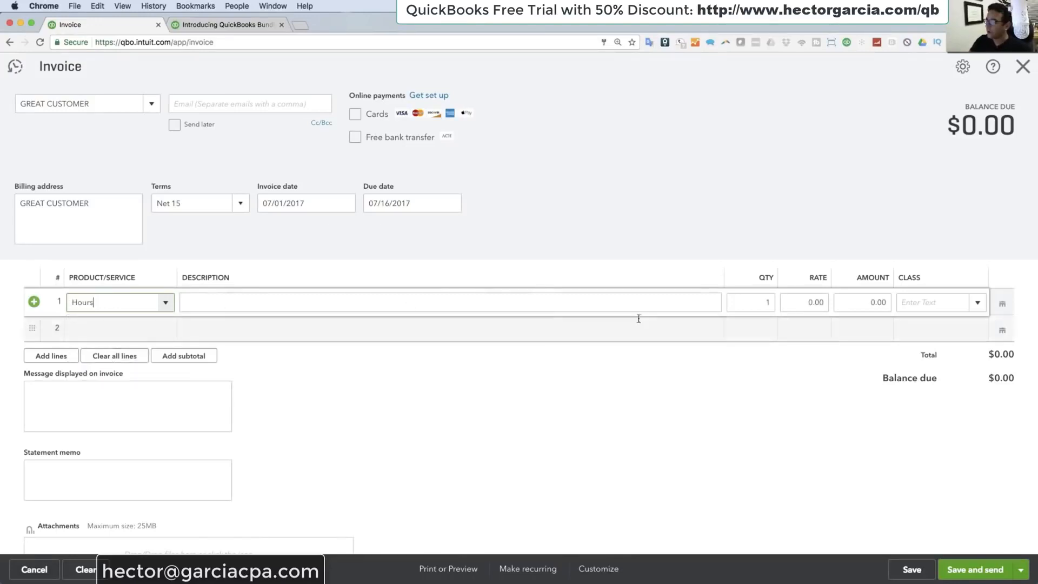
pyautogui.click(811, 301)
pyautogui.write('100')
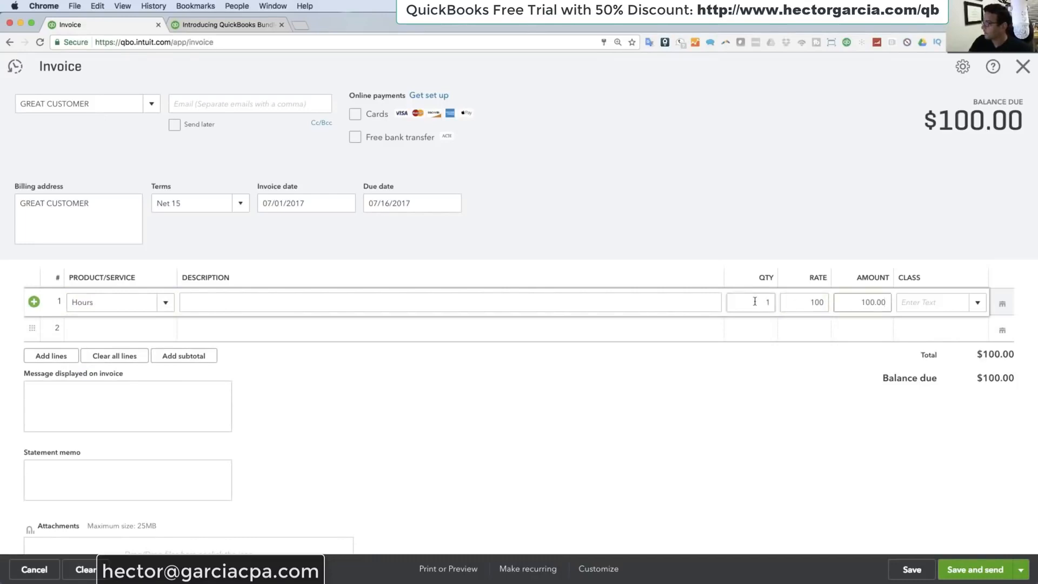
pyautogui.moveTo(755, 302); pyautogui.dragTo(806, 302)
pyautogui.write('5')
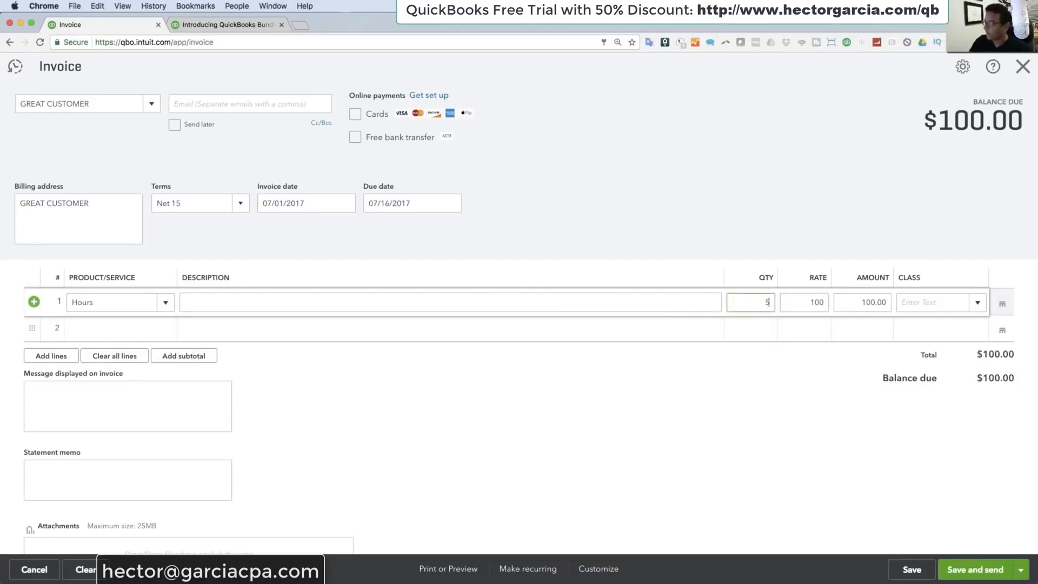
pyautogui.press('Tab')
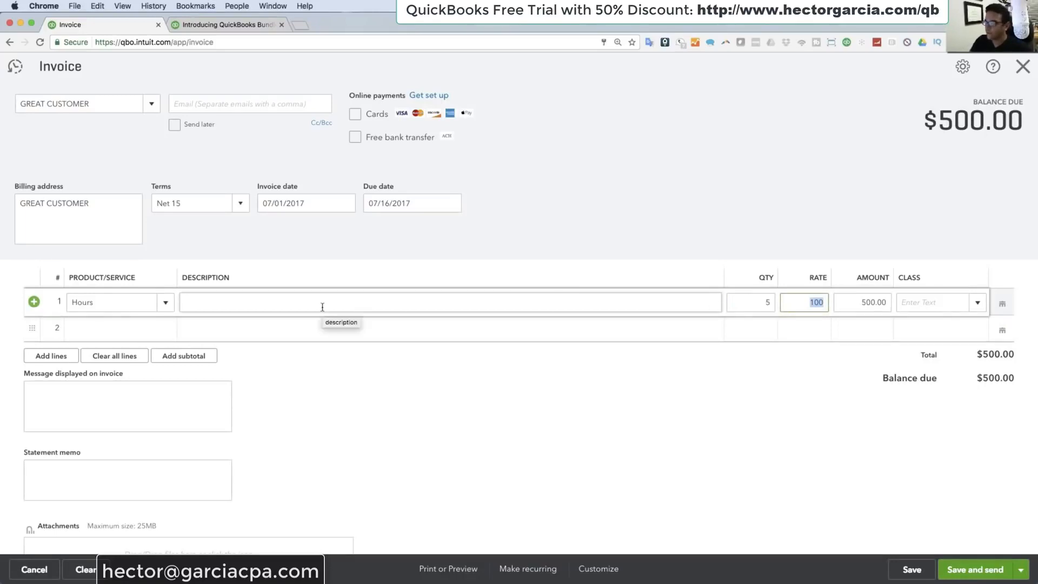
# Step: Describe the Hours line as Installation, then save and close the invoice
pyautogui.click(270, 295)
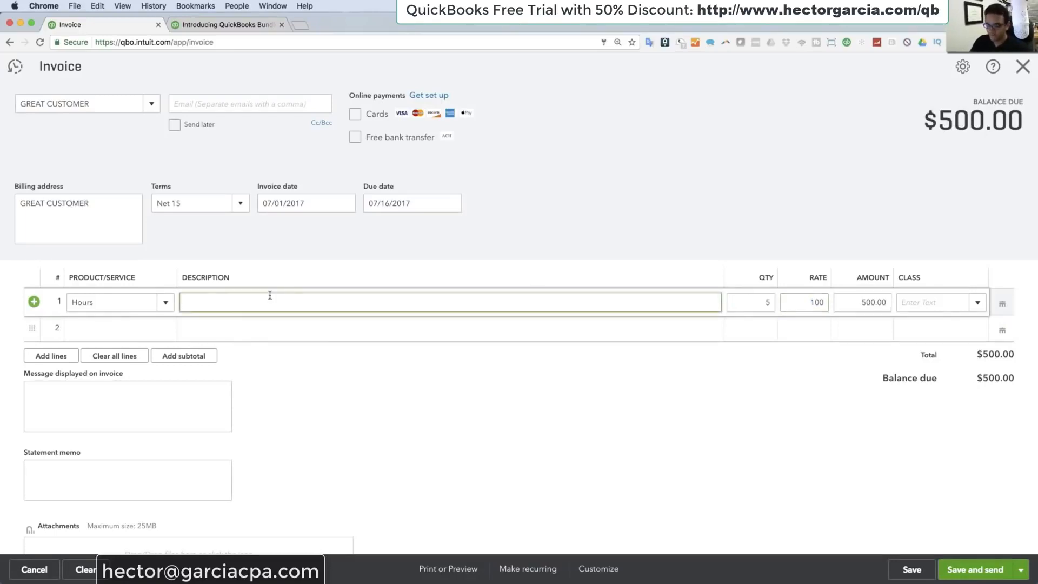
pyautogui.write('Installation')
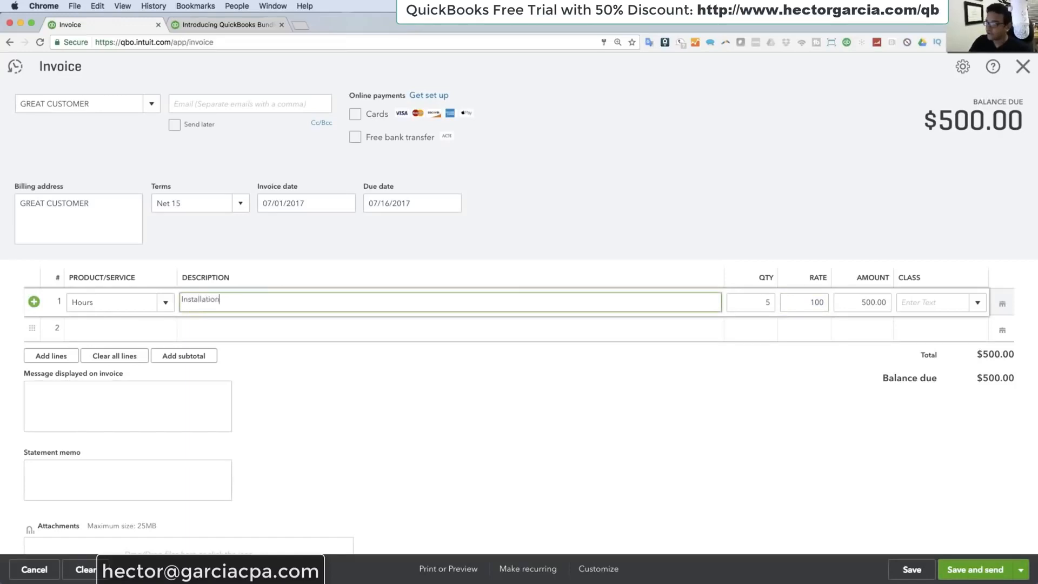
pyautogui.click(918, 569)
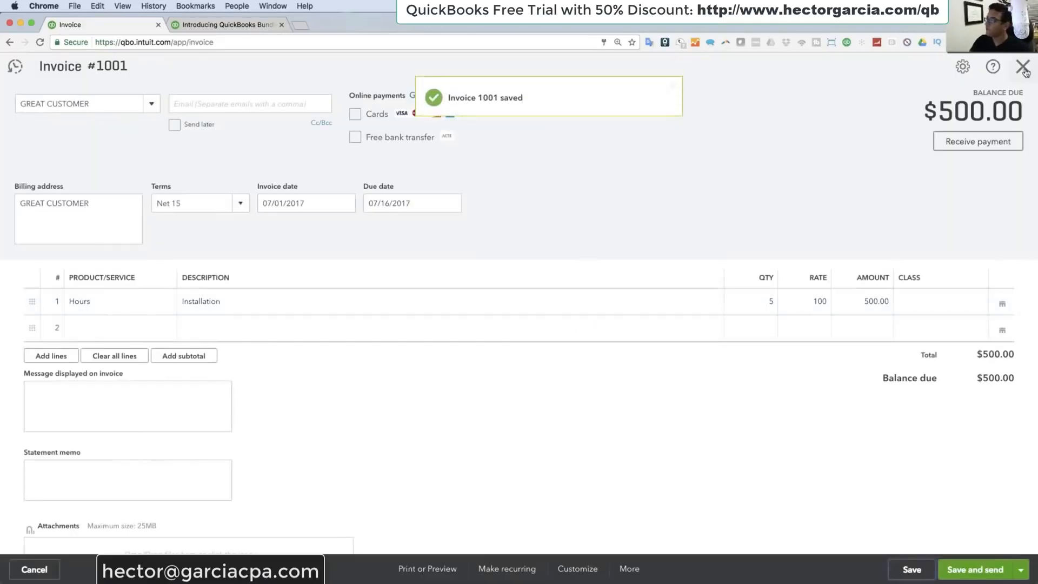
pyautogui.click(1025, 70)
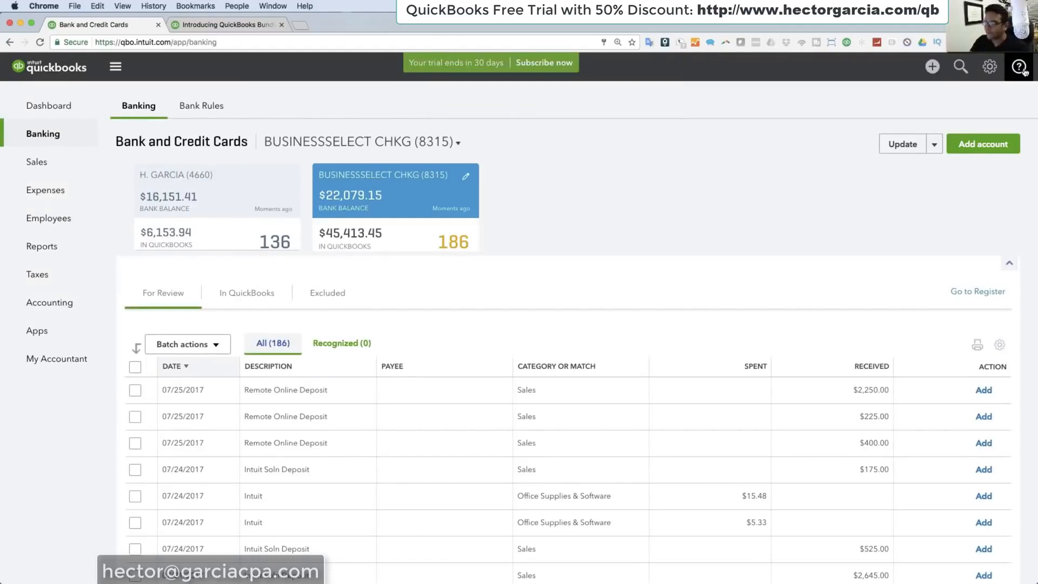
# Step: Start a Receive Payment transaction and choose GREAT CUSTOMER as the paying customer
pyautogui.click(932, 70)
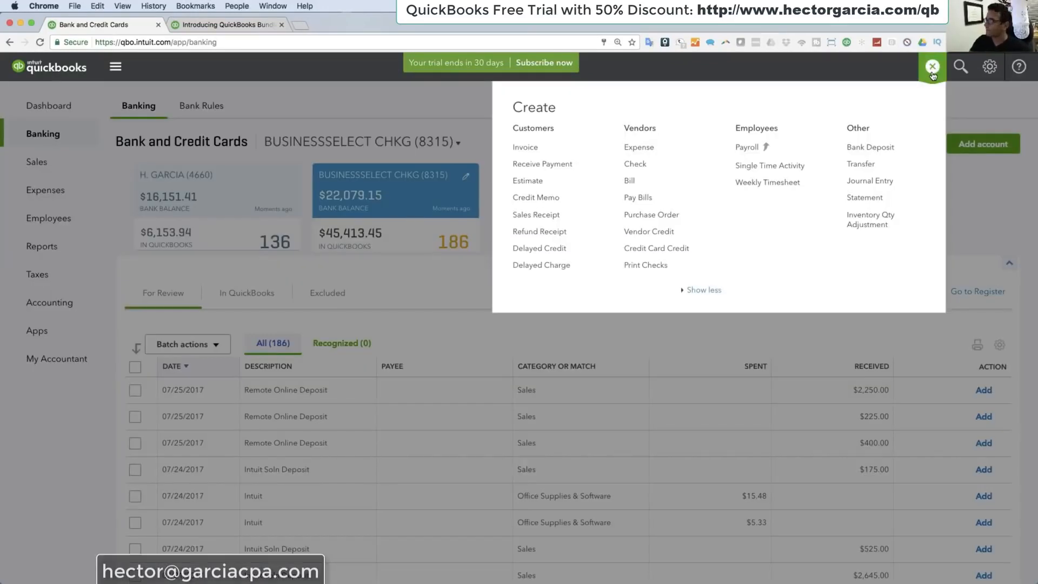
pyautogui.click(547, 163)
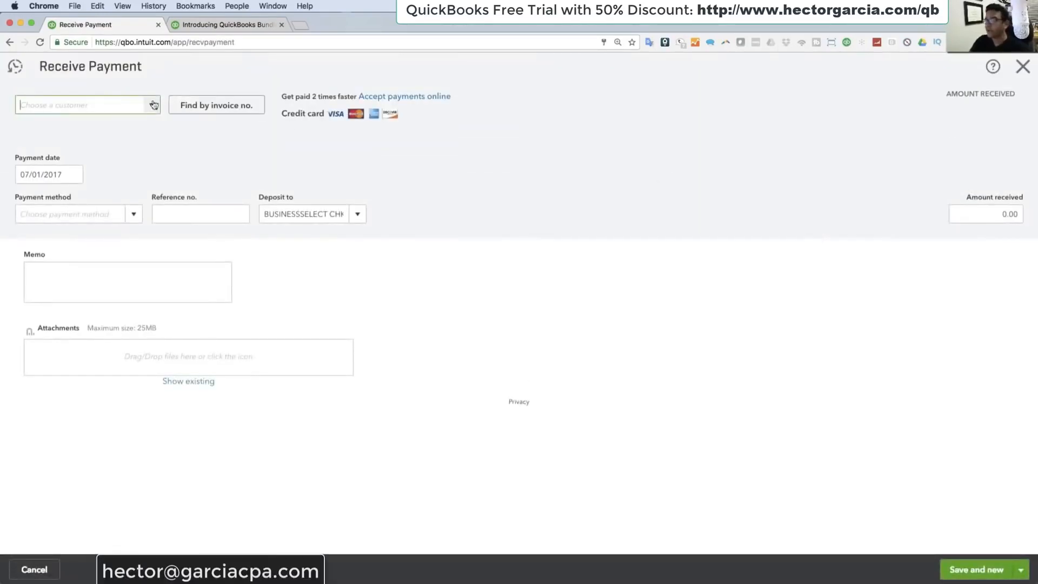
pyautogui.click(152, 106)
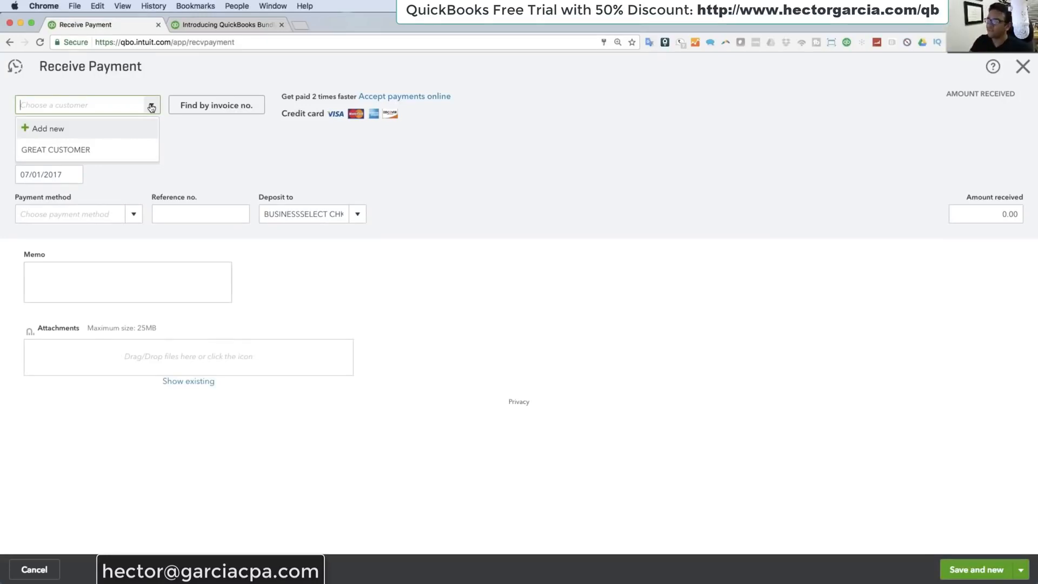
pyautogui.click(86, 150)
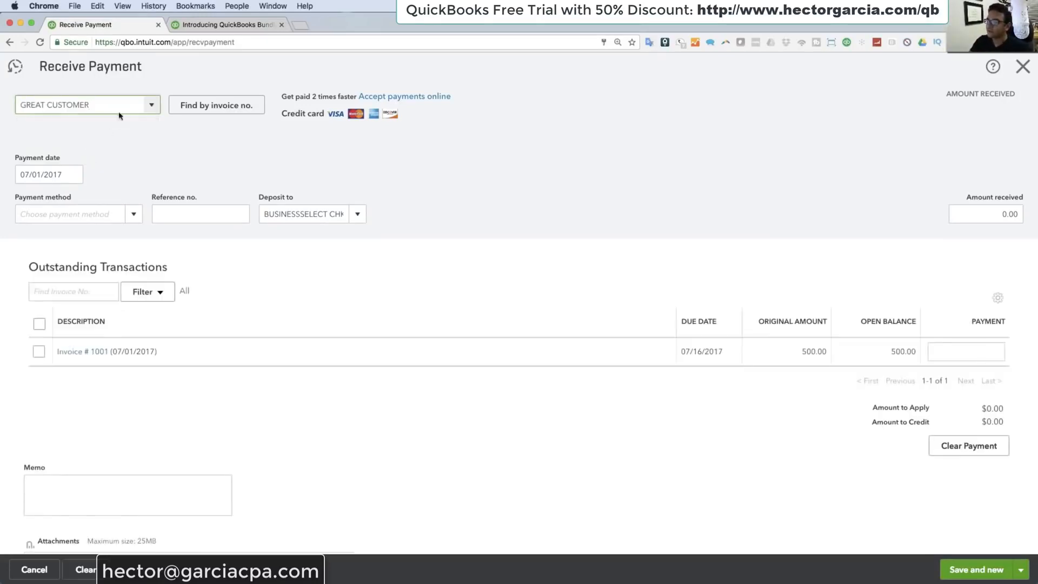
# Step: Date the payment 07/04/2017, choose Check as the payment method and enter reference number 76866
pyautogui.click(71, 178)
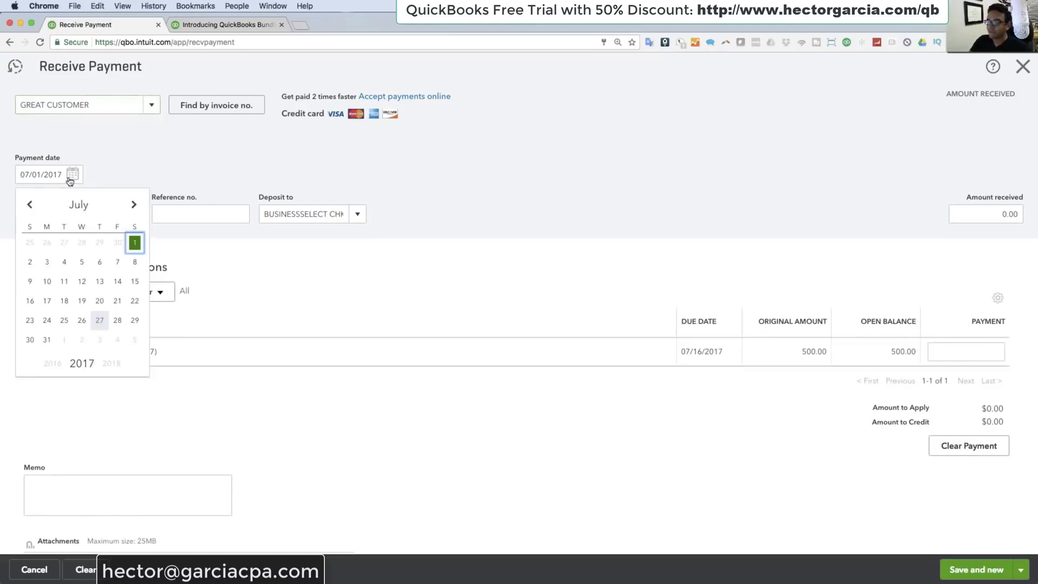
pyautogui.click(64, 263)
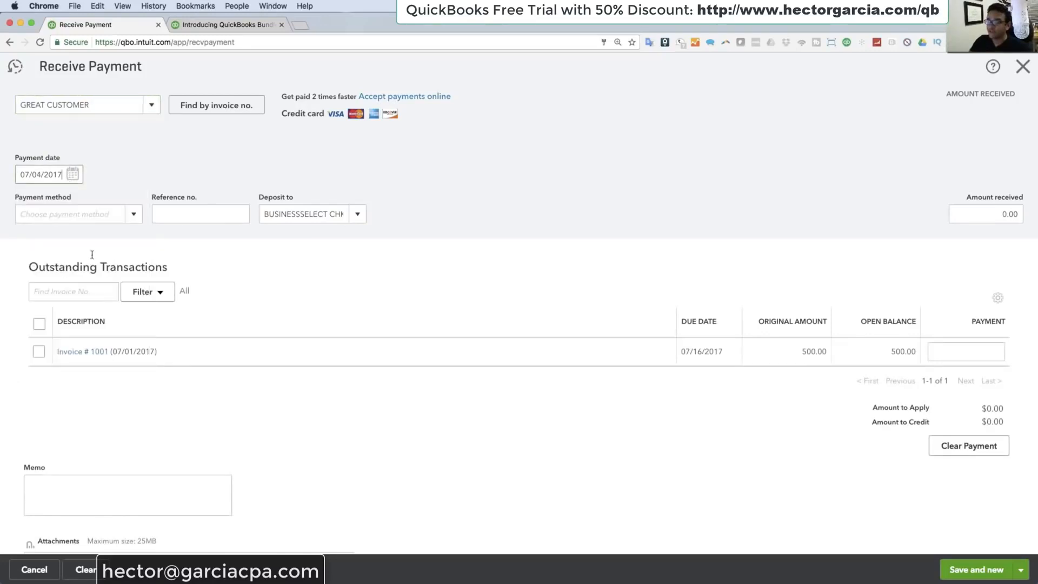
pyautogui.click(133, 215)
pyautogui.click(53, 280)
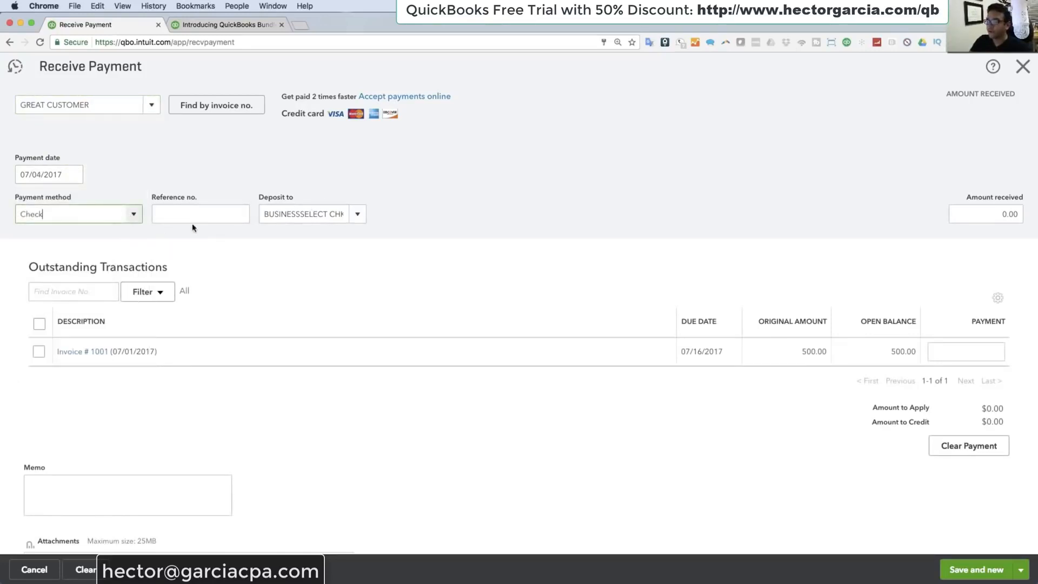
pyautogui.click(191, 214)
pyautogui.write('76866')
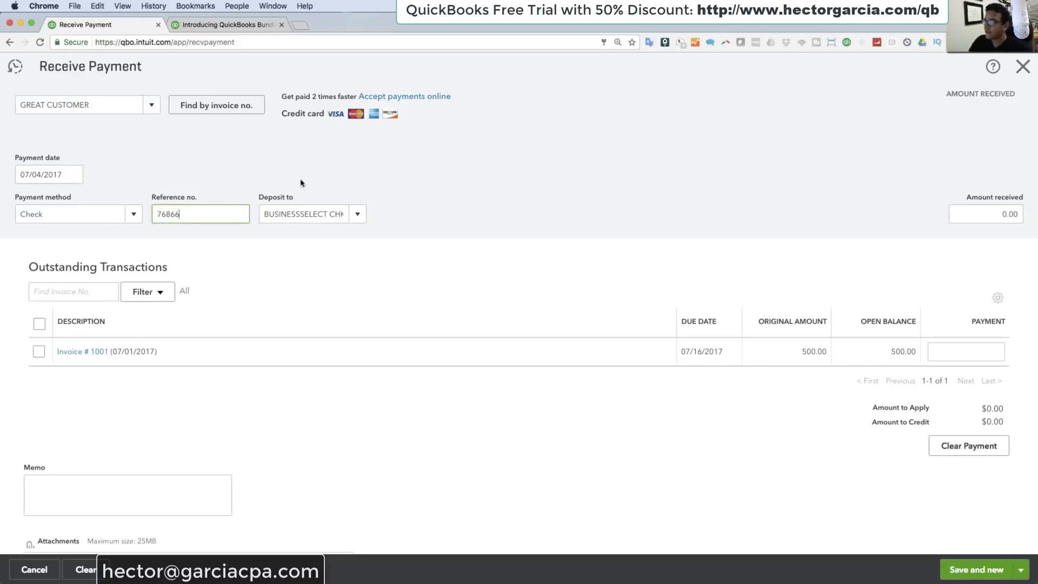
# Step: Deposit the payment to the BUSINESSSELECT CHKG account and apply it to Invoice # 1001
pyautogui.click(358, 215)
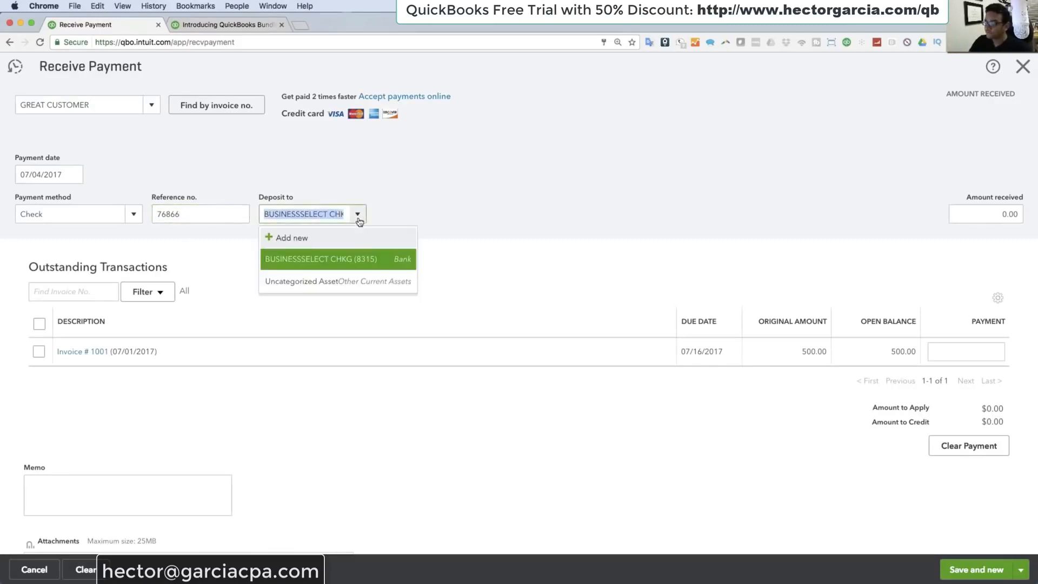
pyautogui.click(317, 258)
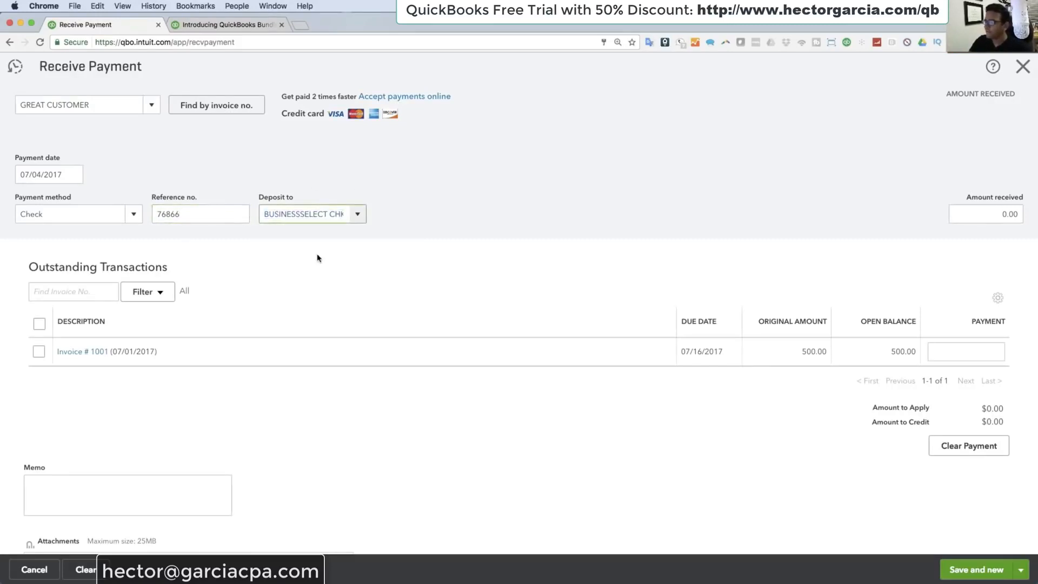
pyautogui.click(40, 353)
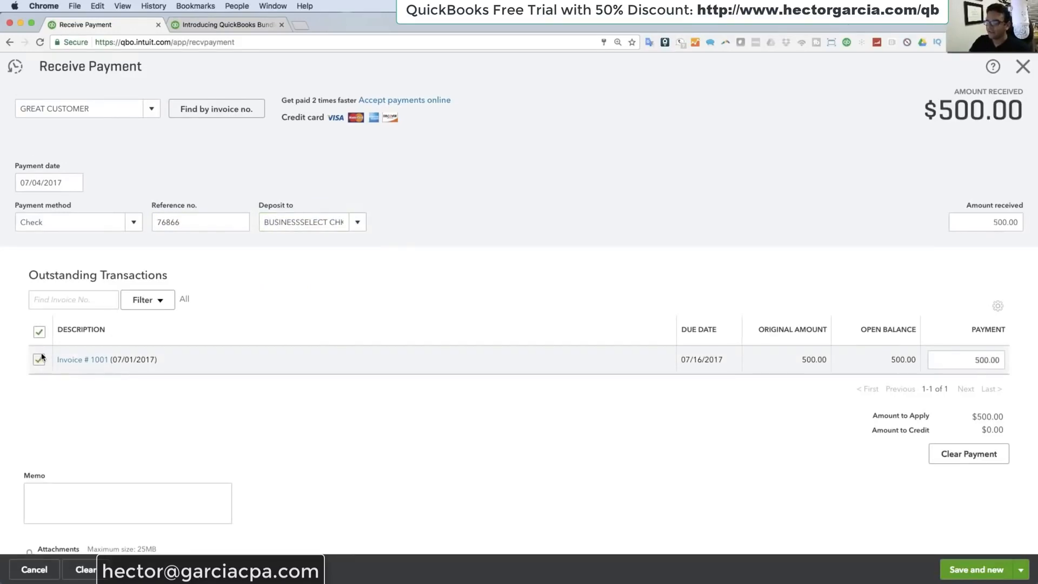
pyautogui.click(1025, 575)
pyautogui.click(1025, 576)
pyautogui.click(365, 220)
pyautogui.click(336, 270)
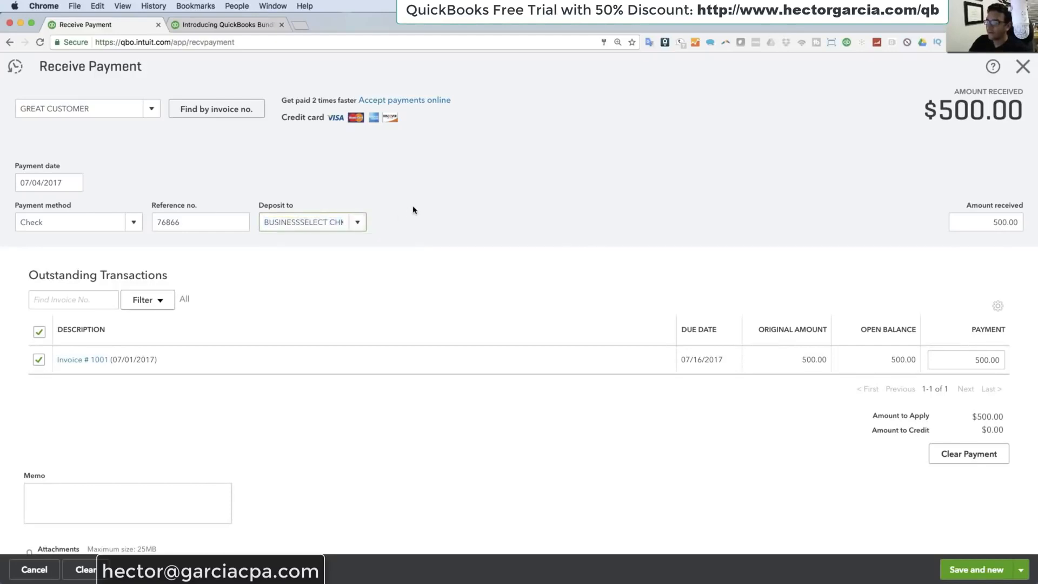
pyautogui.click(413, 210)
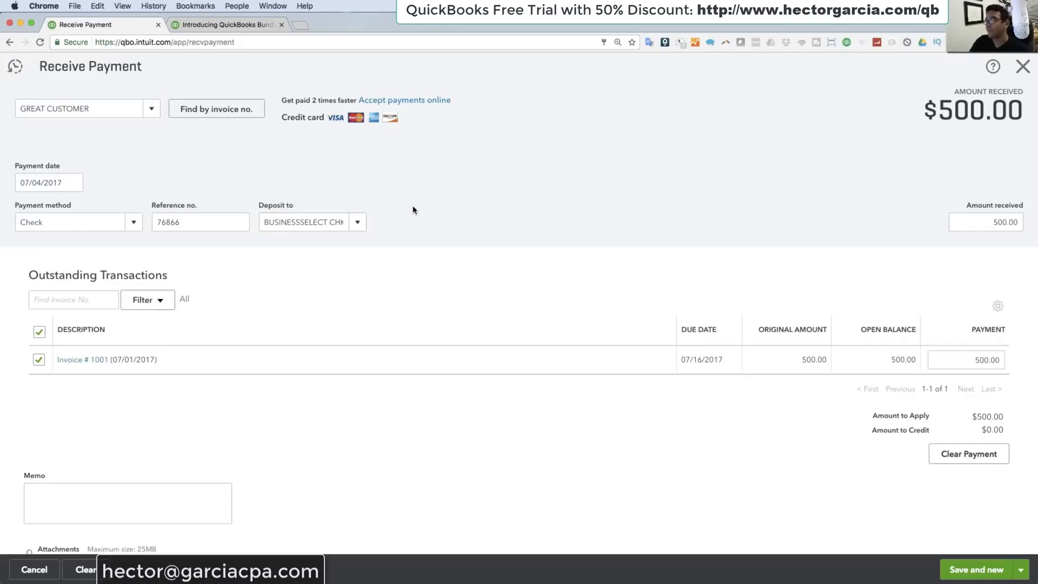
# Step: Add a new deposit account for the payment with type Other Current Assets and detail type Undeposited Funds
pyautogui.click(358, 222)
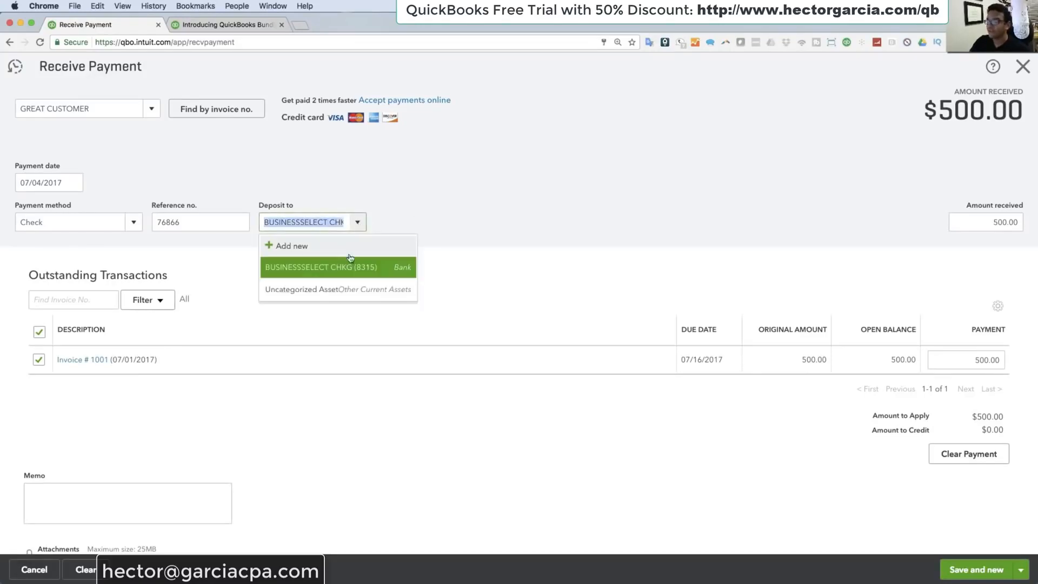
pyautogui.click(301, 248)
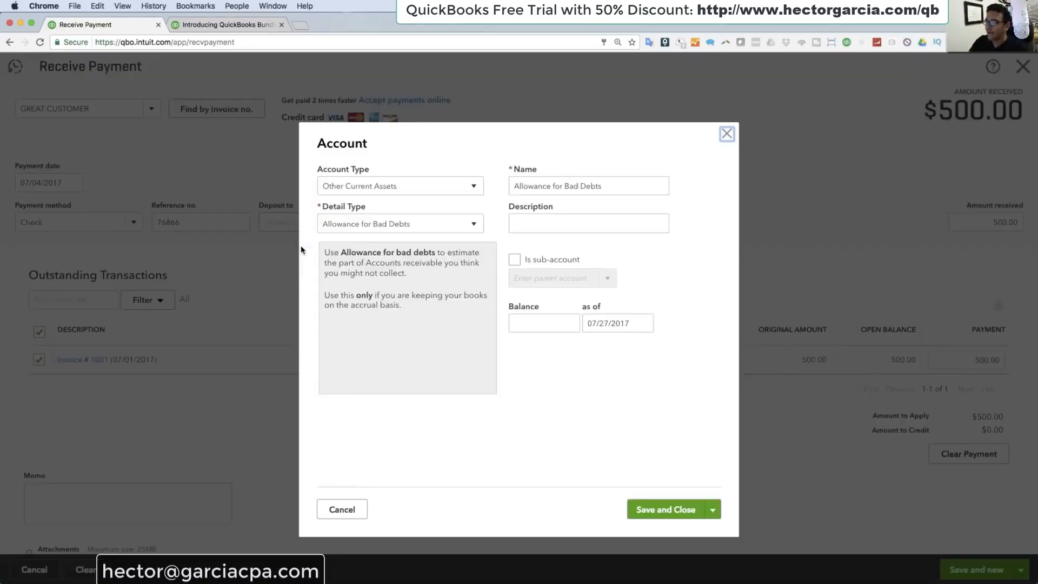
pyautogui.click(394, 189)
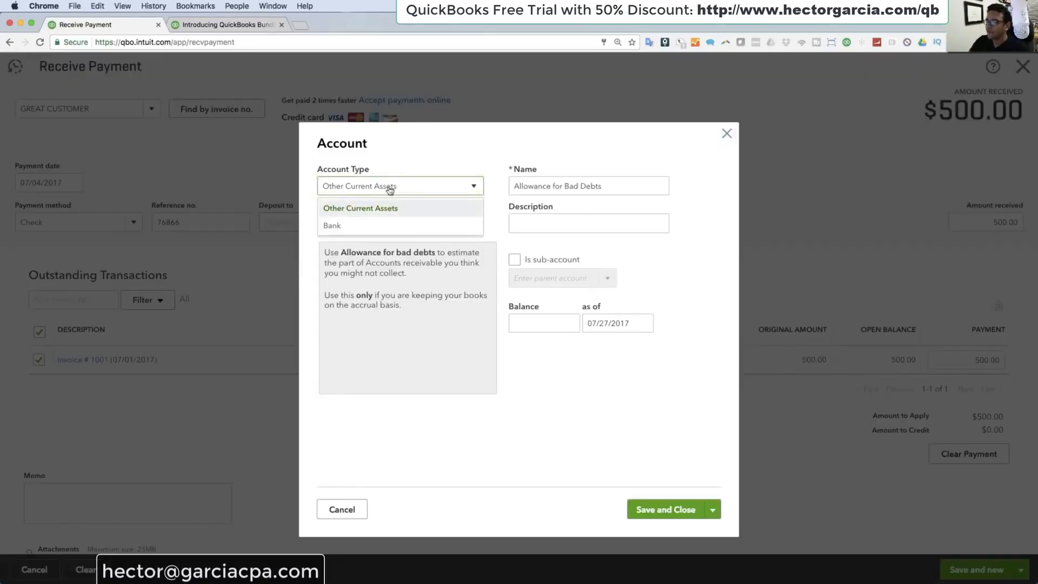
pyautogui.click(373, 211)
pyautogui.click(375, 229)
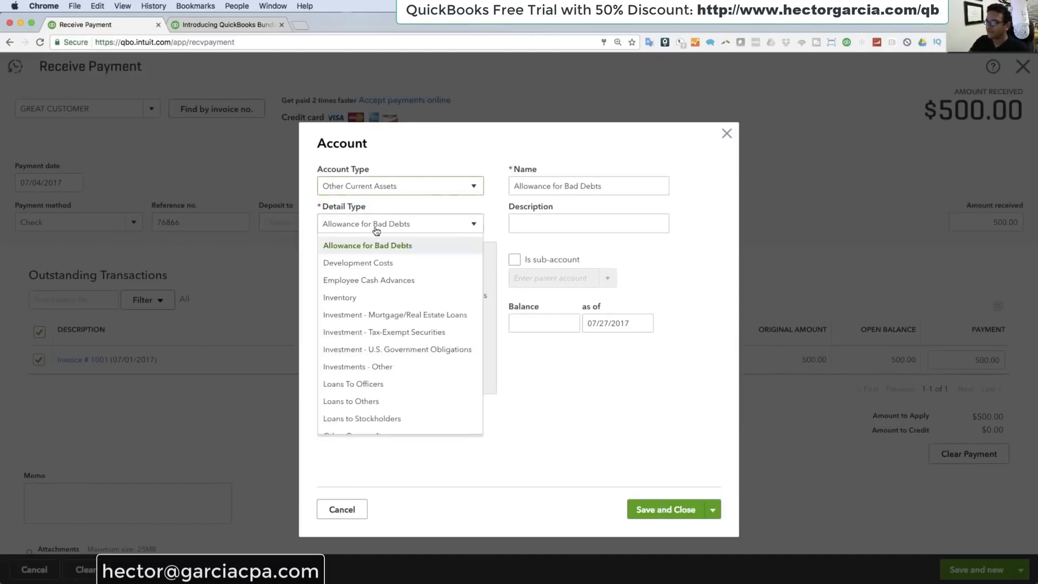
pyautogui.scroll(-3, 368, 315)
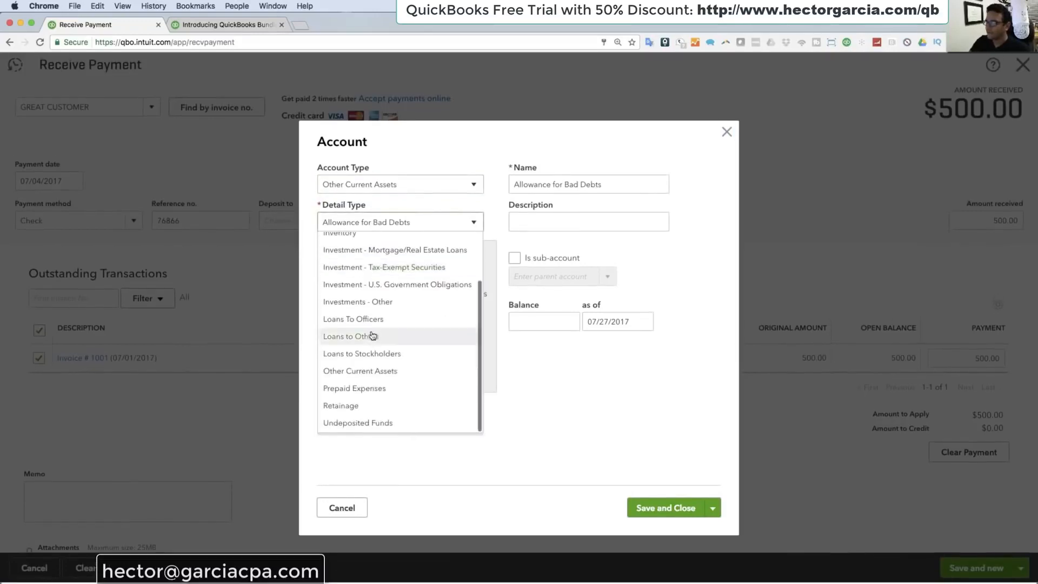
pyautogui.click(368, 430)
# Step: Save the new account under the name Undeposited Funds, then save and close the GREAT CUSTOMER payment
pyautogui.moveTo(607, 190); pyautogui.dragTo(481, 183)
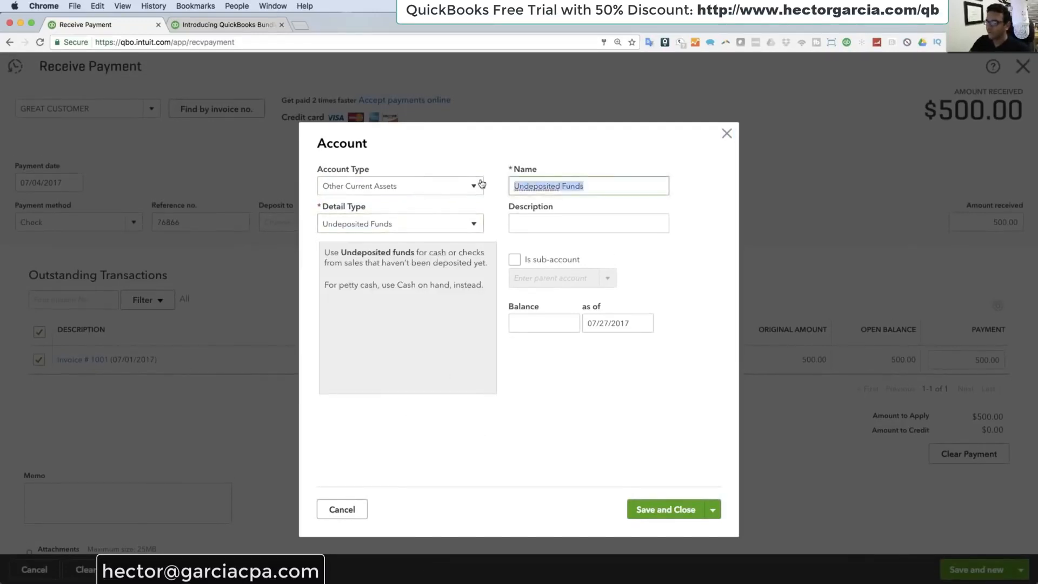
pyautogui.click(669, 517)
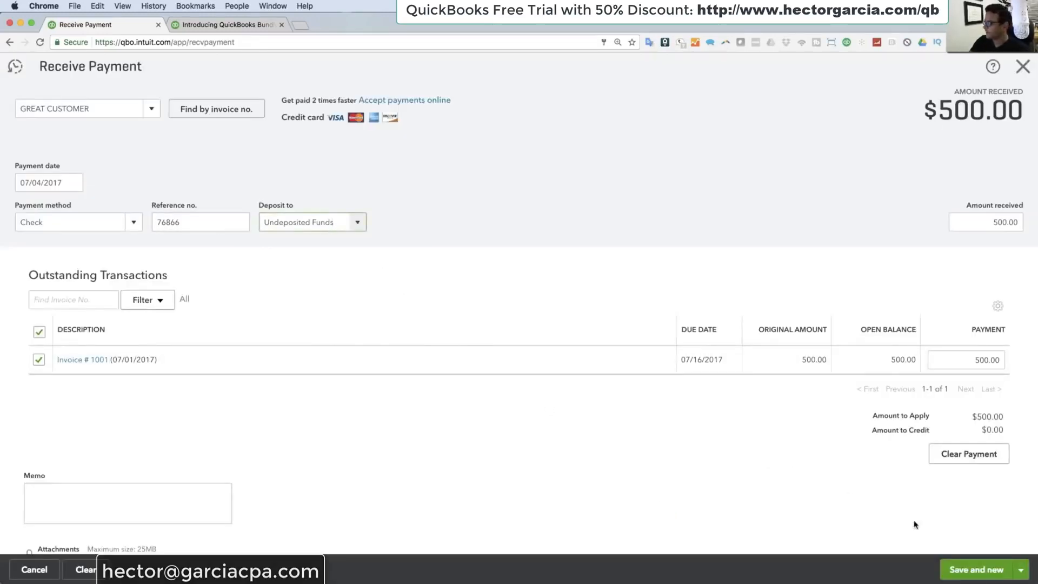
pyautogui.click(1021, 570)
pyautogui.click(968, 553)
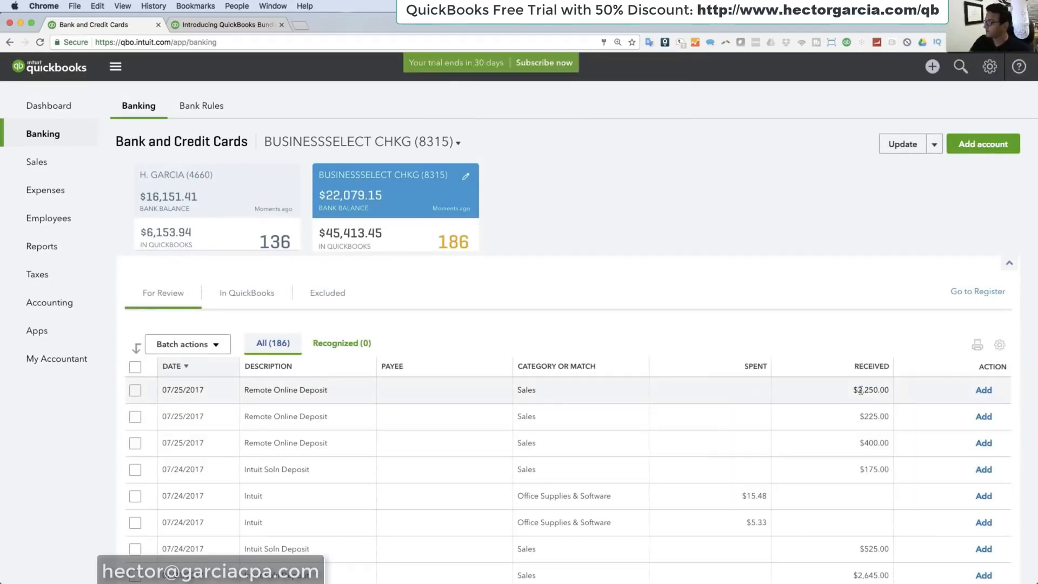
# Step: Start a new invoice and add a new customer named another customer to it
pyautogui.click(933, 66)
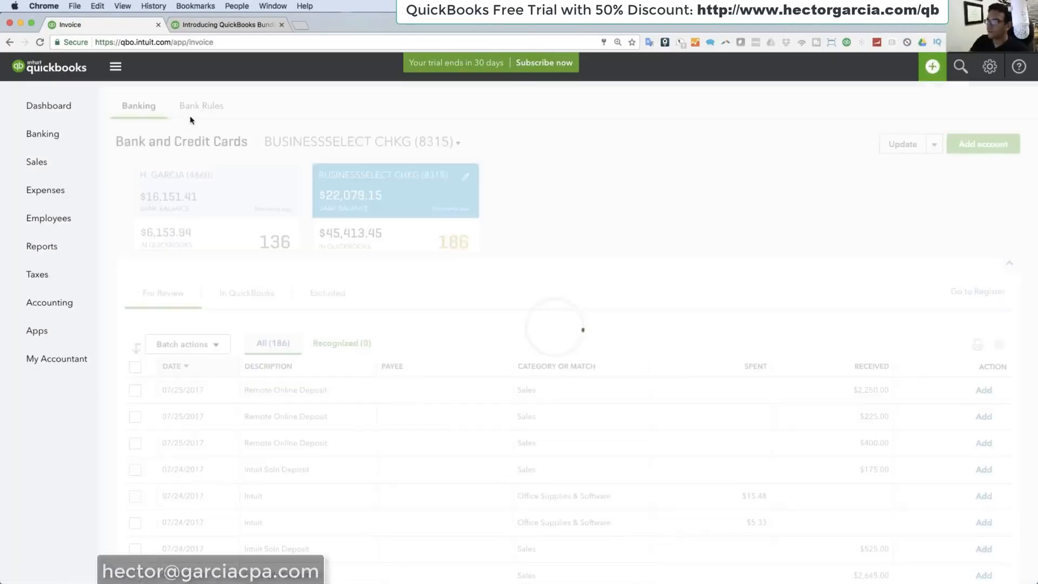
pyautogui.write('a')
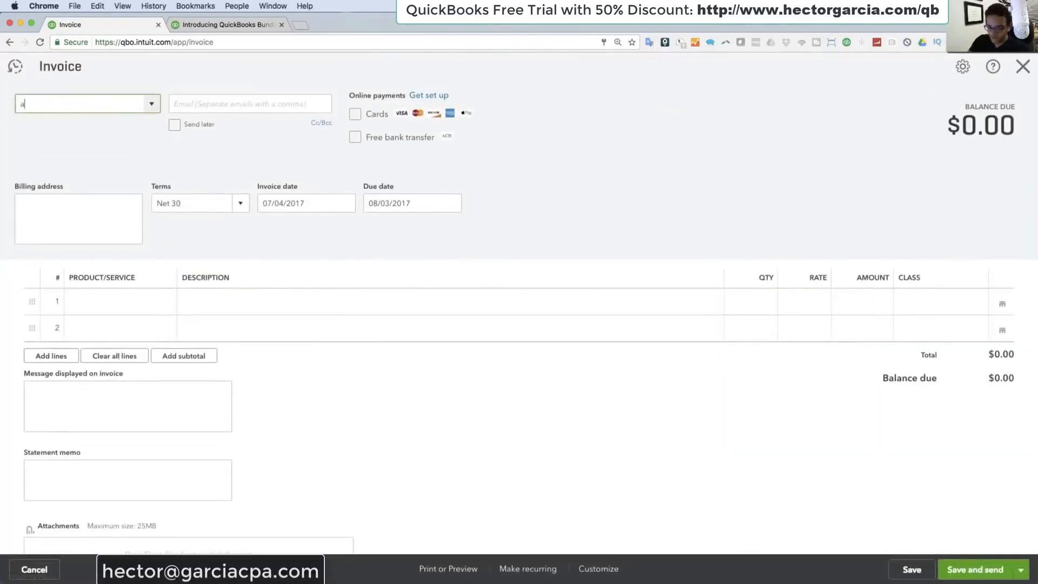
pyautogui.write('other c')
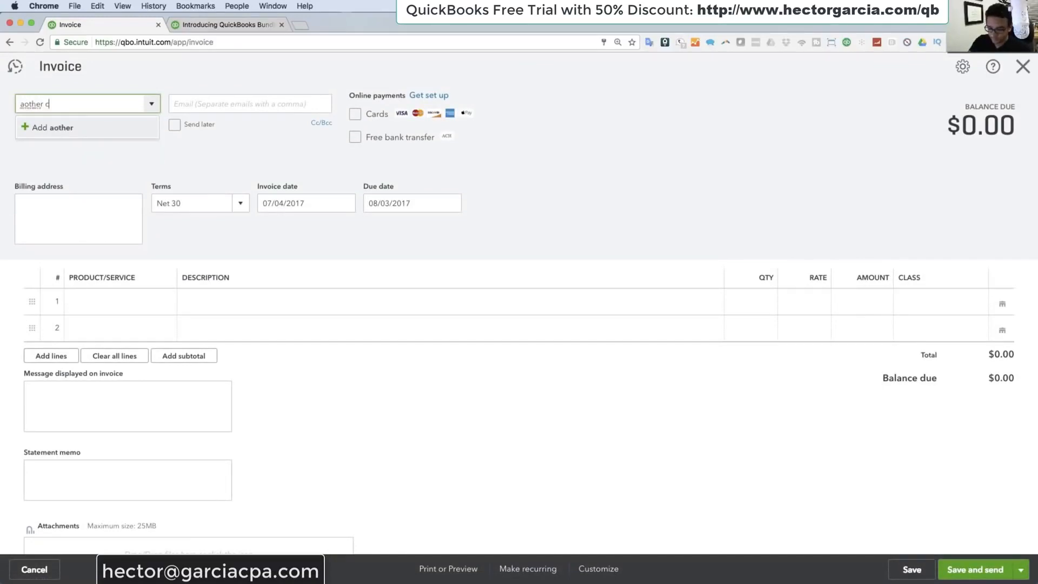
pyautogui.write('usrtomer')
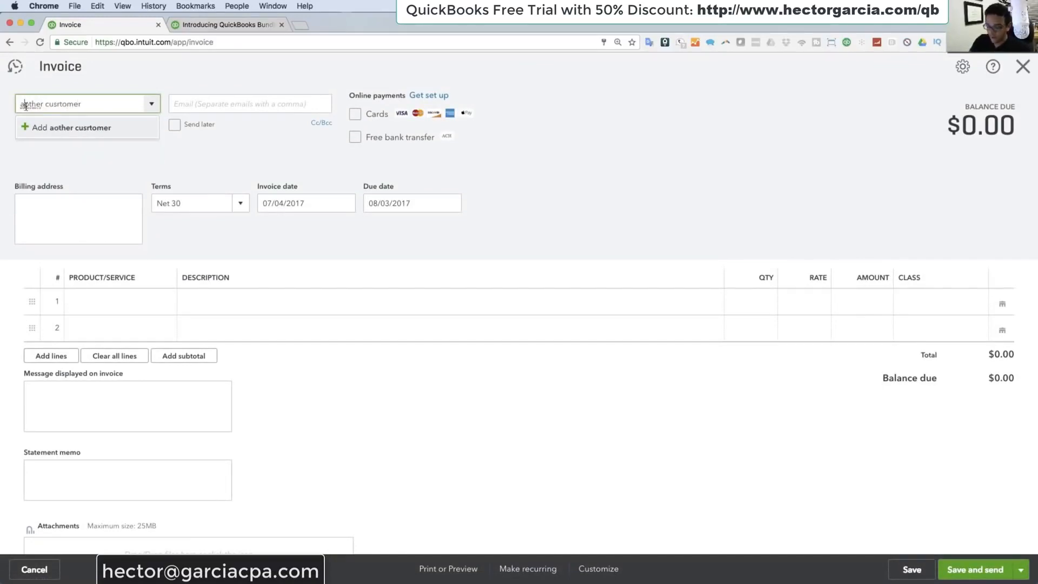
pyautogui.click(24, 104)
pyautogui.write('n')
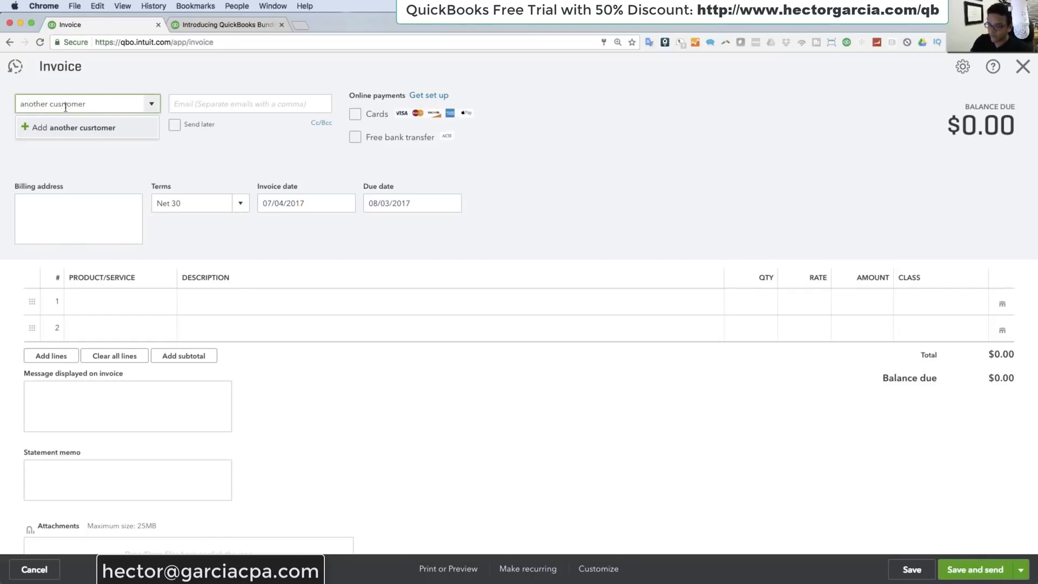
pyautogui.click(68, 128)
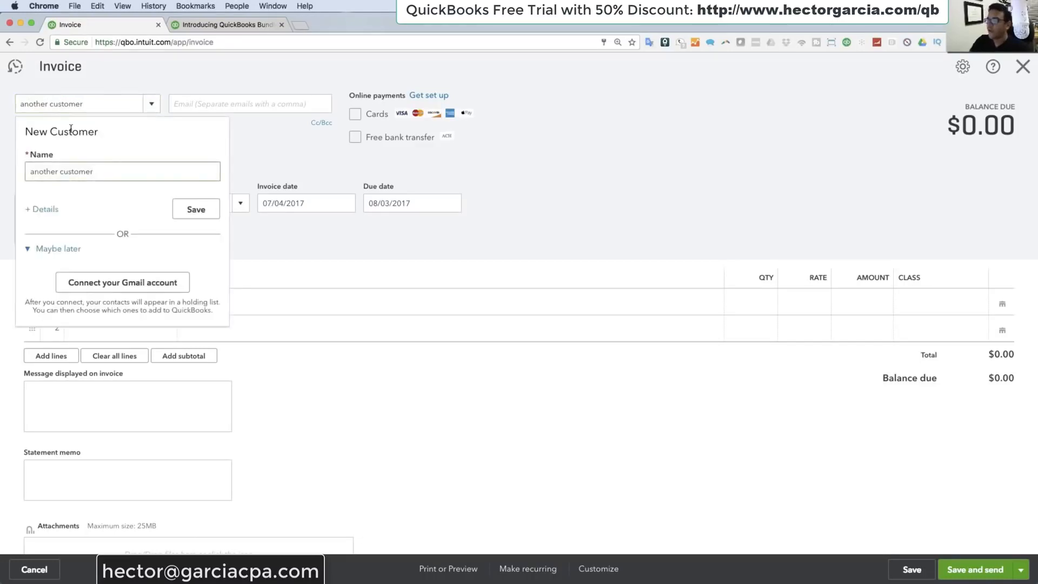
pyautogui.click(192, 213)
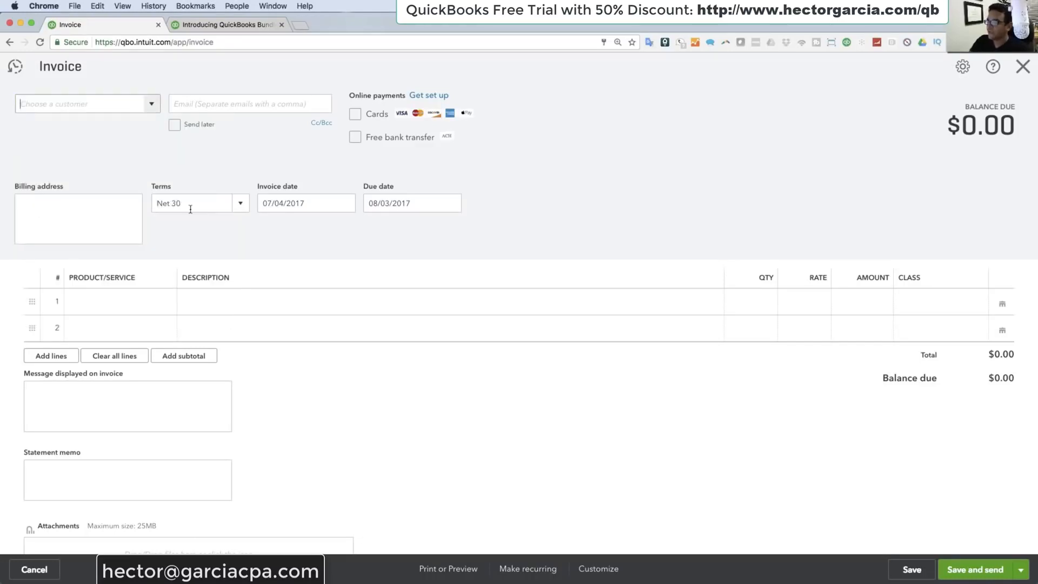
# Step: Date the invoice 07/06/2017 and add a Sales line with a rate of 1,750
pyautogui.click(342, 209)
pyautogui.click(343, 293)
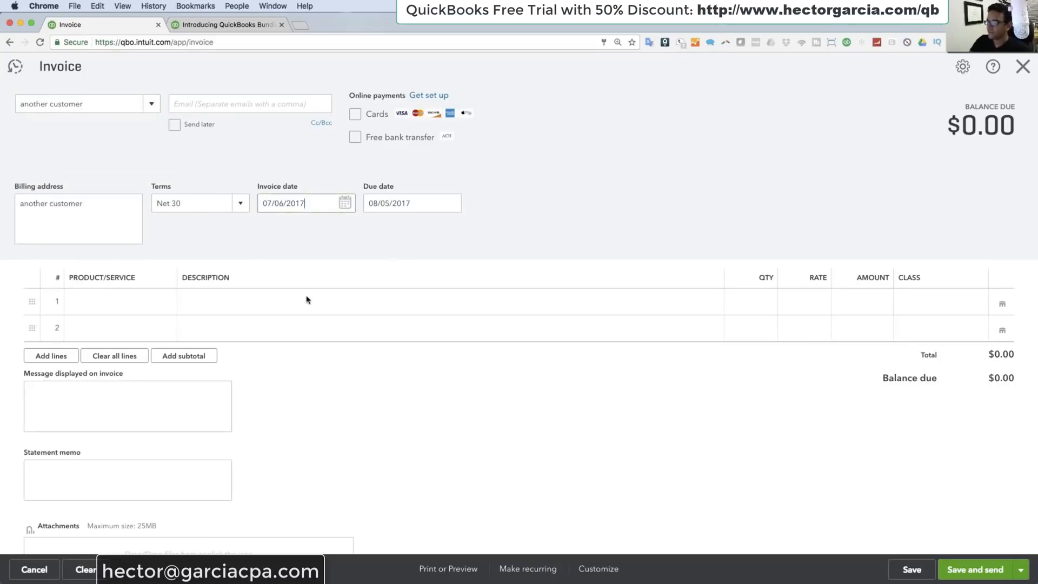
pyautogui.click(125, 303)
pyautogui.click(166, 303)
pyautogui.click(96, 369)
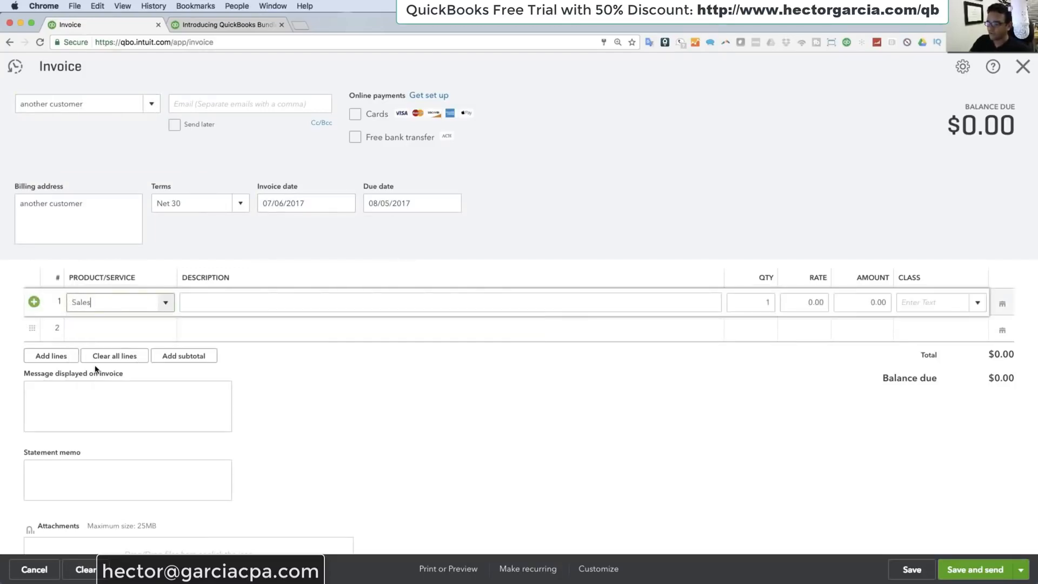
pyautogui.click(808, 303)
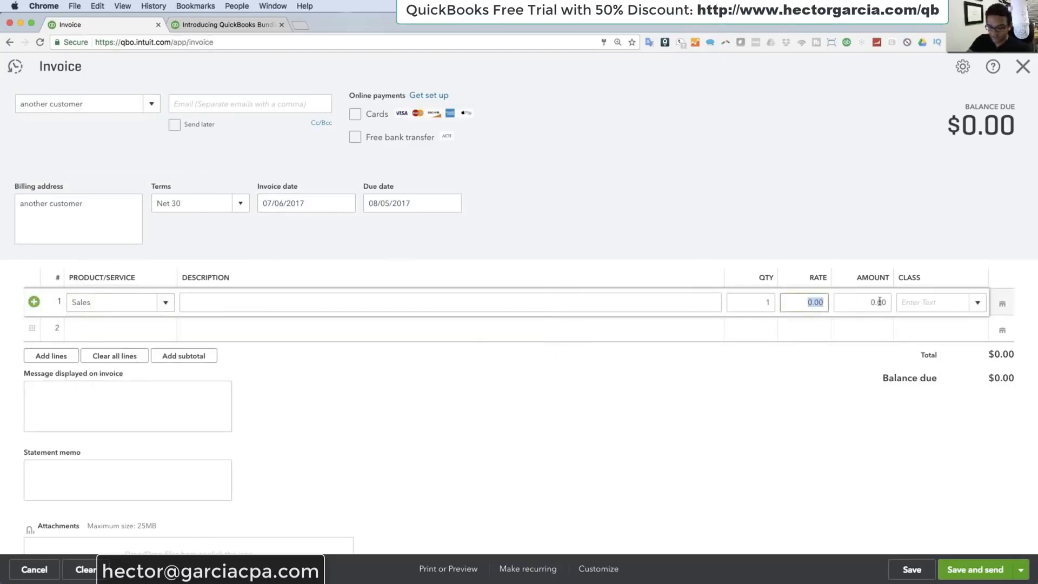
pyautogui.write('1750')
pyautogui.press('Tab')
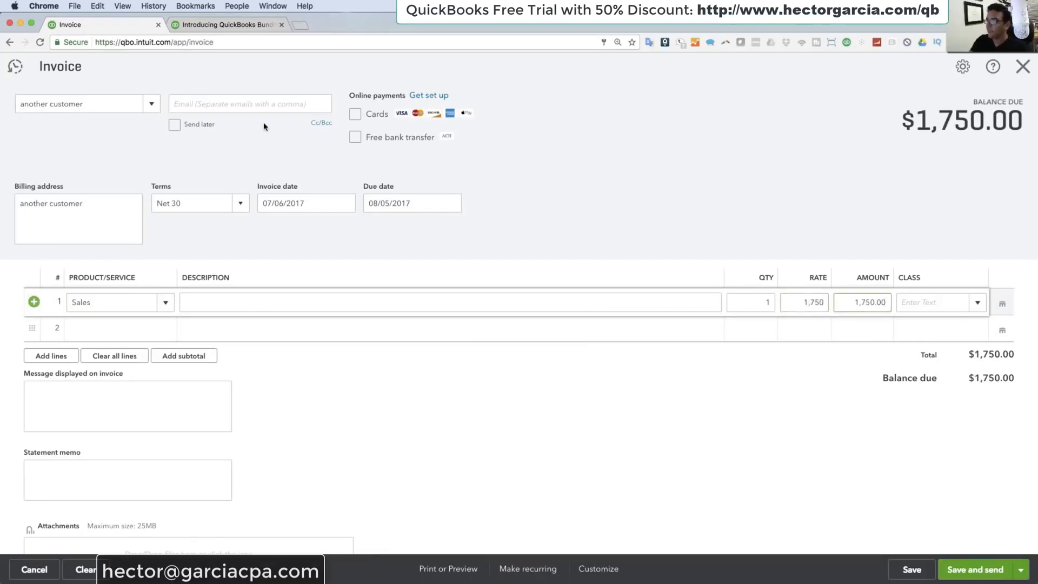
# Step: Save and close the invoice for another customer
pyautogui.click(219, 98)
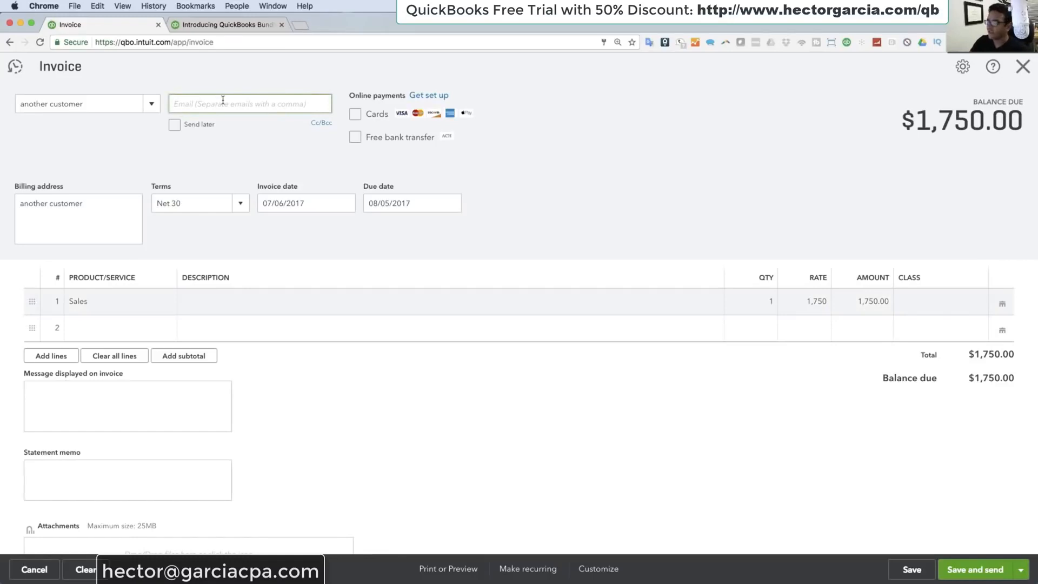
pyautogui.click(353, 115)
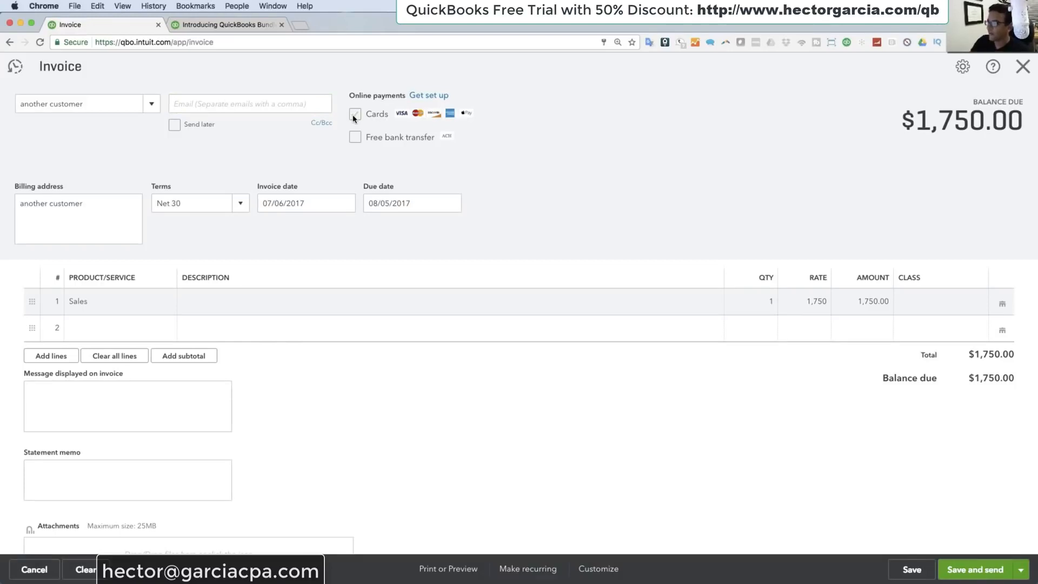
pyautogui.click(1020, 570)
pyautogui.click(954, 533)
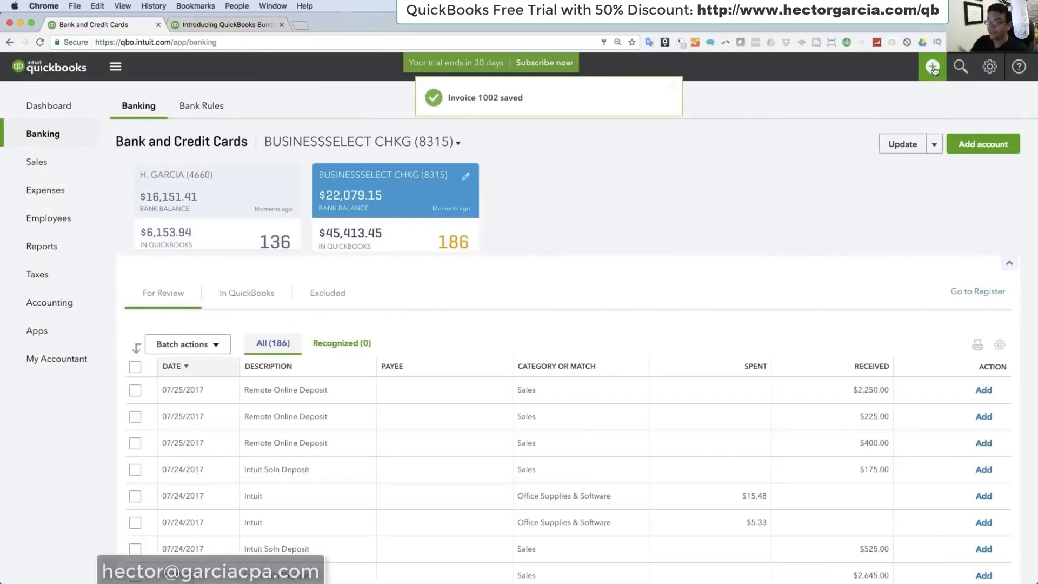
# Step: Start a Receive Payment transaction for another customer with Cash as the payment method
pyautogui.click(934, 69)
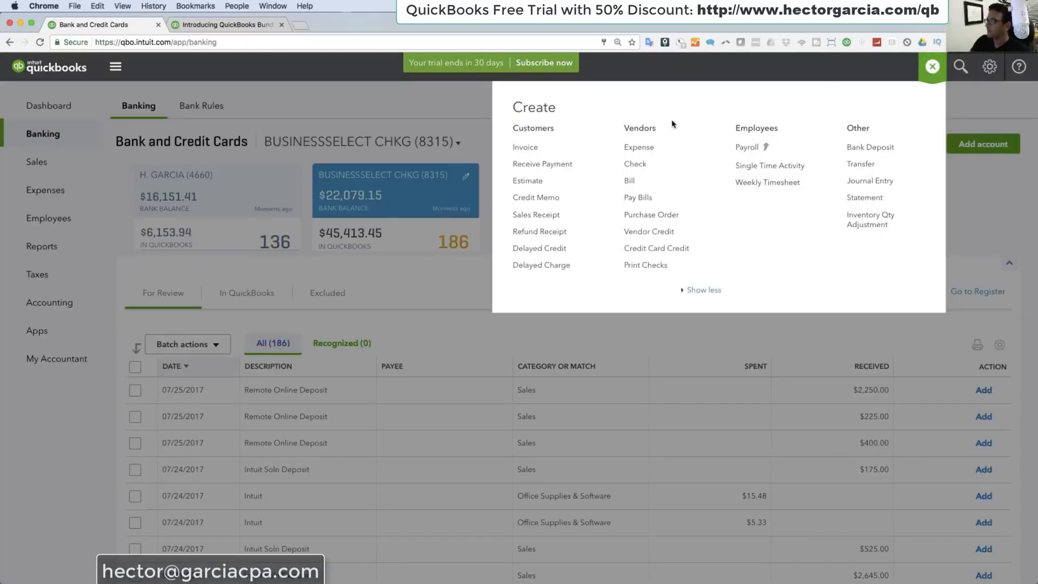
pyautogui.click(547, 168)
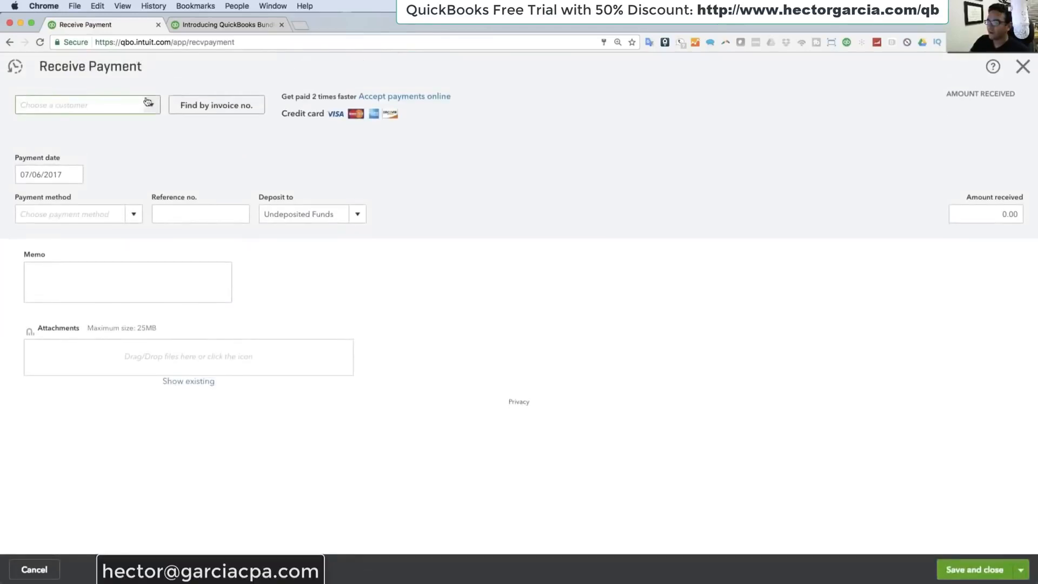
pyautogui.click(154, 104)
pyautogui.click(67, 151)
pyautogui.click(133, 215)
pyautogui.click(48, 257)
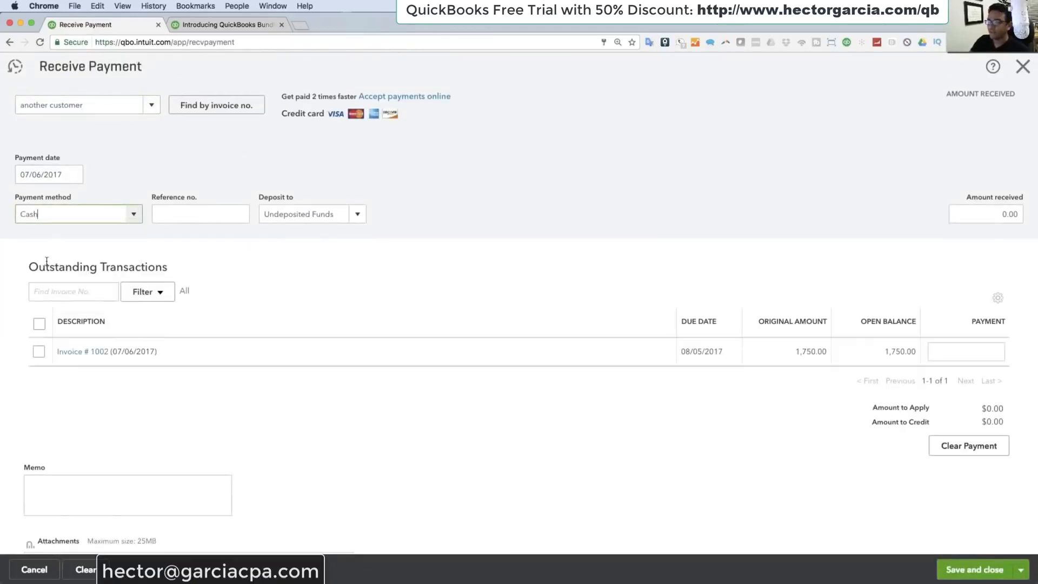
# Step: Apply the cash payment to Invoice # 1002, then save and close it
pyautogui.click(179, 209)
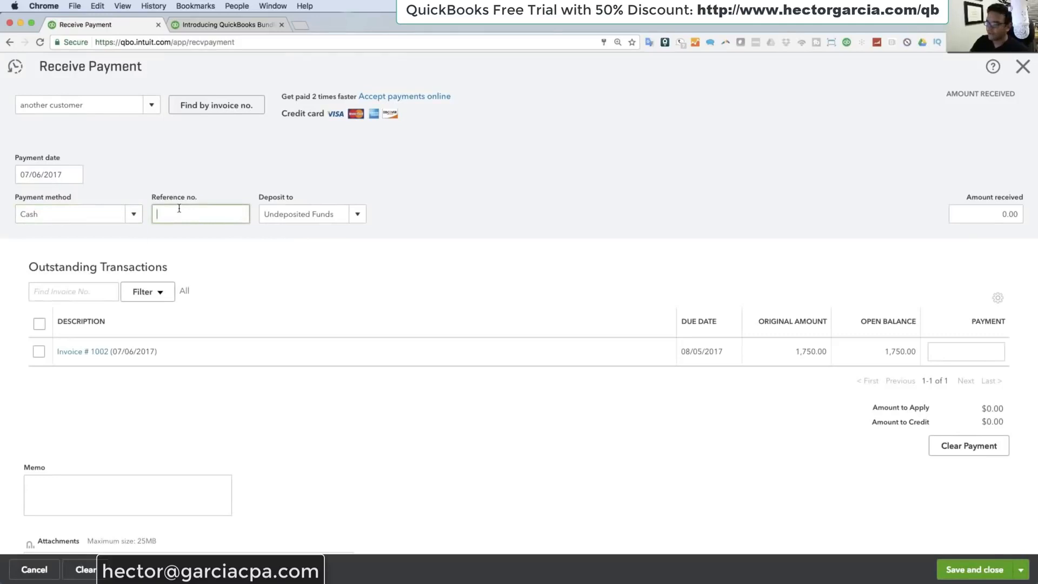
pyautogui.click(38, 351)
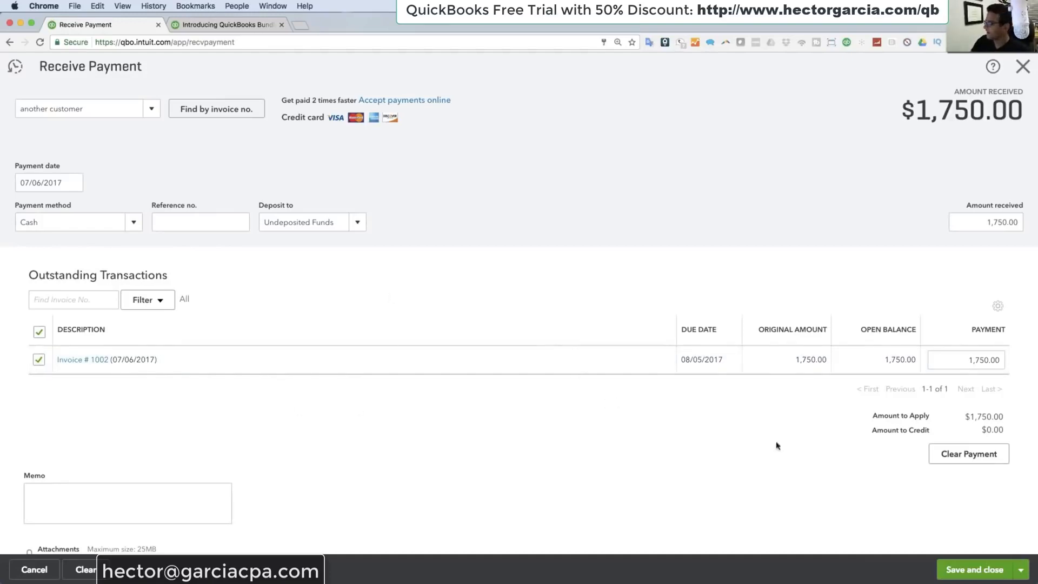
pyautogui.click(975, 570)
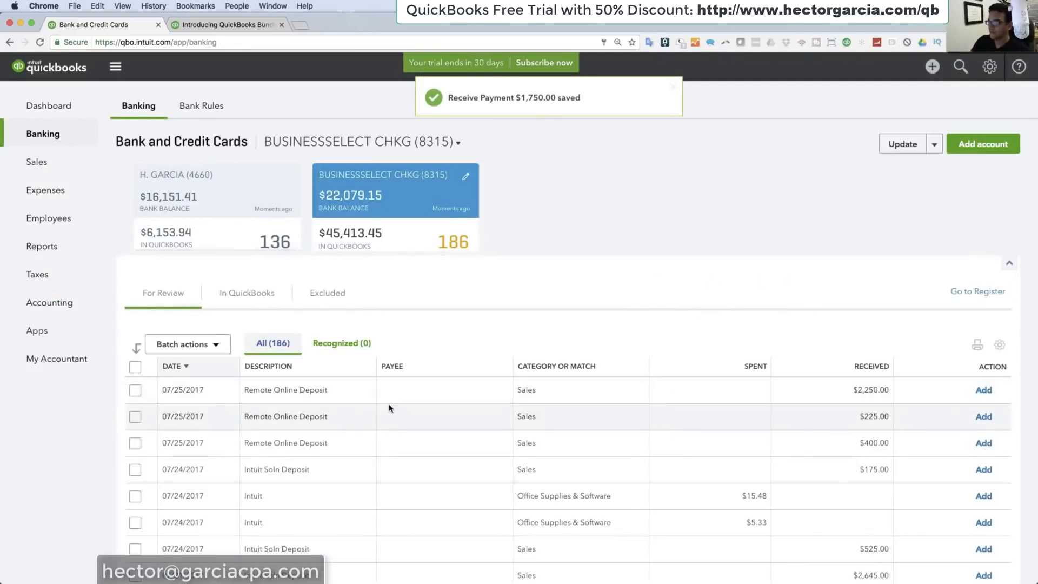
# Step: Match the 07/25/2017 Remote Online Deposit of $2,250.00 to the another customer and GREAT CUSTOMER payments and save the match
pyautogui.click(326, 388)
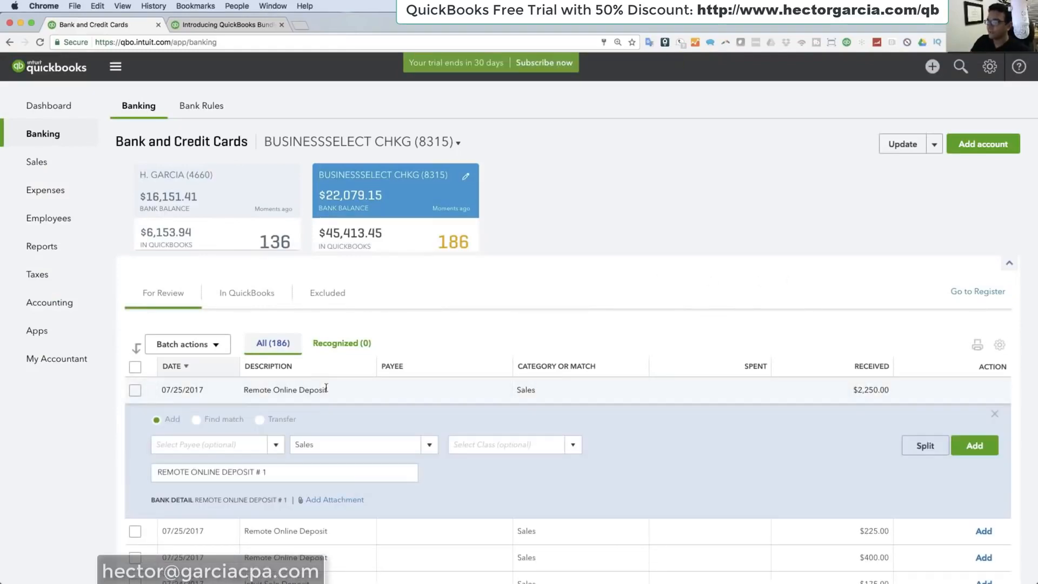
pyautogui.click(196, 419)
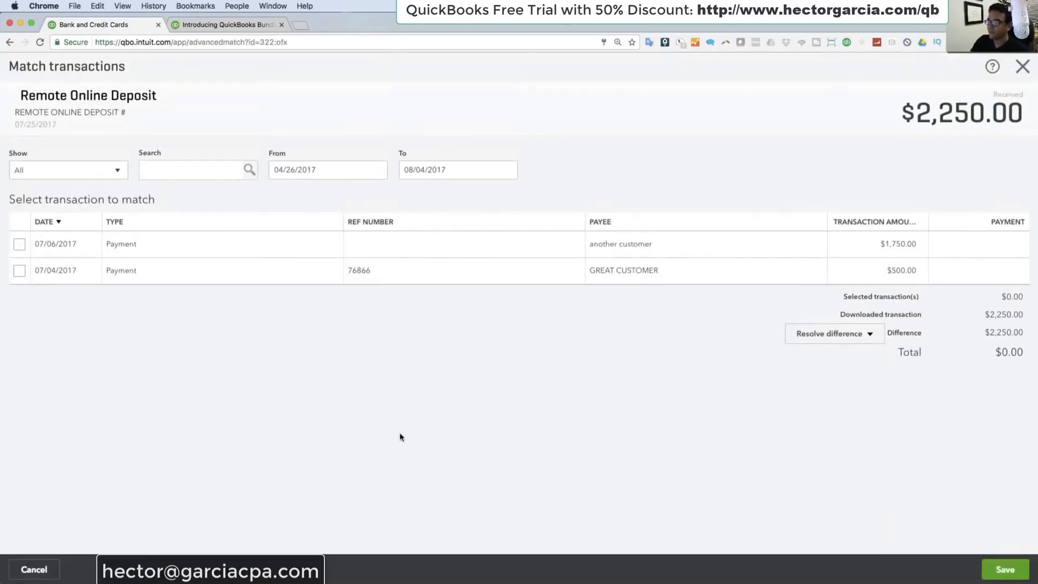
pyautogui.click(19, 243)
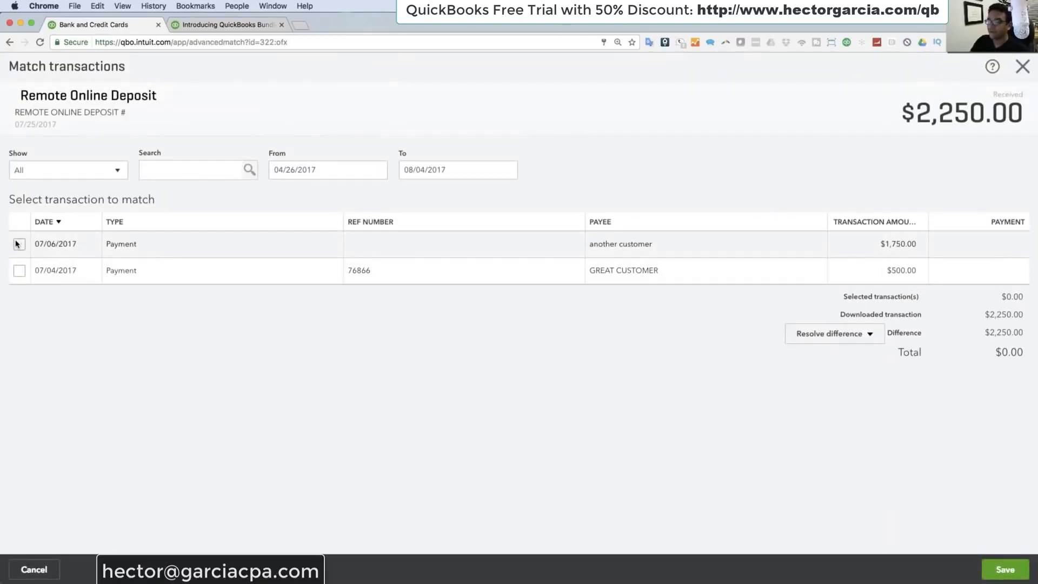
pyautogui.click(20, 270)
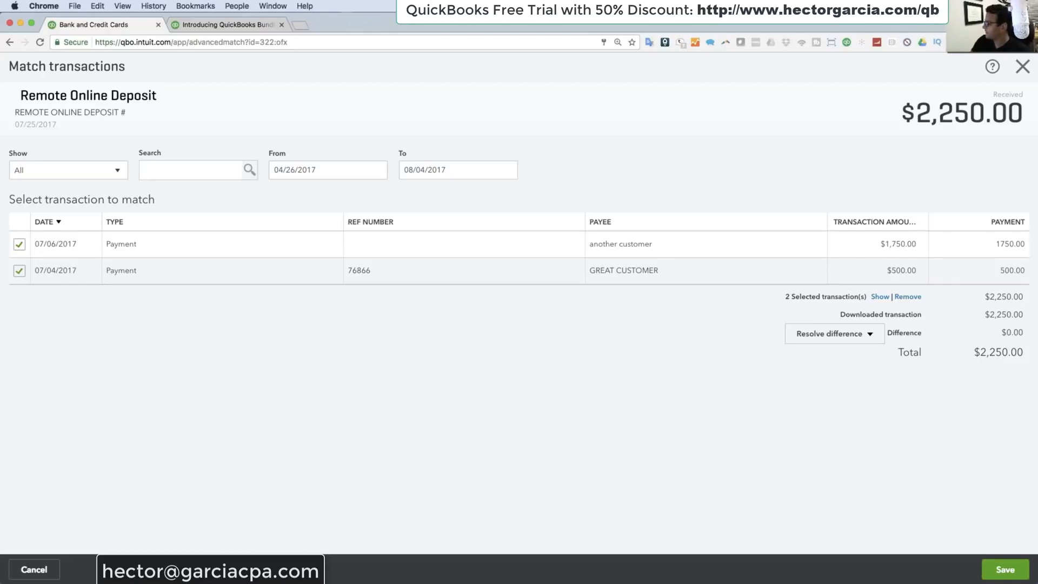
pyautogui.click(1004, 569)
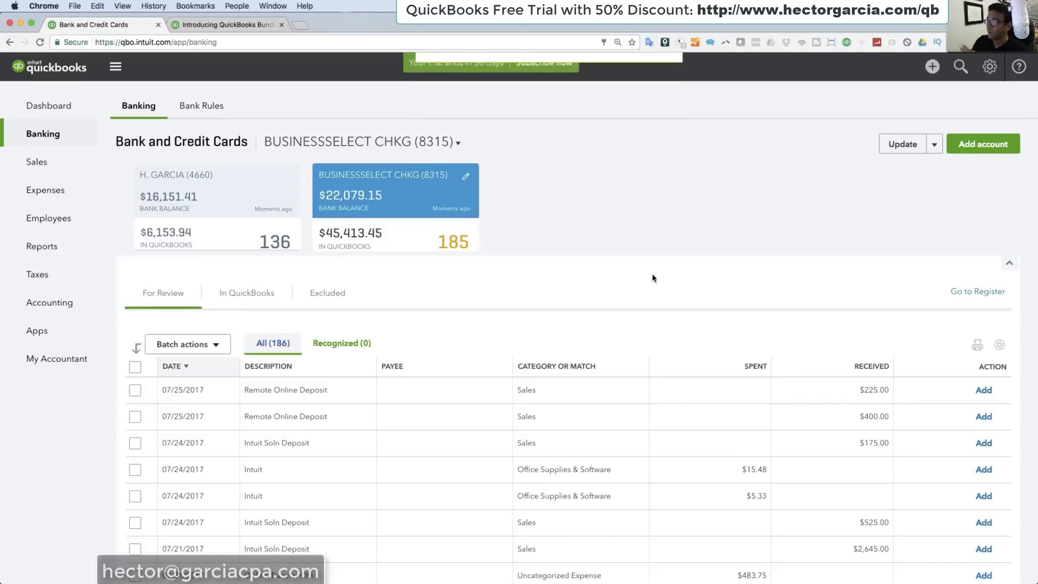
pyautogui.scroll(-2, 450, 307)
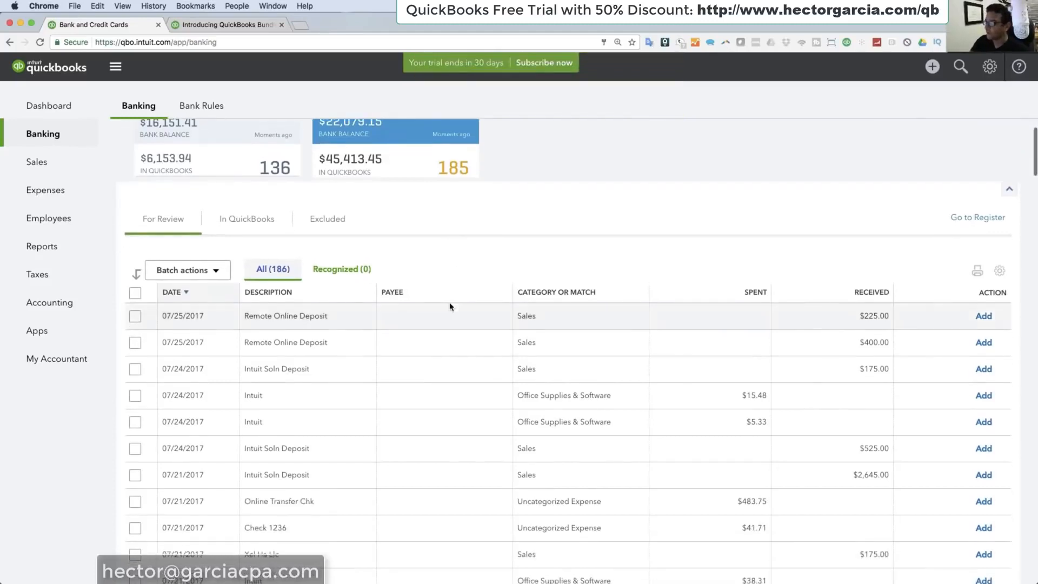
pyautogui.scroll(2, 450, 306)
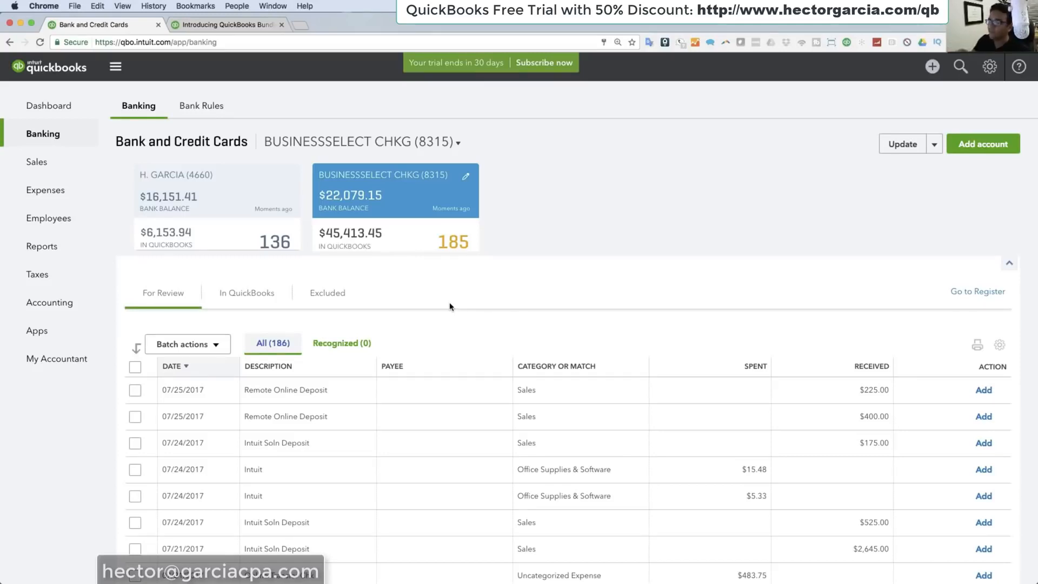
# Step: Review the sales transactions list and check the payment and deposit status details of invoice 1001
pyautogui.click(46, 171)
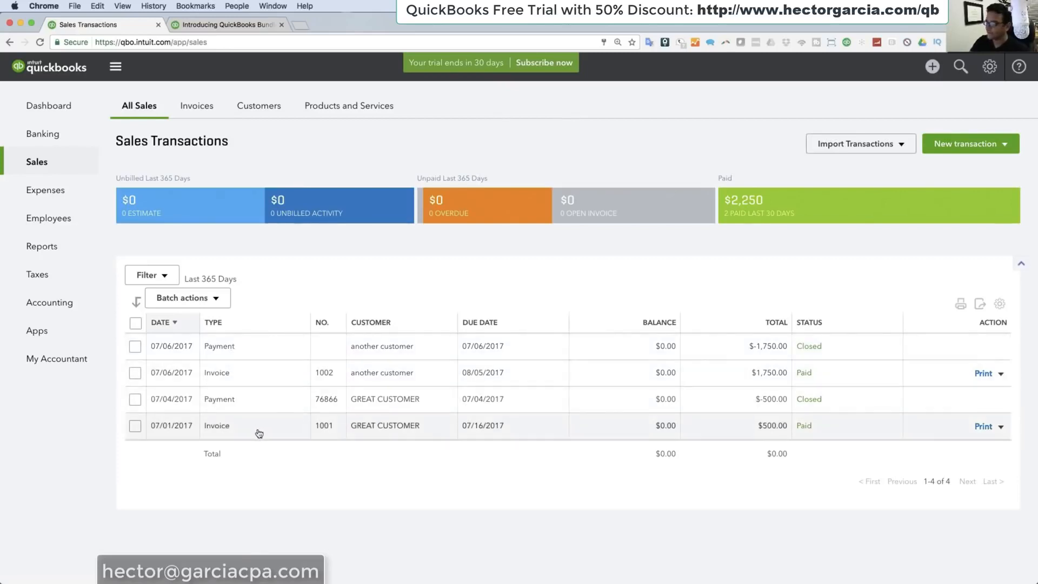
pyautogui.click(196, 112)
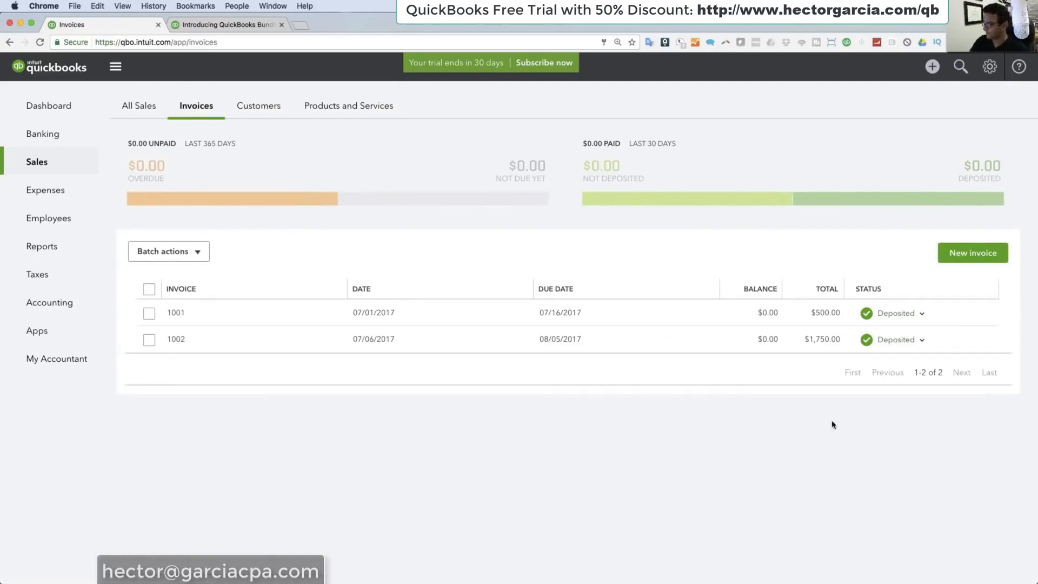
pyautogui.click(922, 314)
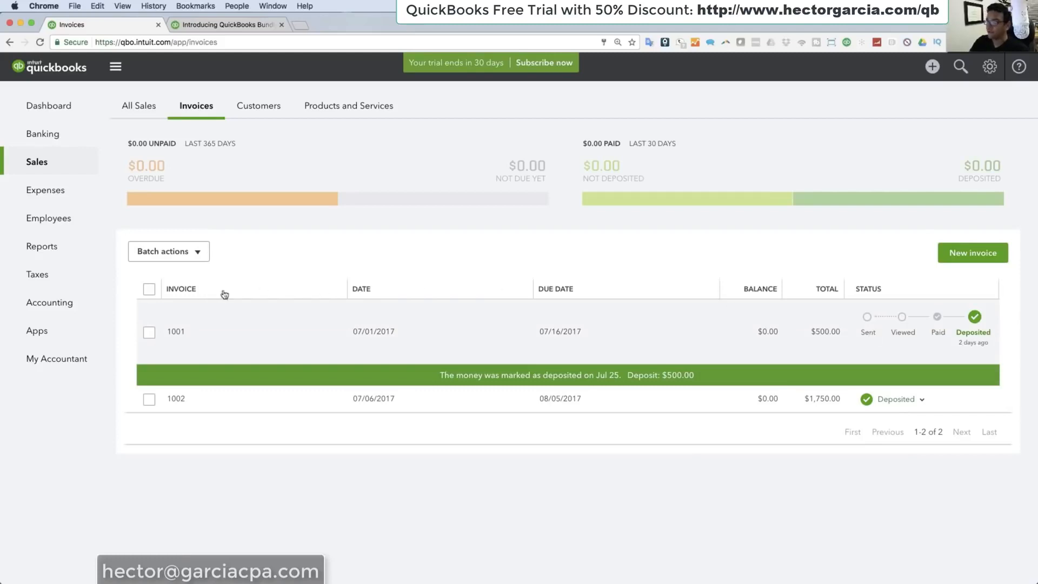
pyautogui.click(270, 289)
# Step: Review the transaction list and customer information of another customer, closing the record without changes
pyautogui.click(263, 97)
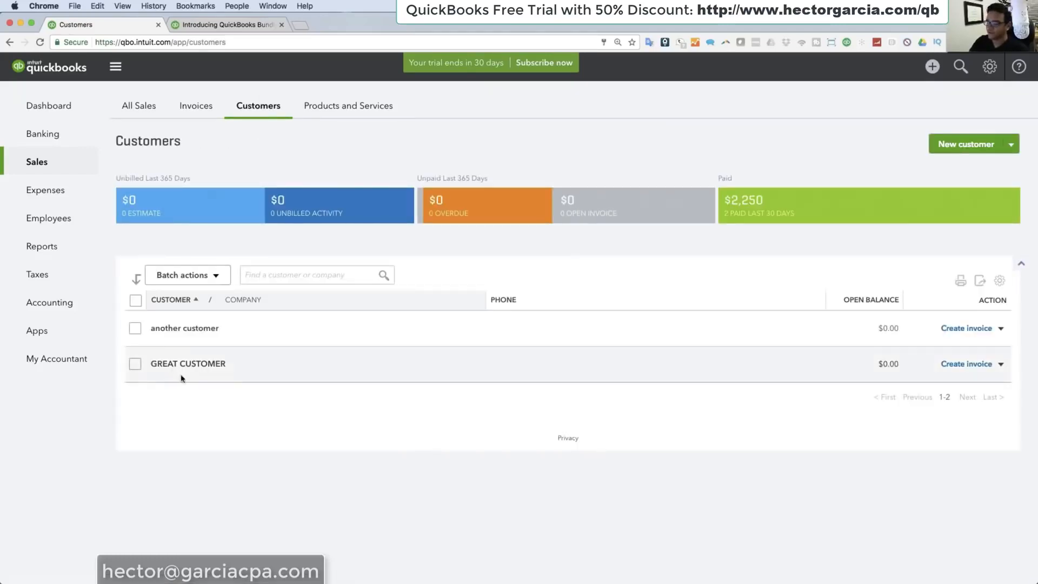
pyautogui.click(186, 329)
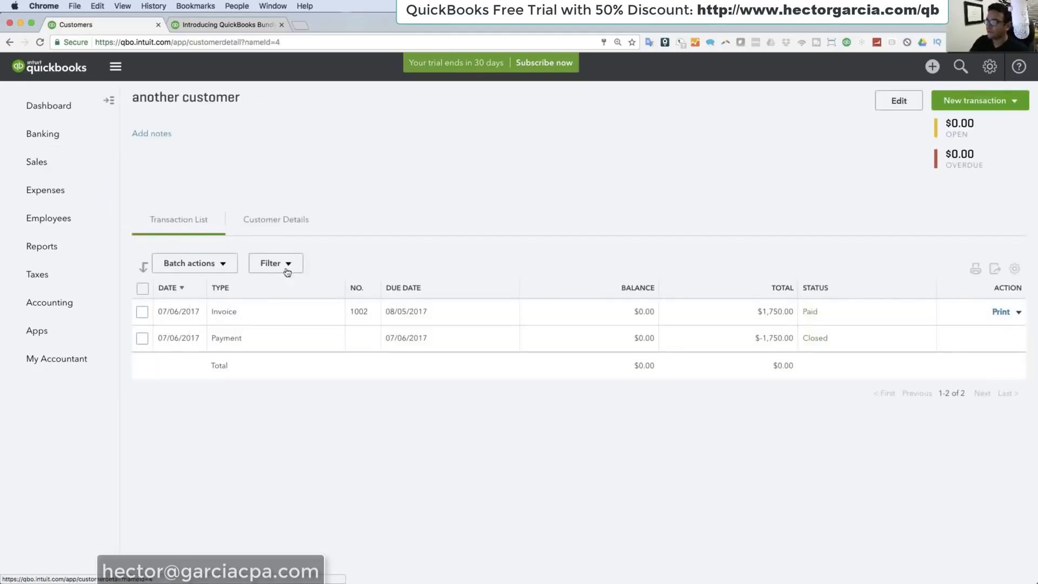
pyautogui.click(889, 104)
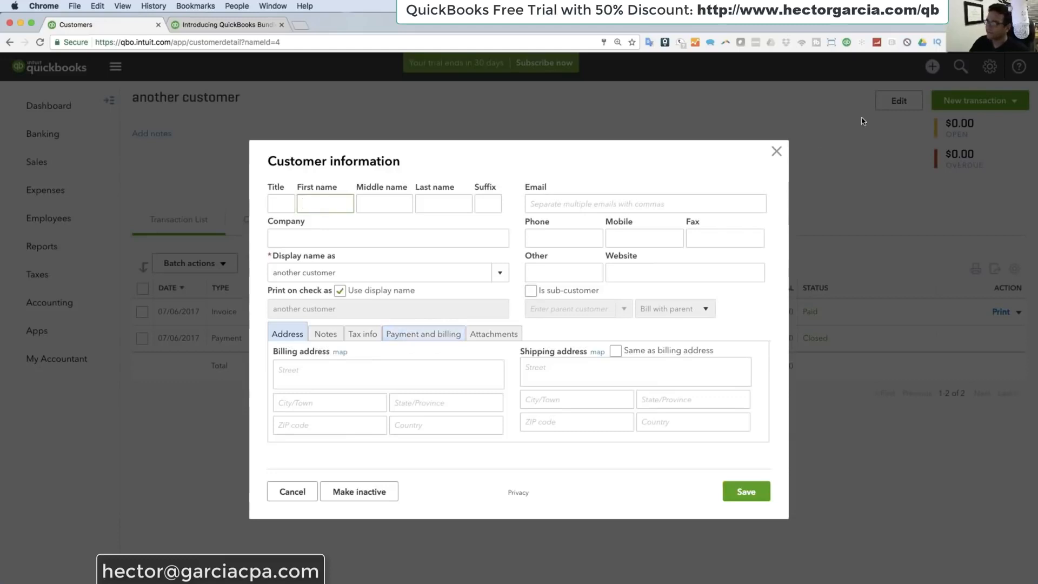
pyautogui.click(777, 152)
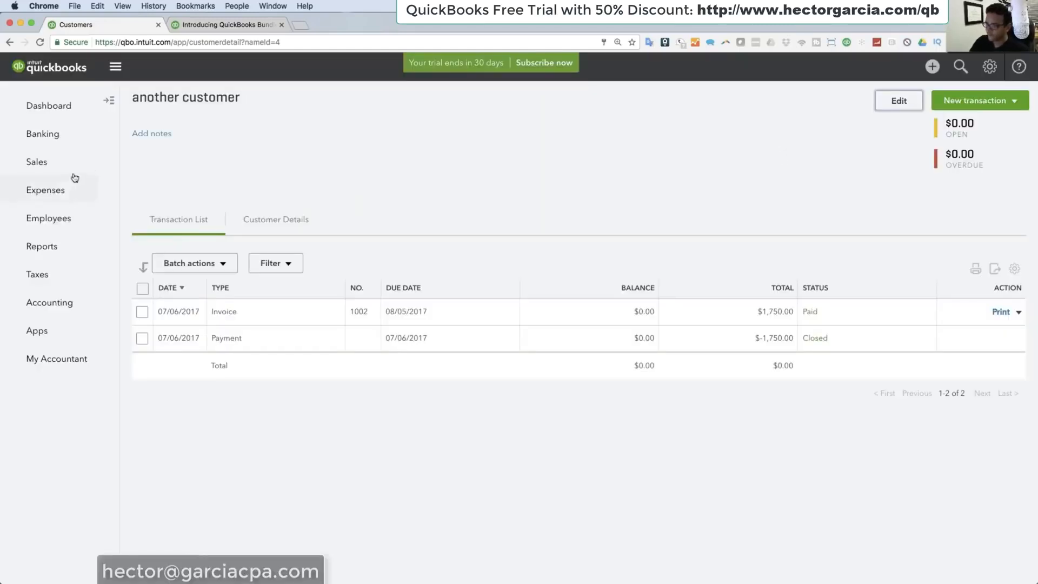
# Step: Start a new bill, add comcast as a new vendor and set its terms to Net 30
pyautogui.click(62, 190)
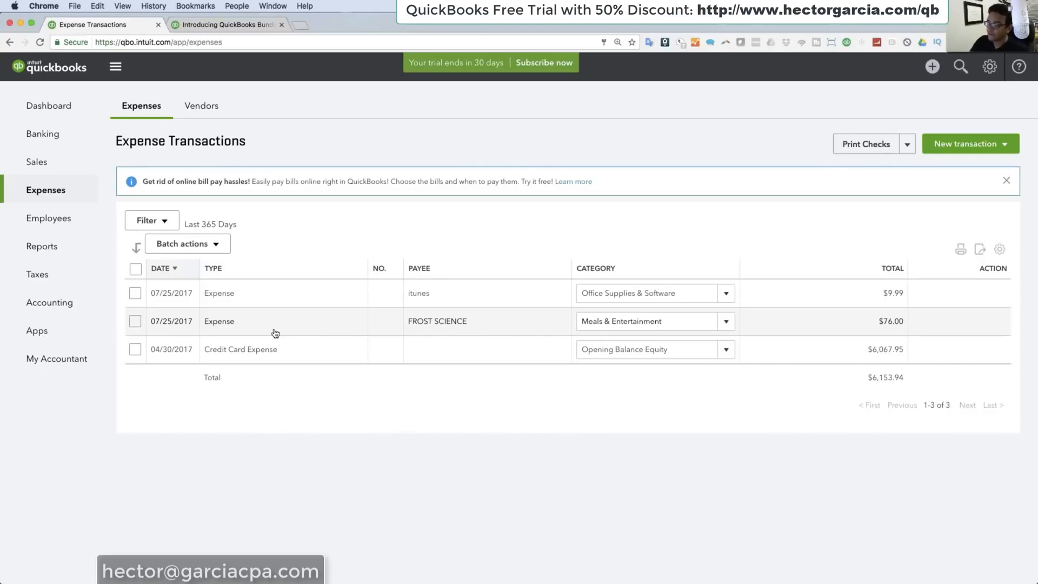
pyautogui.click(931, 67)
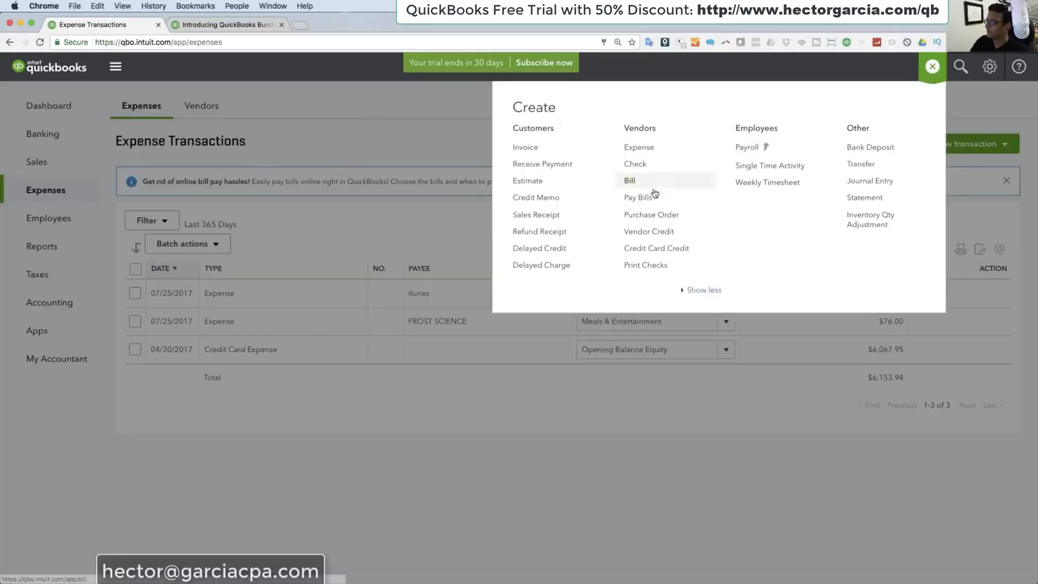
pyautogui.click(632, 182)
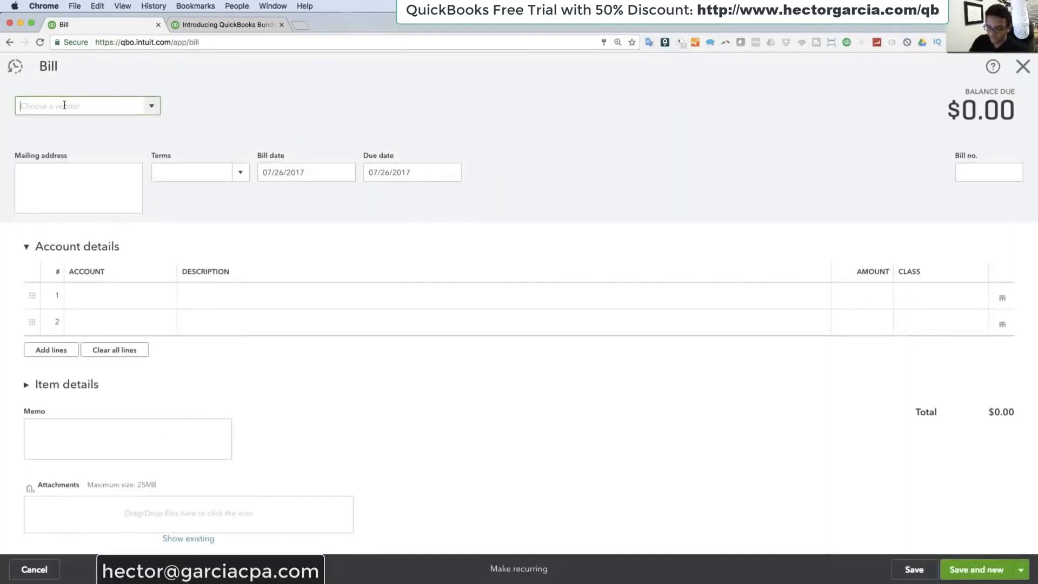
pyautogui.write('com')
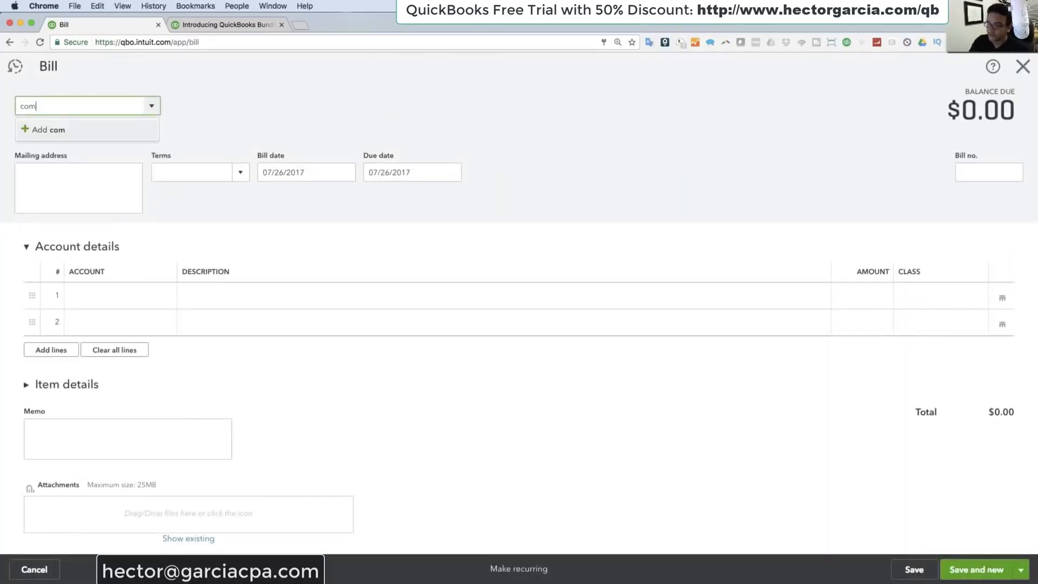
pyautogui.write('cast')
pyautogui.click(65, 130)
pyautogui.click(197, 211)
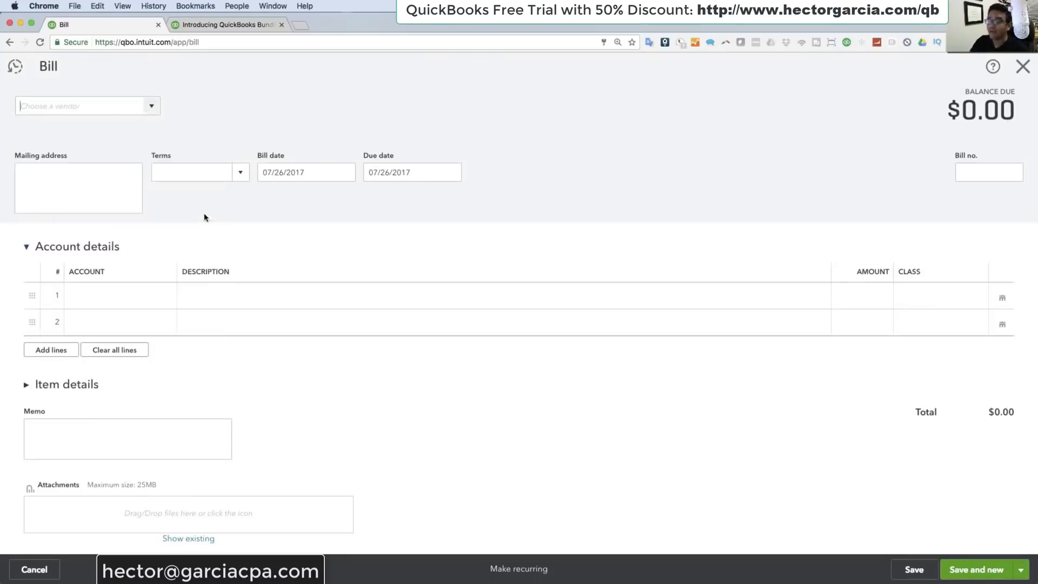
pyautogui.click(250, 180)
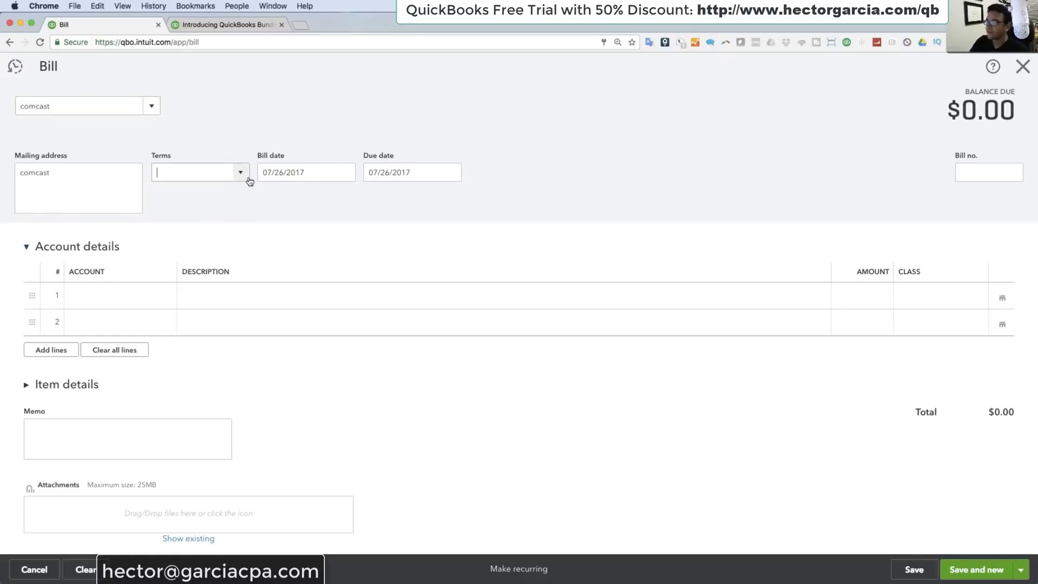
pyautogui.click(188, 260)
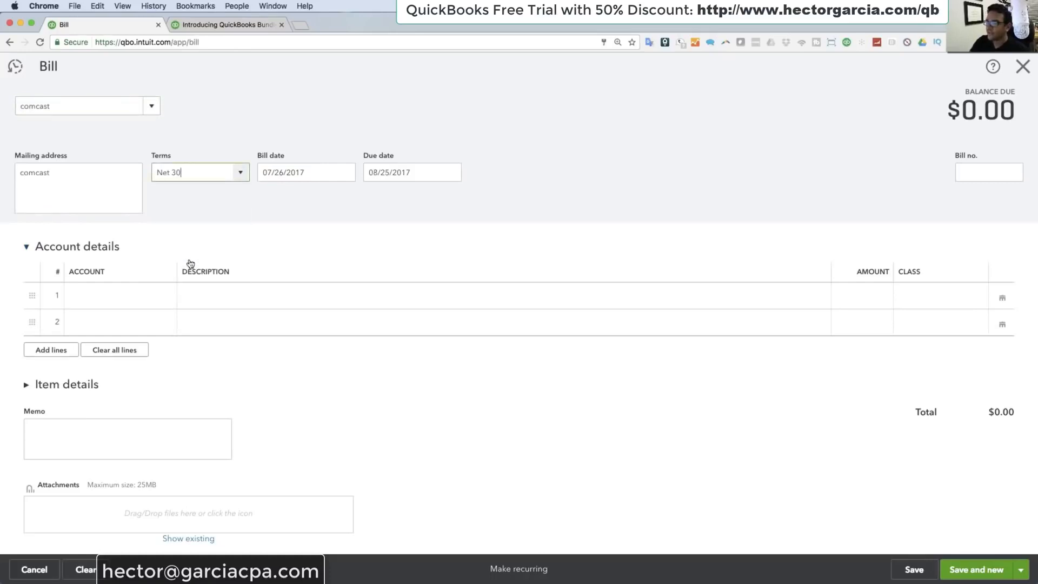
# Step: Enter a first bill line with the Utilities account and an amount of 219
pyautogui.click(136, 297)
pyautogui.write('utili')
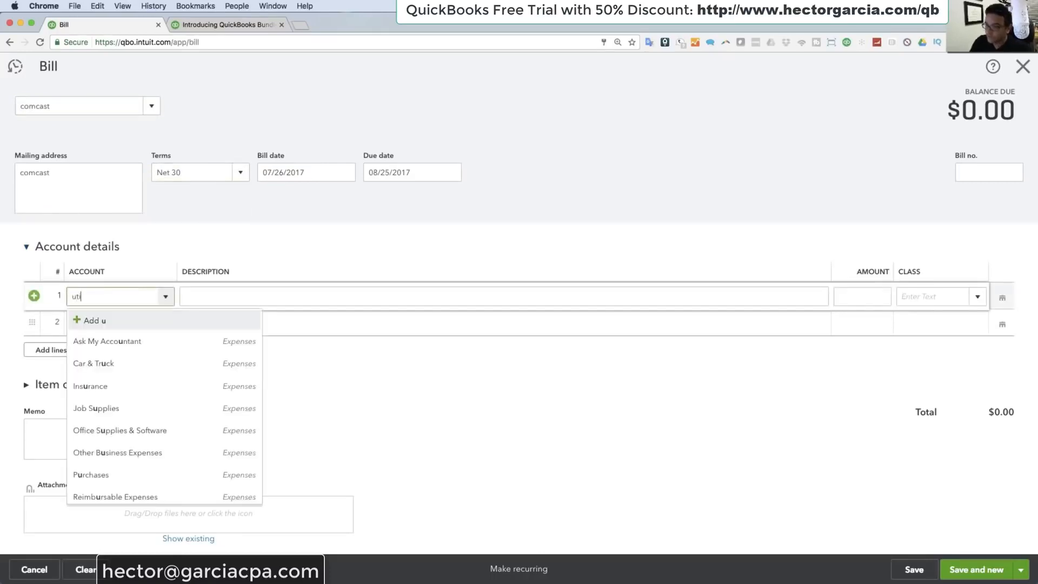
pyautogui.click(105, 341)
pyautogui.click(863, 296)
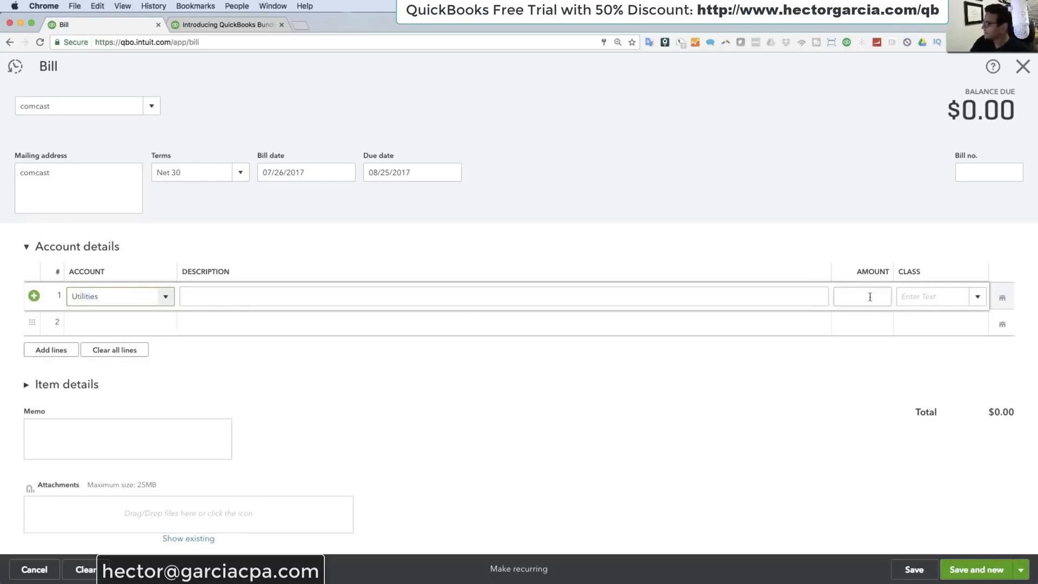
pyautogui.write('219')
pyautogui.press('Tab')
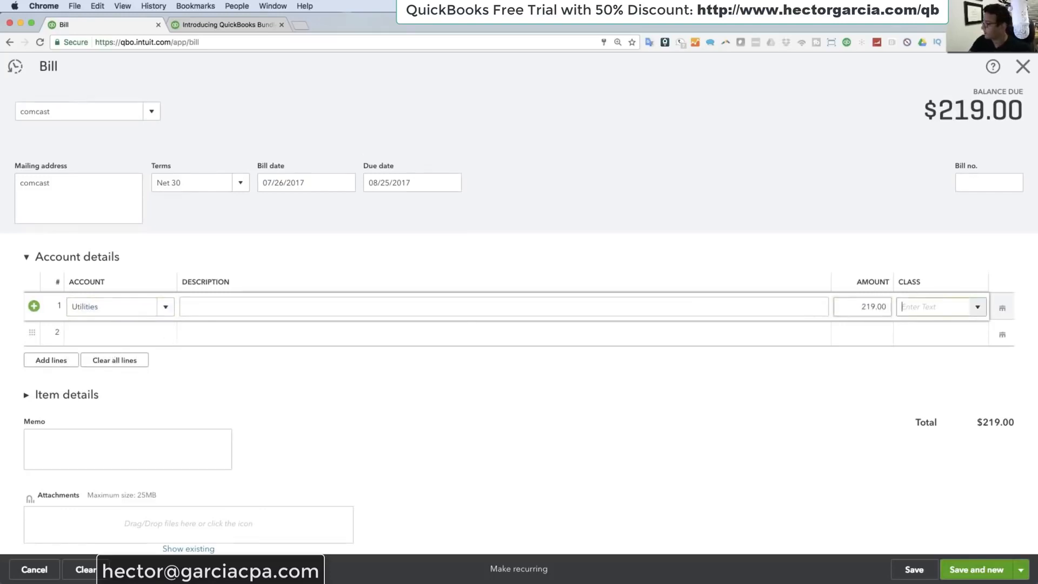
# Step: Set the comcast bill's date to 07/27/2017 and terms to Net 15, and save it to start a new bill
pyautogui.scroll(1, 434, 261)
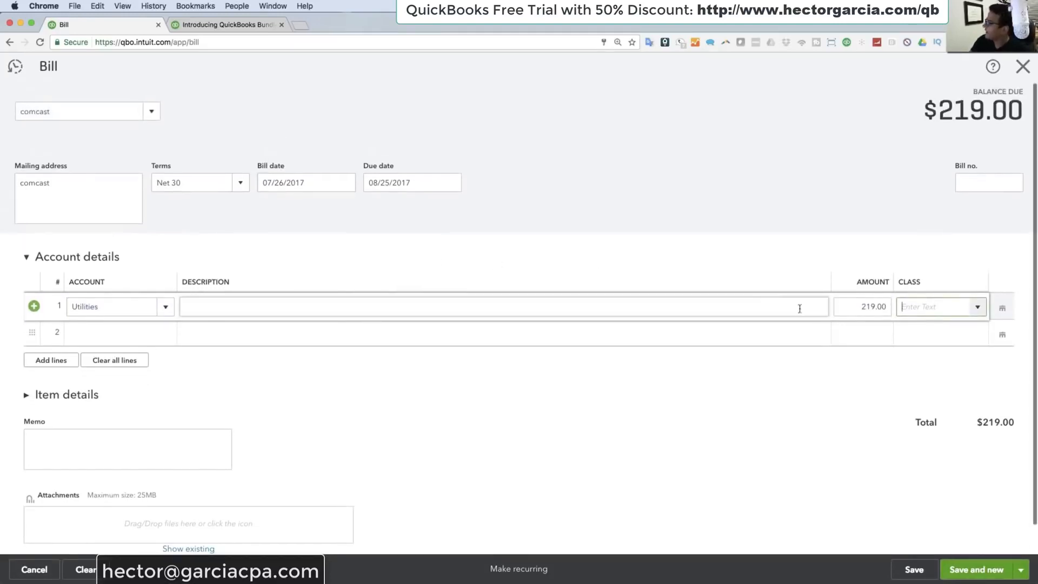
pyautogui.click(324, 183)
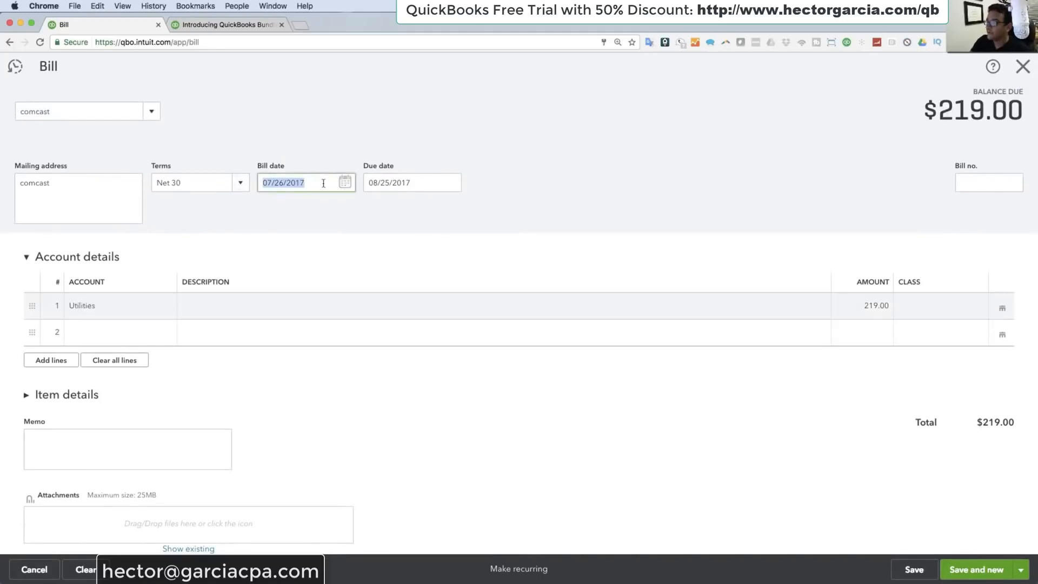
pyautogui.click(237, 185)
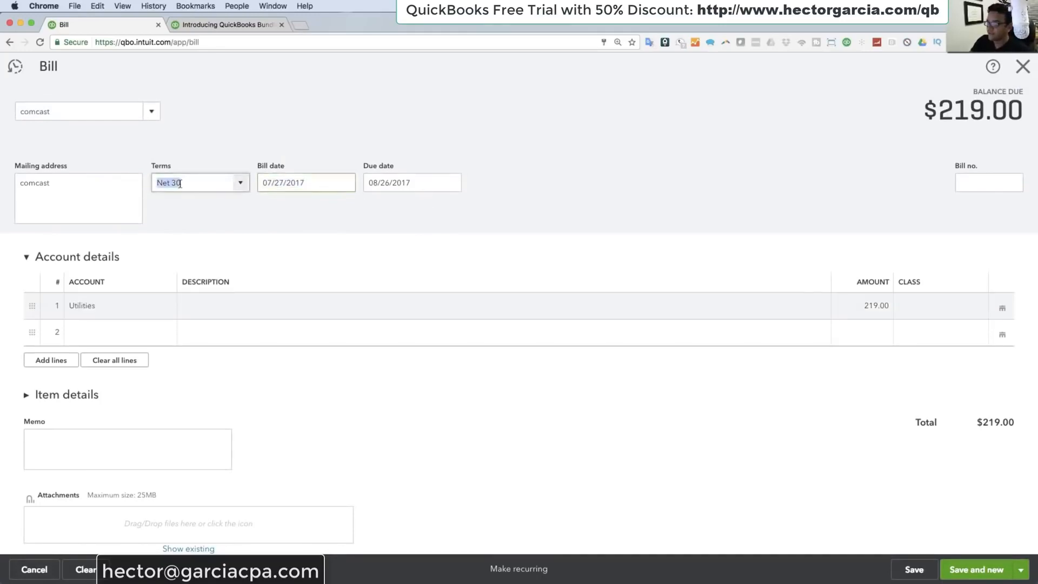
pyautogui.click(241, 182)
pyautogui.click(191, 251)
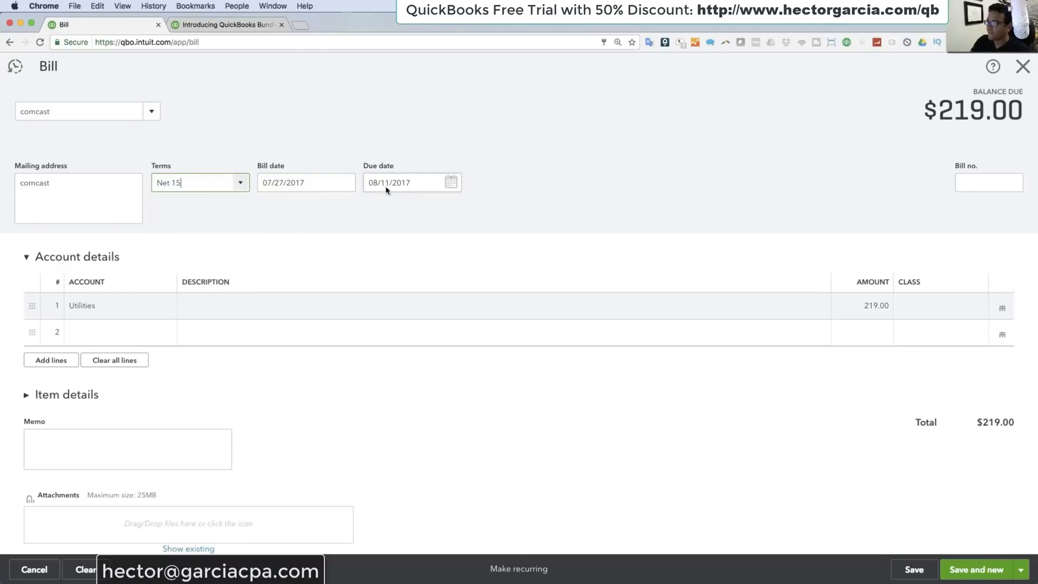
pyautogui.click(388, 185)
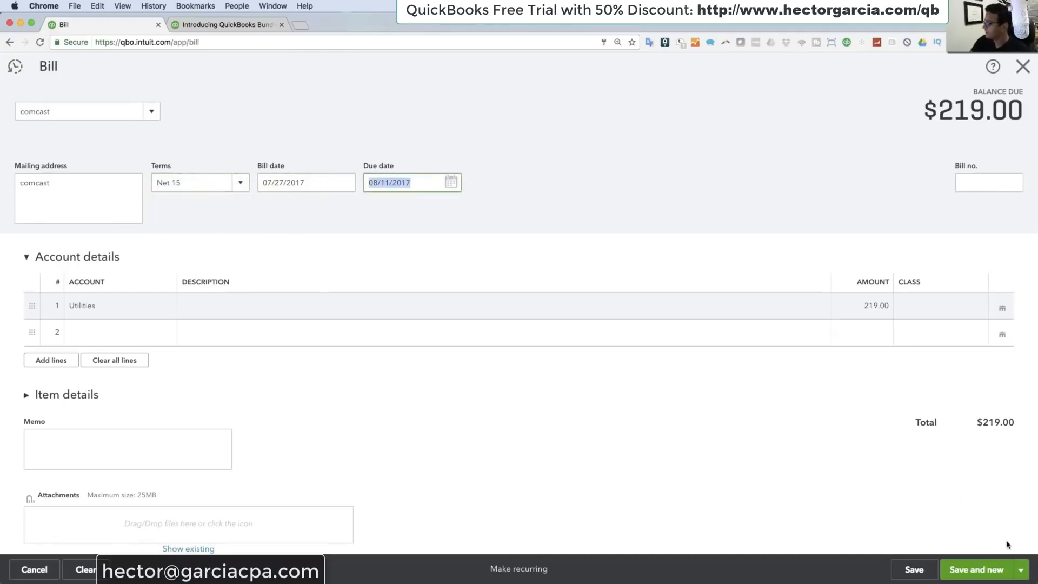
pyautogui.click(976, 569)
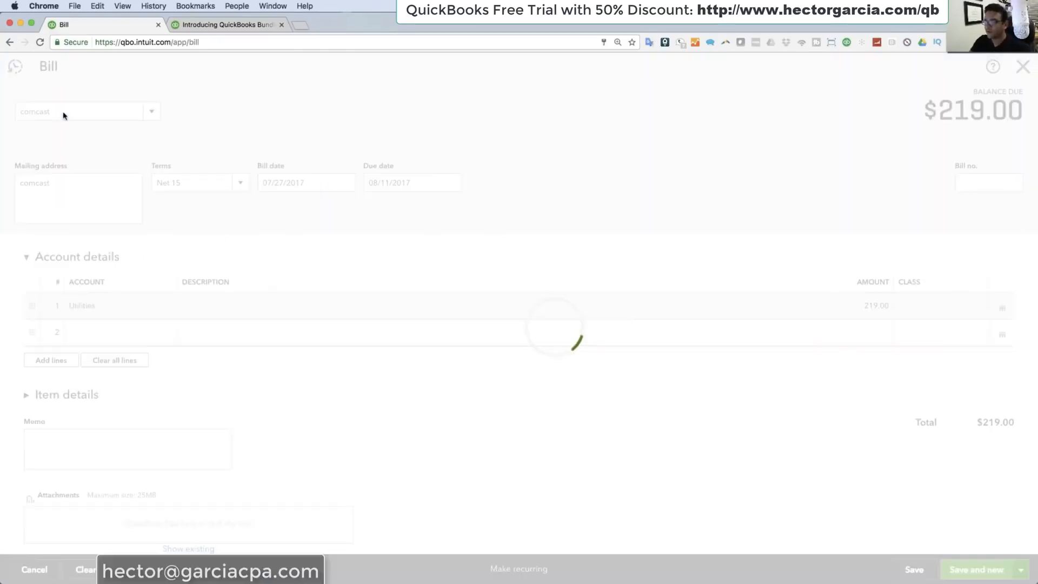
# Step: Add Landlord as a new vendor on the bill, with Due on receipt terms and bill date 08/01/2017
pyautogui.write('Land')
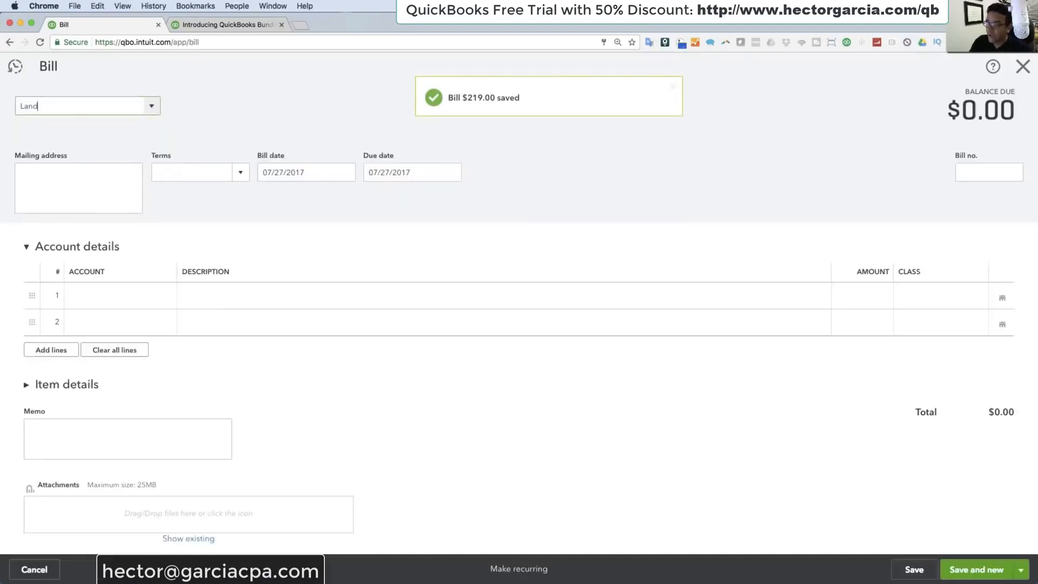
pyautogui.write('lord')
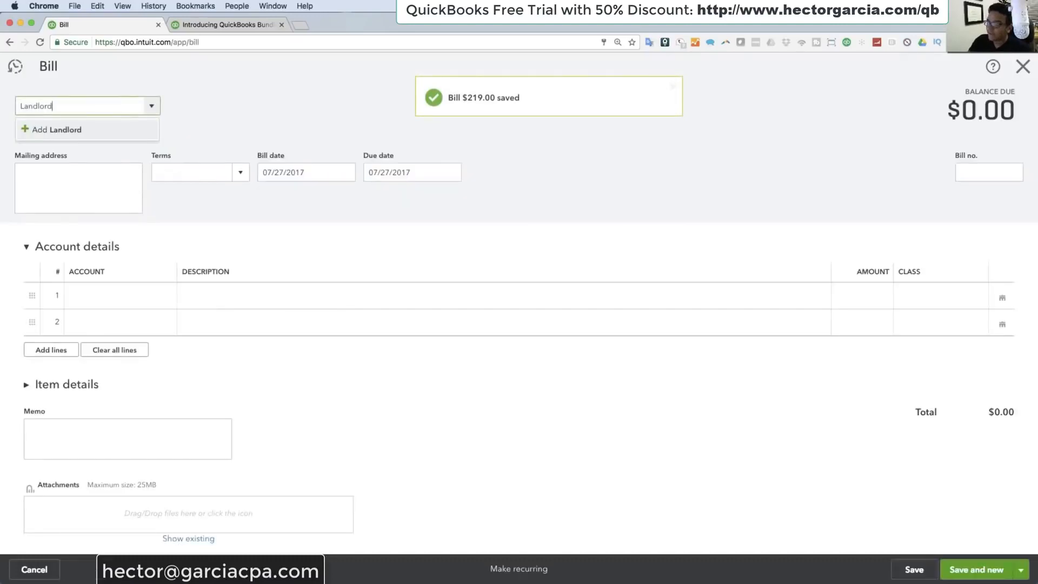
pyautogui.click(65, 131)
pyautogui.click(203, 210)
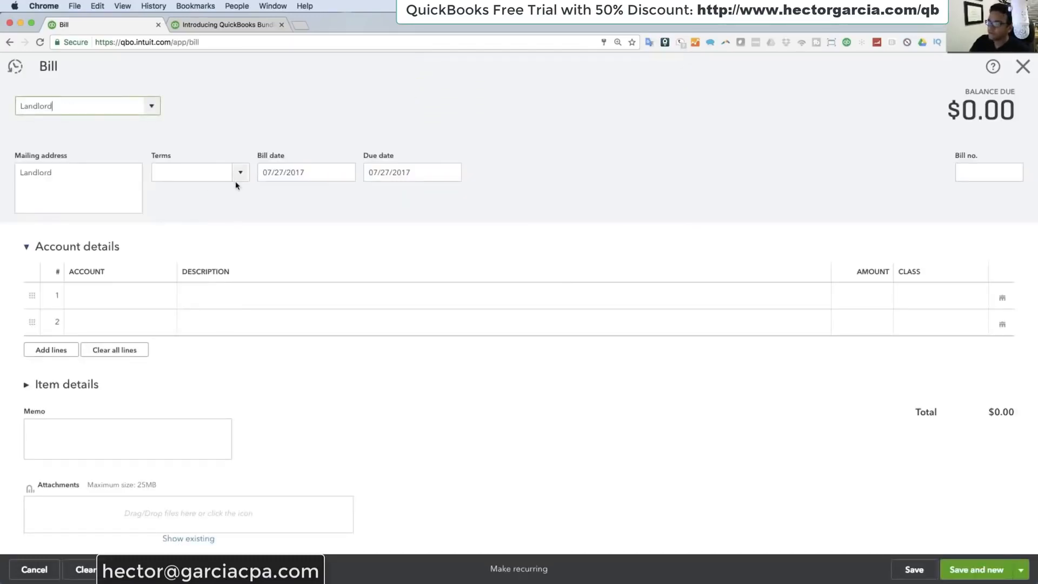
pyautogui.click(242, 180)
pyautogui.click(184, 216)
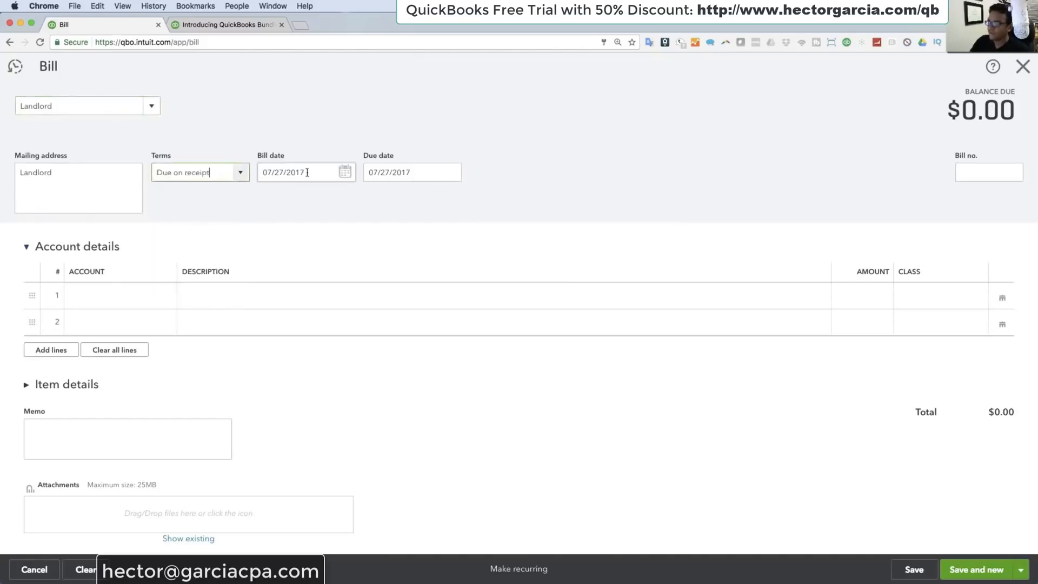
pyautogui.click(345, 173)
pyautogui.click(376, 203)
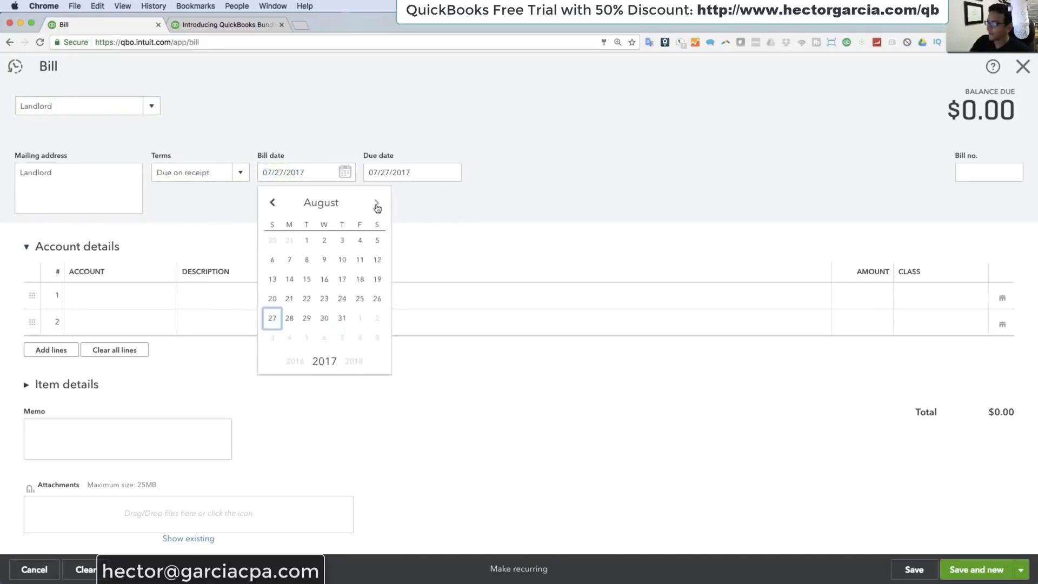
pyautogui.click(305, 246)
# Step: Enter a Rent & Lease line of 2500 on the Landlord bill, and save and close it
pyautogui.click(95, 296)
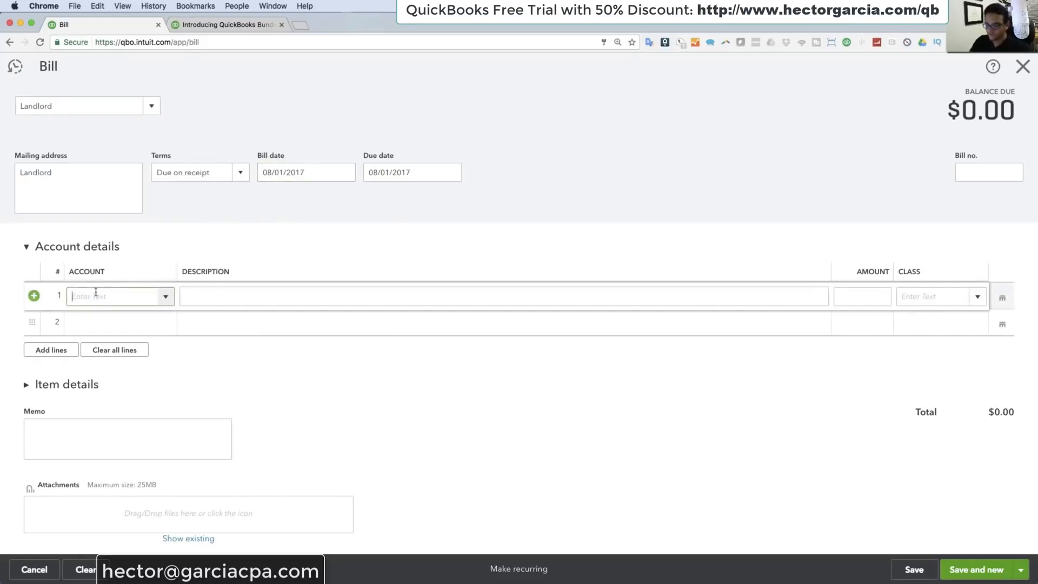
pyautogui.write('r')
pyautogui.click(103, 340)
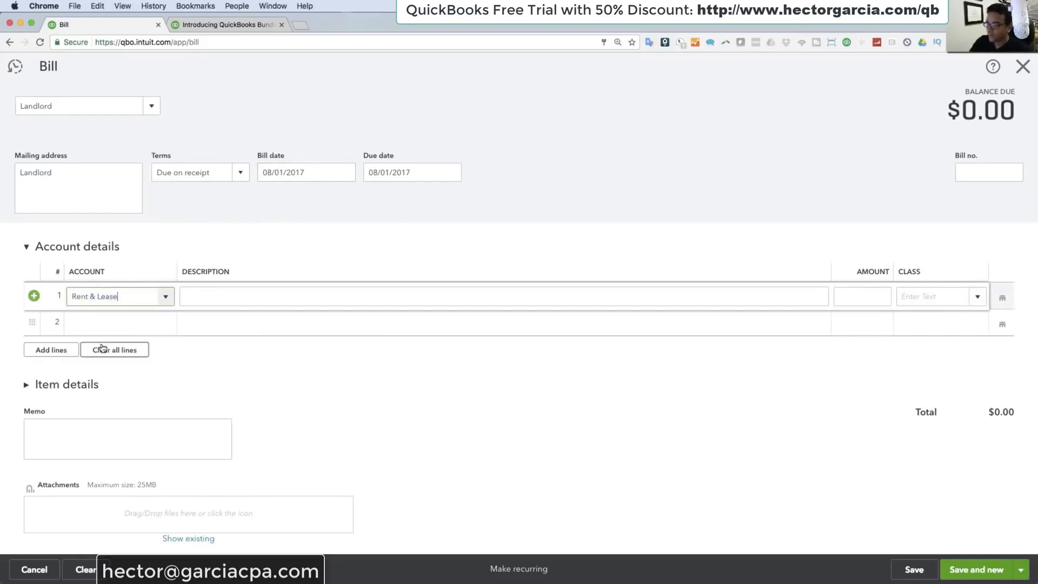
pyautogui.click(861, 300)
pyautogui.write('2500')
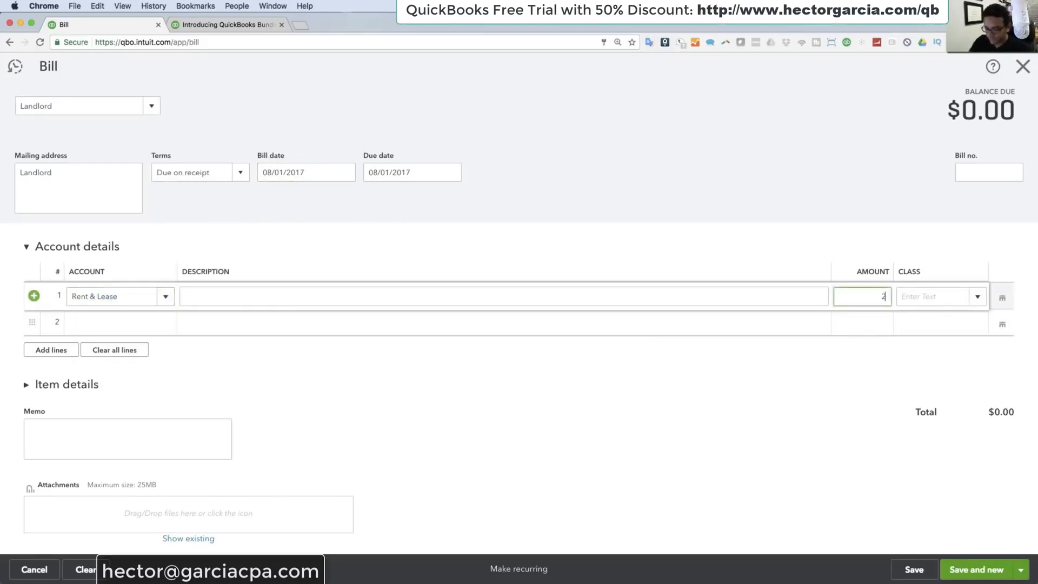
pyautogui.press('Tab')
pyautogui.click(1021, 569)
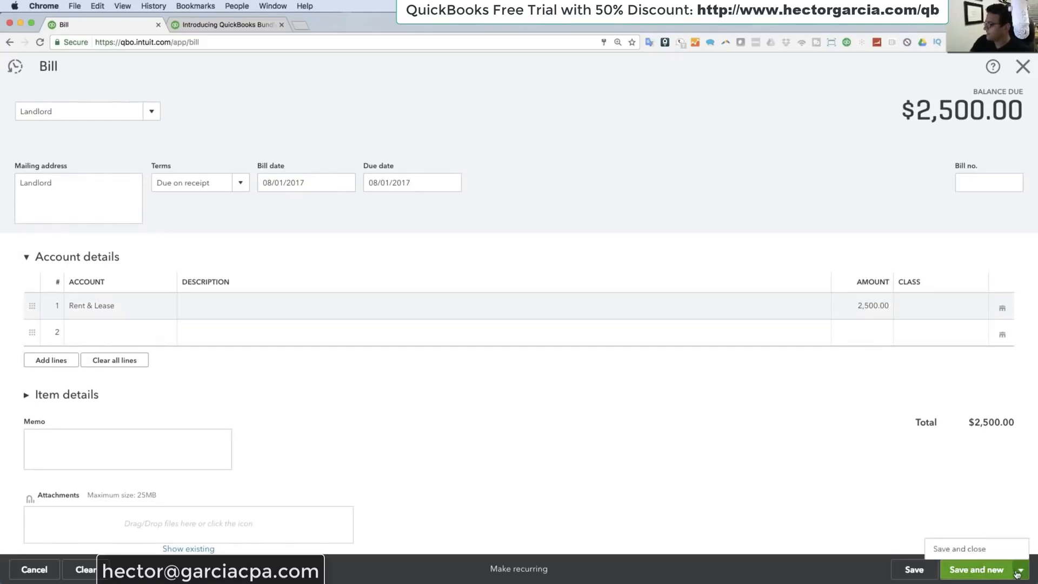
pyautogui.click(957, 552)
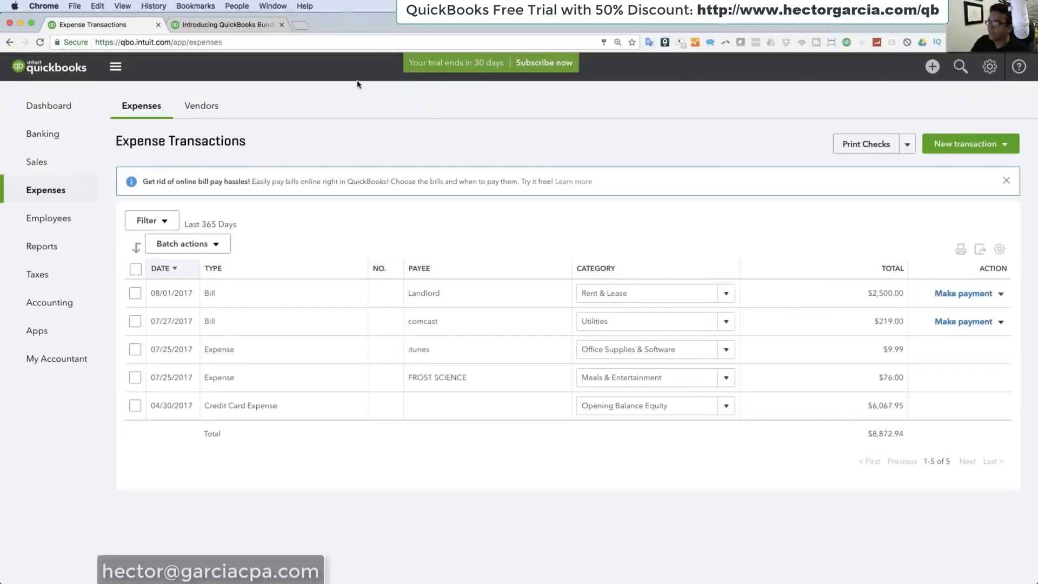
# Step: Open the recently entered comcast bill and set its bill number to 5525
pyautogui.click(960, 70)
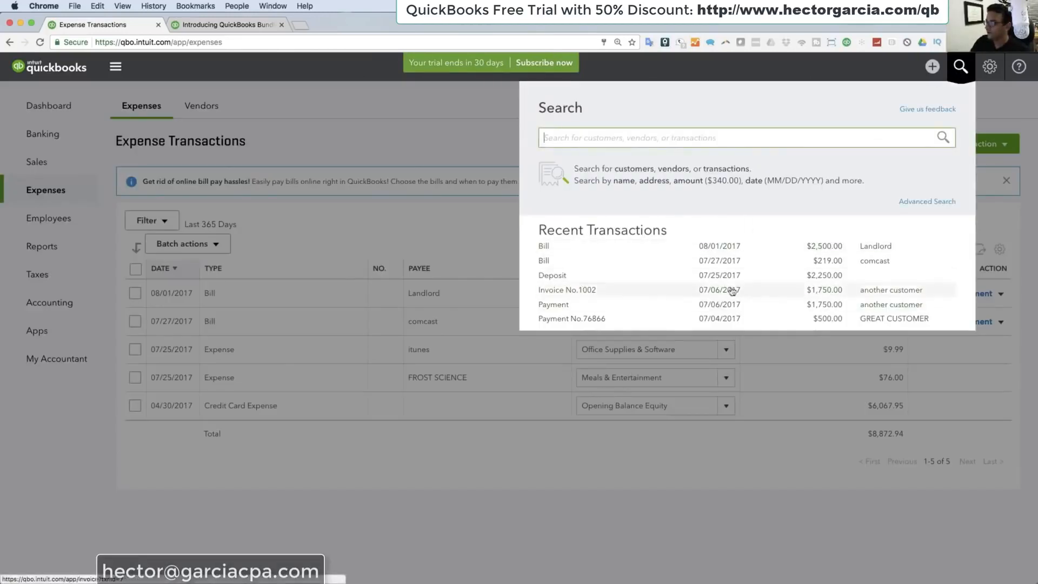
pyautogui.click(547, 261)
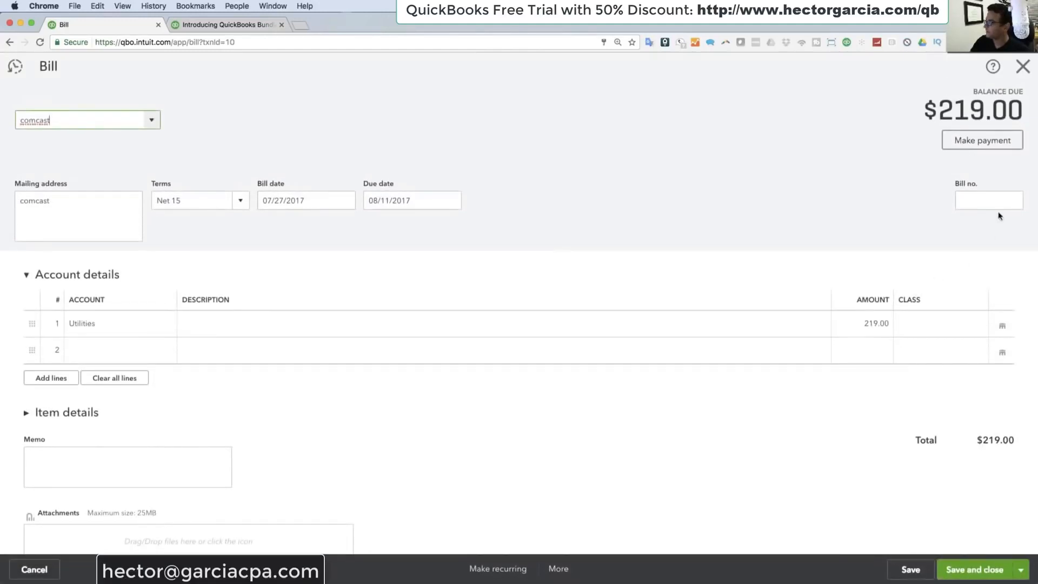
pyautogui.click(985, 202)
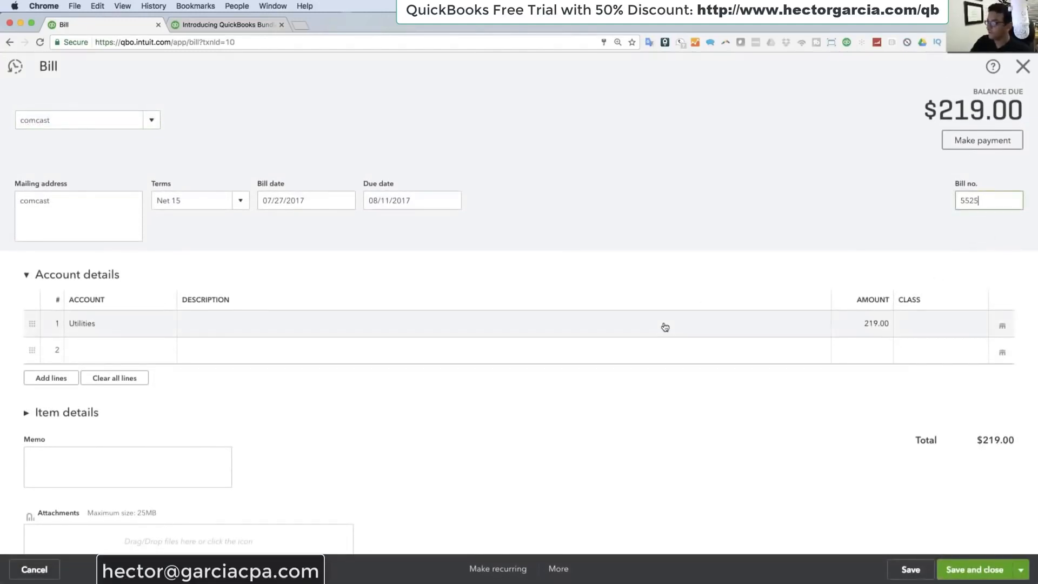
# Step: Attach the Verizon claim affidavit PDF to the comcast bill, and save and close the bill
pyautogui.scroll(-2, 665, 325)
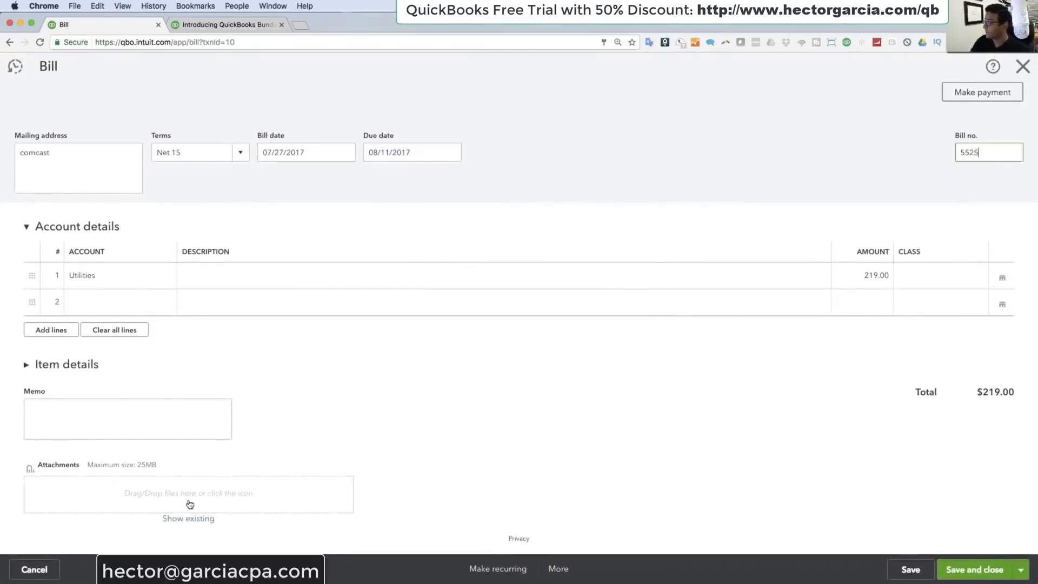
pyautogui.moveTo(1036, 230); pyautogui.dragTo(132, 500)
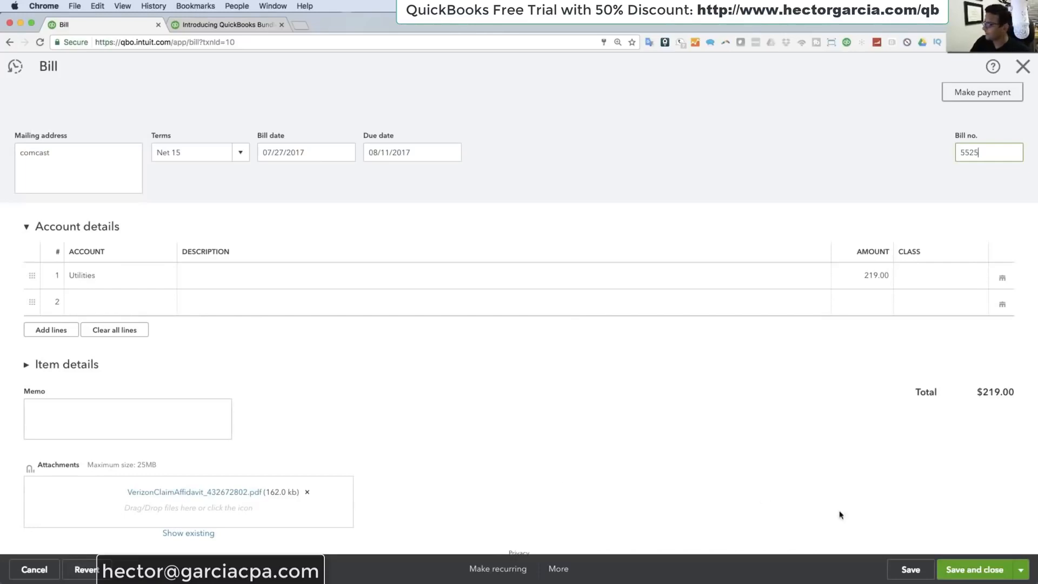
pyautogui.click(928, 573)
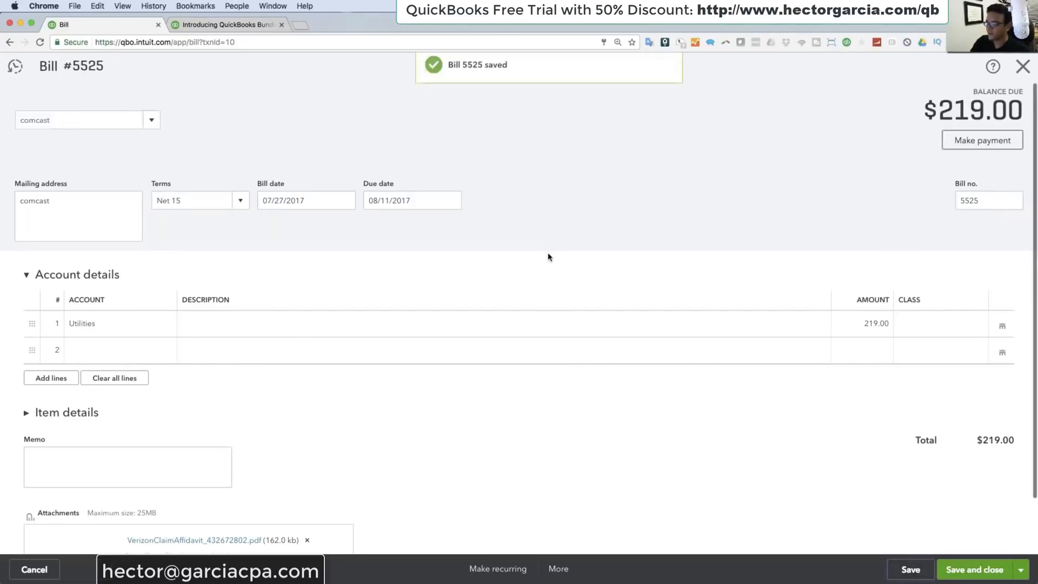
pyautogui.click(1022, 66)
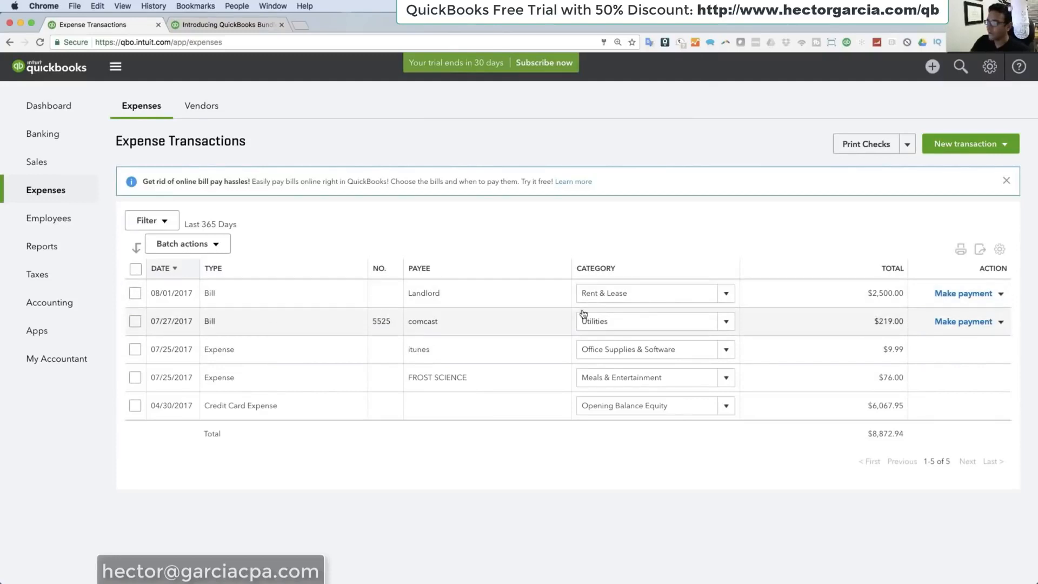
# Step: Pay the 2,500.00 Landlord bill from the credit card account, and save and close the bill payment
pyautogui.click(932, 70)
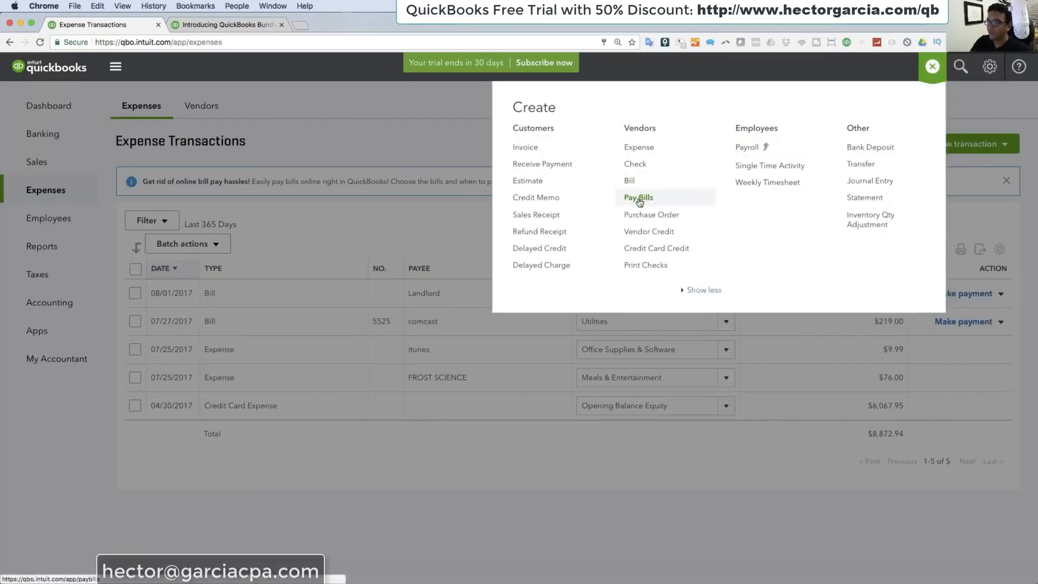
pyautogui.click(135, 293)
pyautogui.click(135, 293)
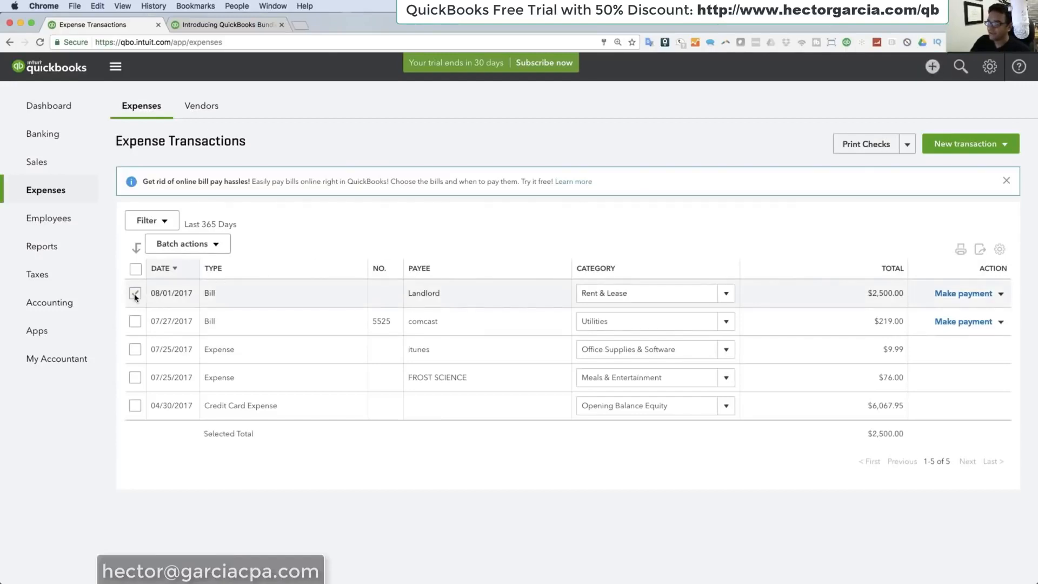
pyautogui.click(973, 294)
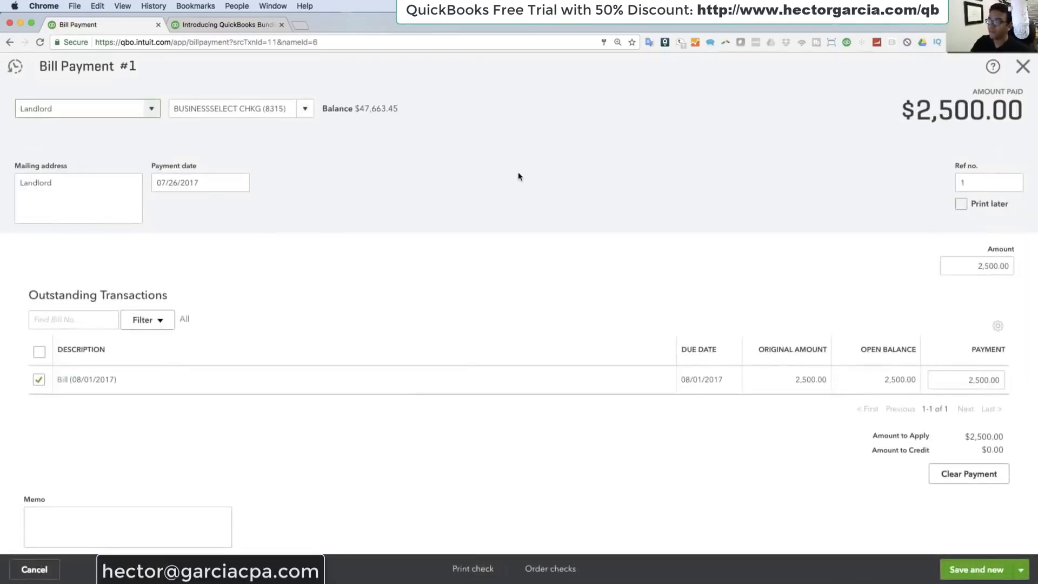
pyautogui.click(306, 108)
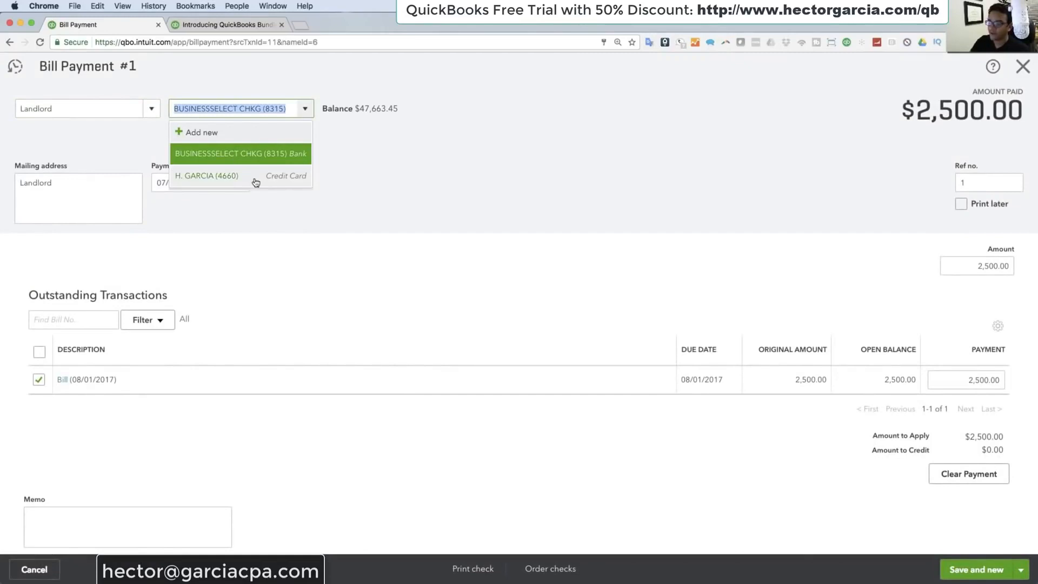
pyautogui.click(224, 176)
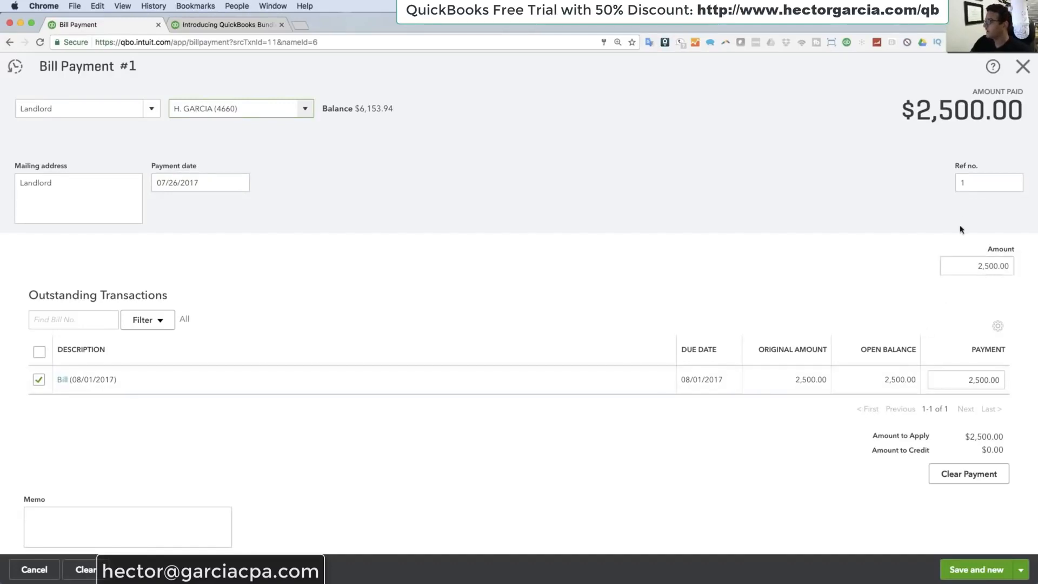
pyautogui.click(1021, 569)
pyautogui.click(971, 549)
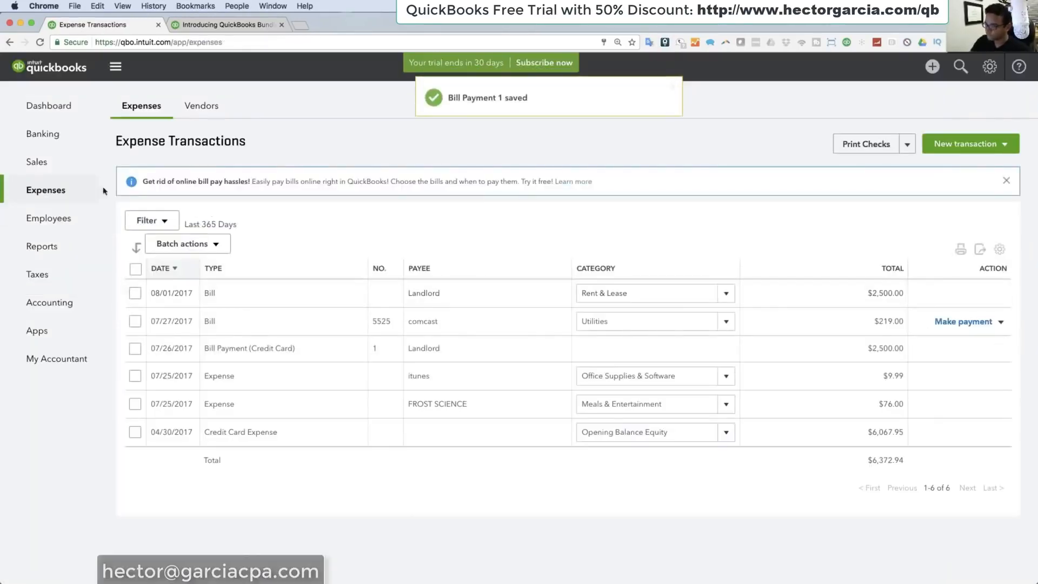
# Step: Run the Profit and Loss report for All Dates, closing the report customization tour
pyautogui.click(49, 227)
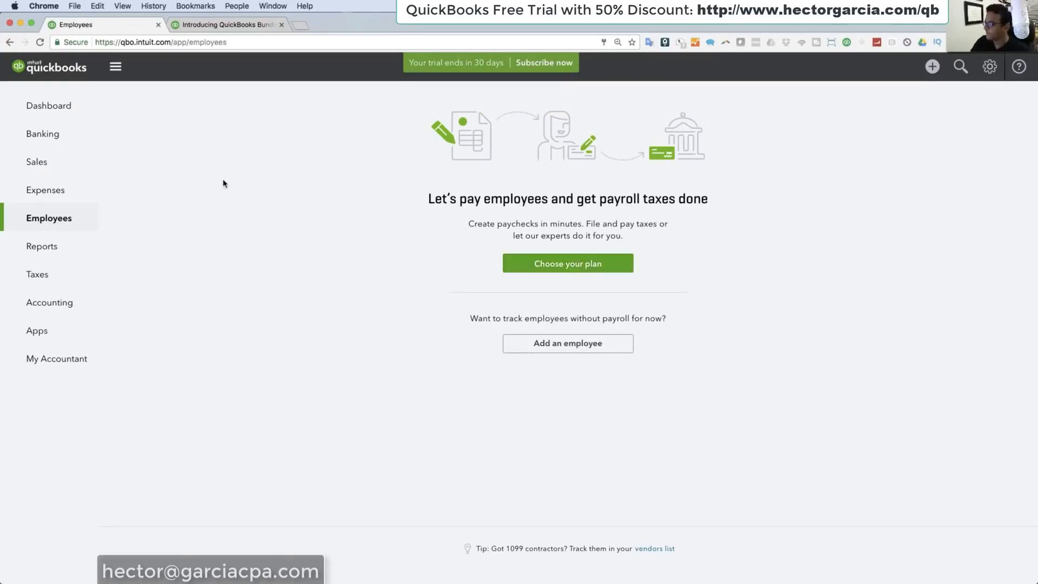
pyautogui.click(29, 249)
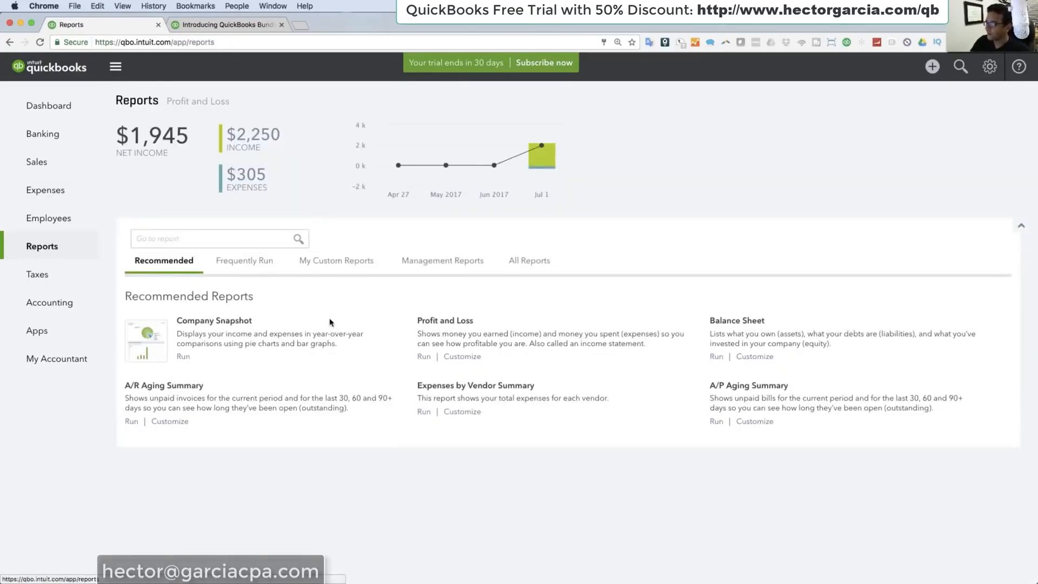
pyautogui.click(424, 356)
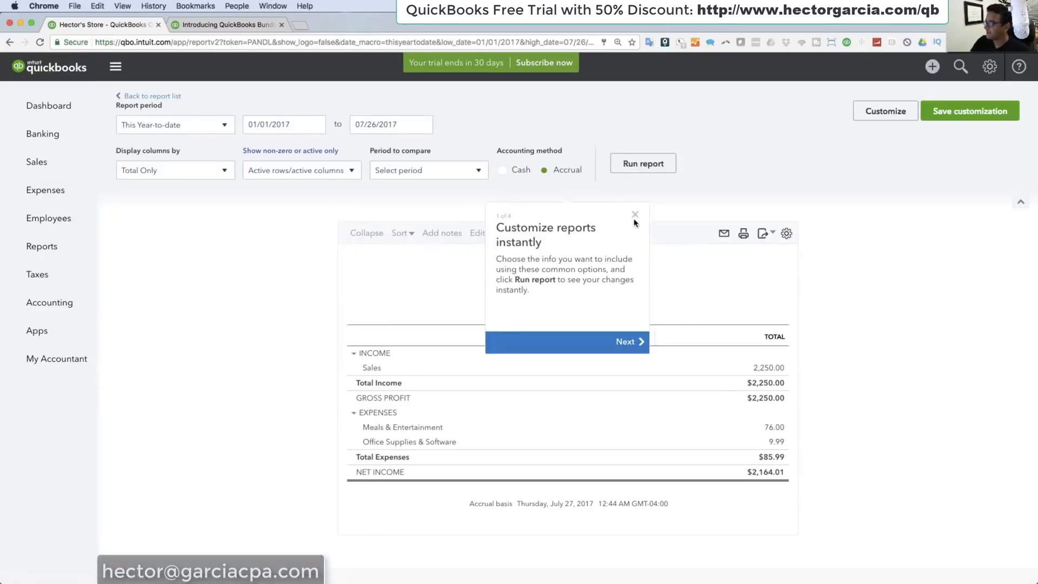
pyautogui.click(637, 215)
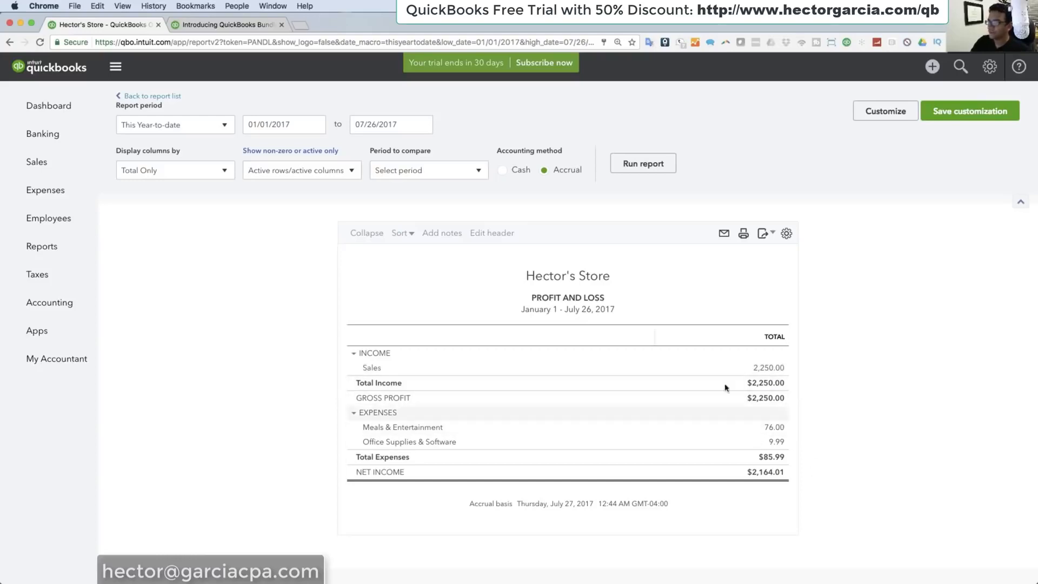
pyautogui.click(171, 126)
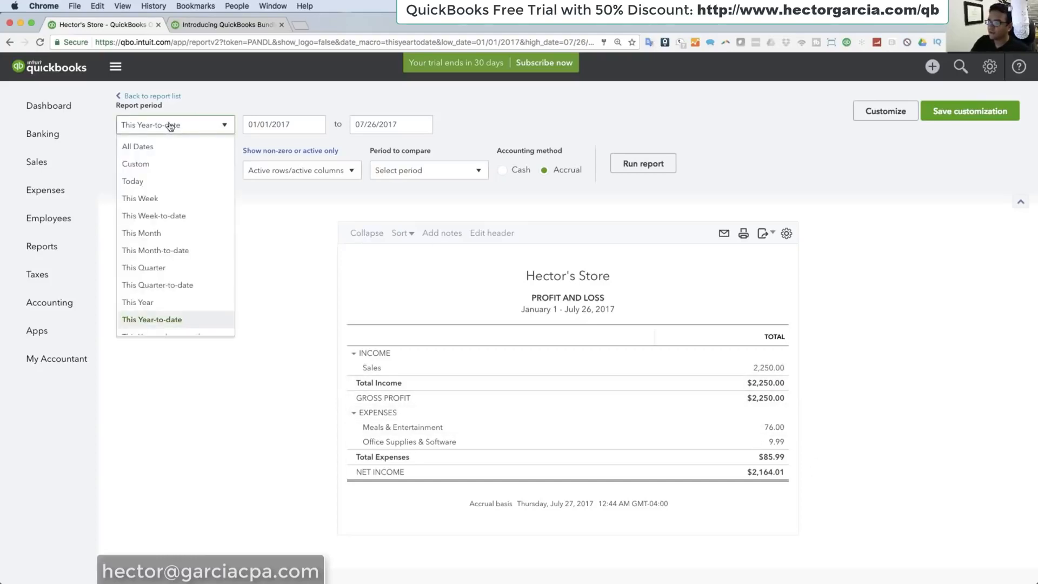
pyautogui.click(148, 146)
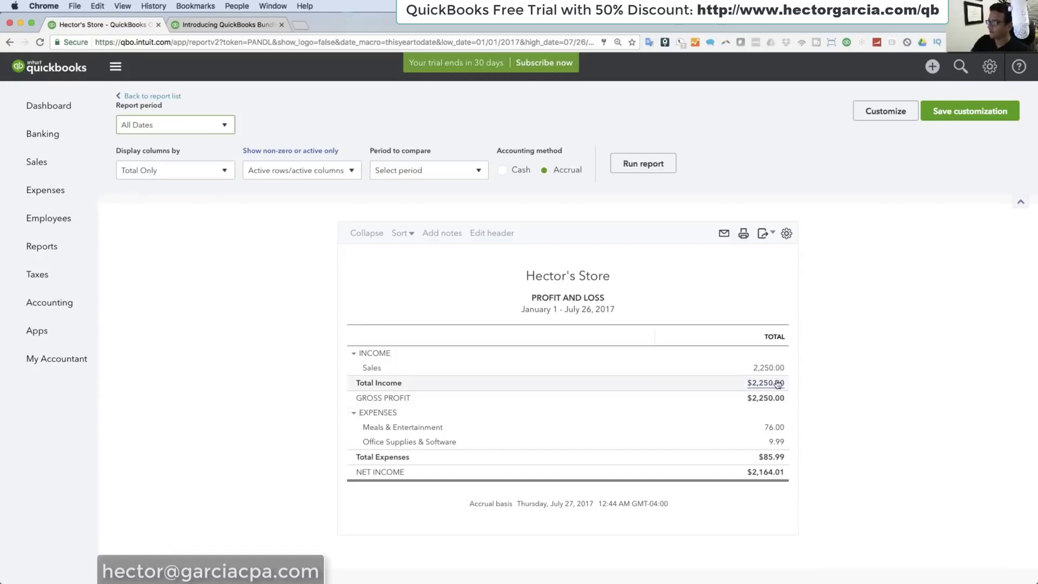
pyautogui.click(662, 168)
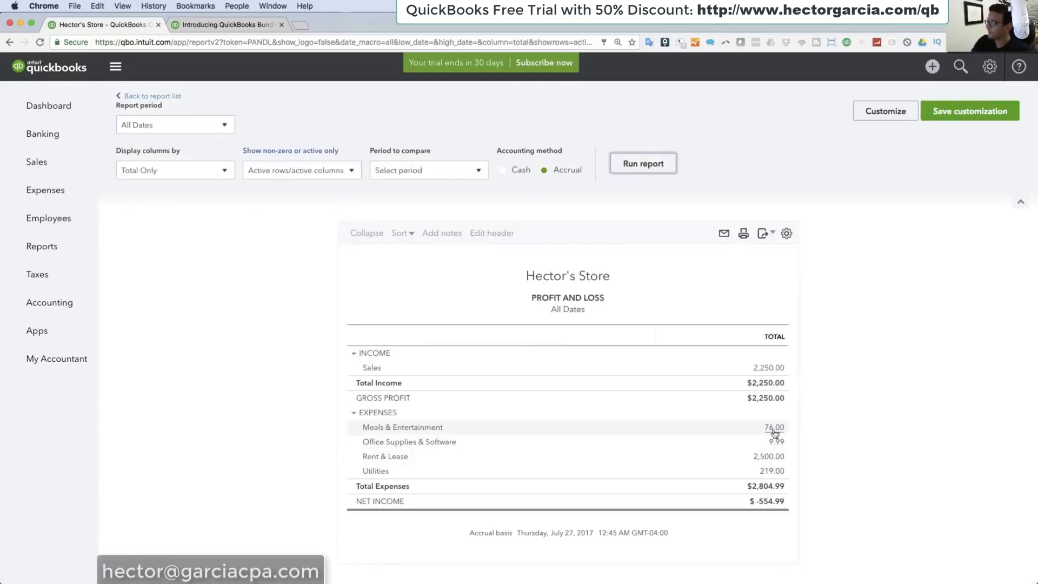
# Step: Drill down from the Rent & Lease expense to the Landlord bill behind it, and close the bill
pyautogui.click(771, 470)
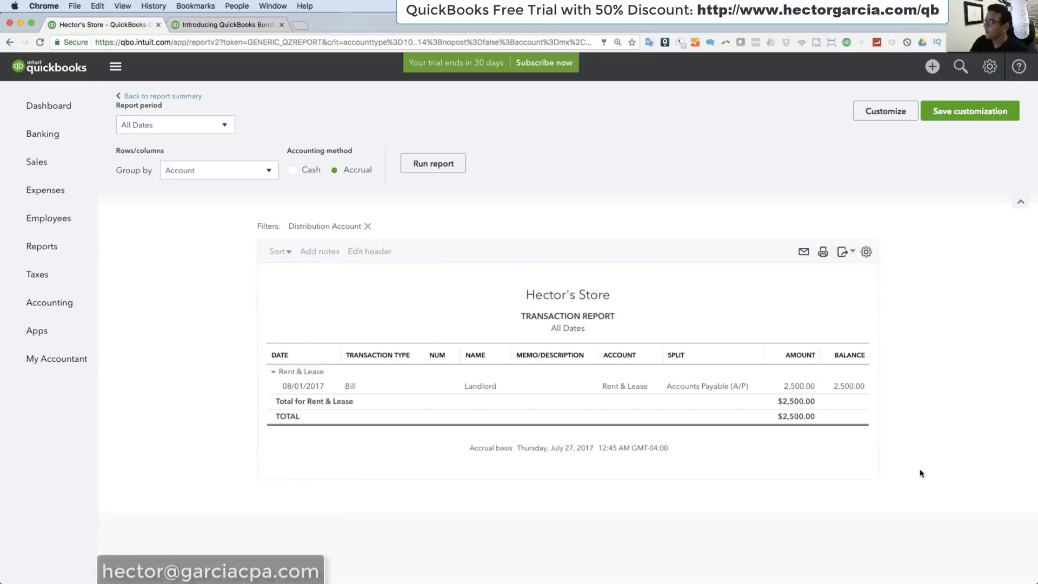
pyautogui.click(300, 389)
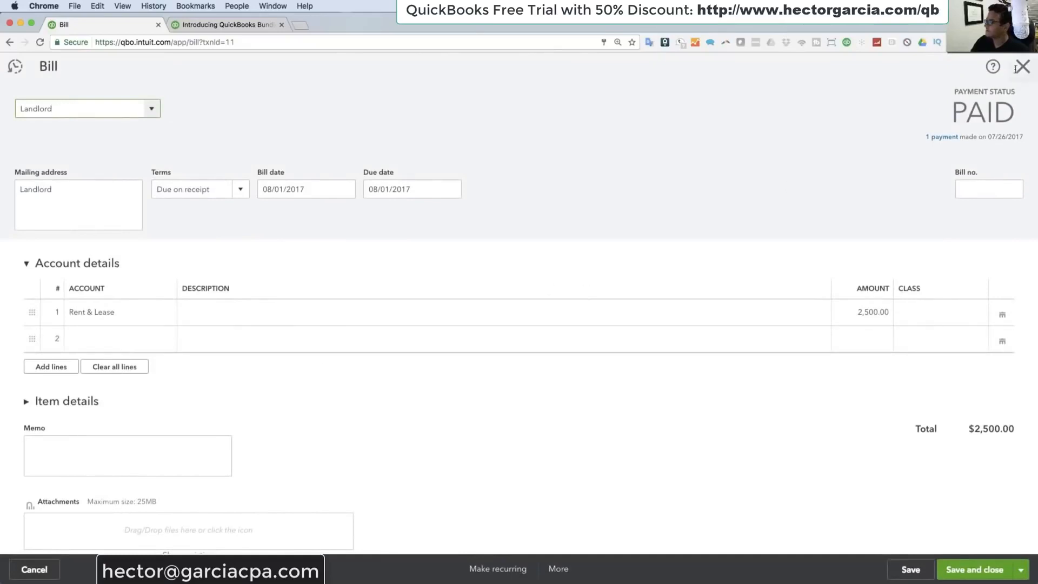
pyautogui.click(1019, 67)
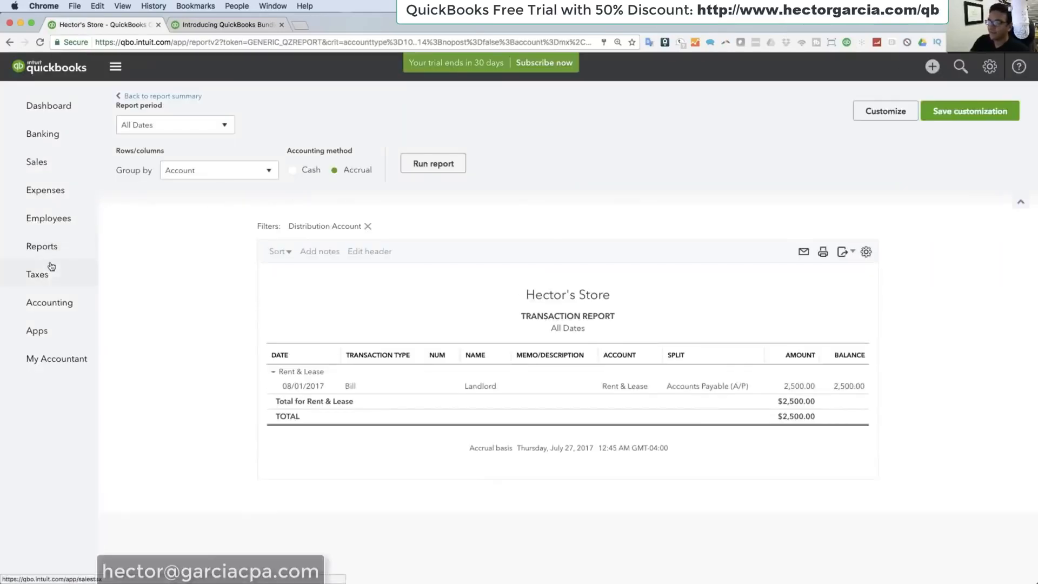
# Step: View the sales tax setup page and open the full Chart of Accounts list
pyautogui.click(51, 267)
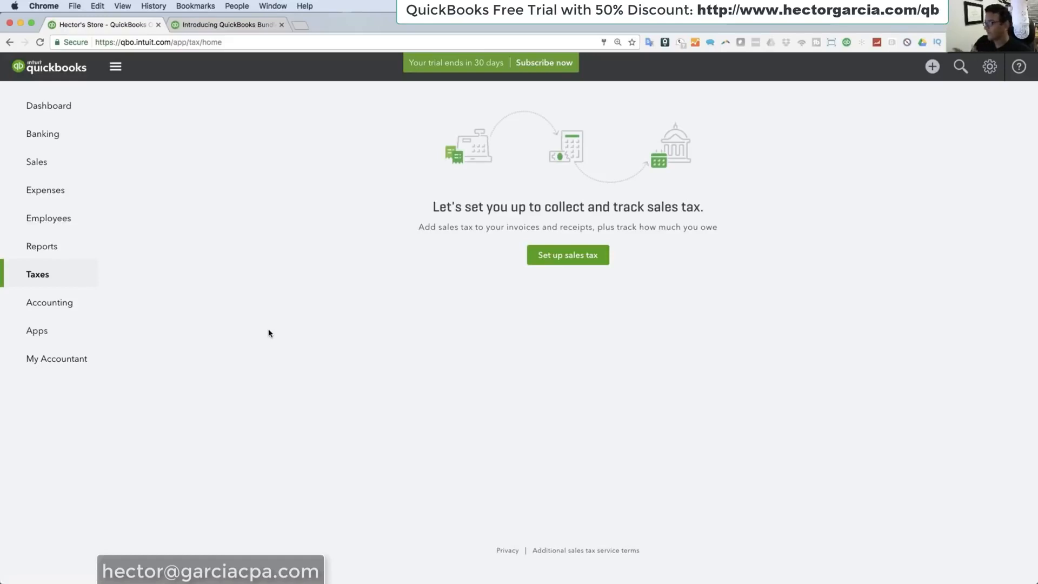
pyautogui.click(46, 305)
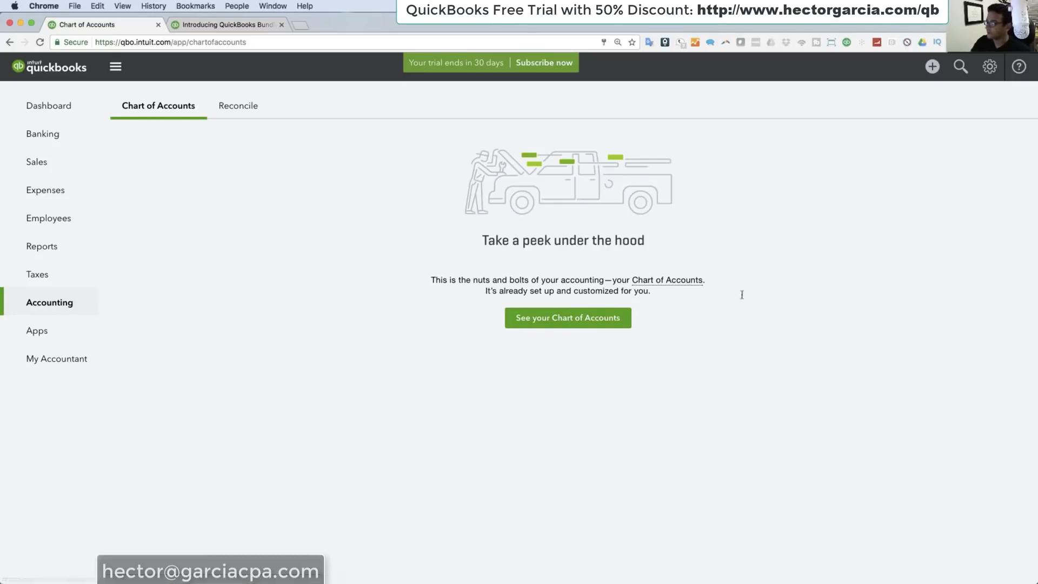
pyautogui.click(579, 323)
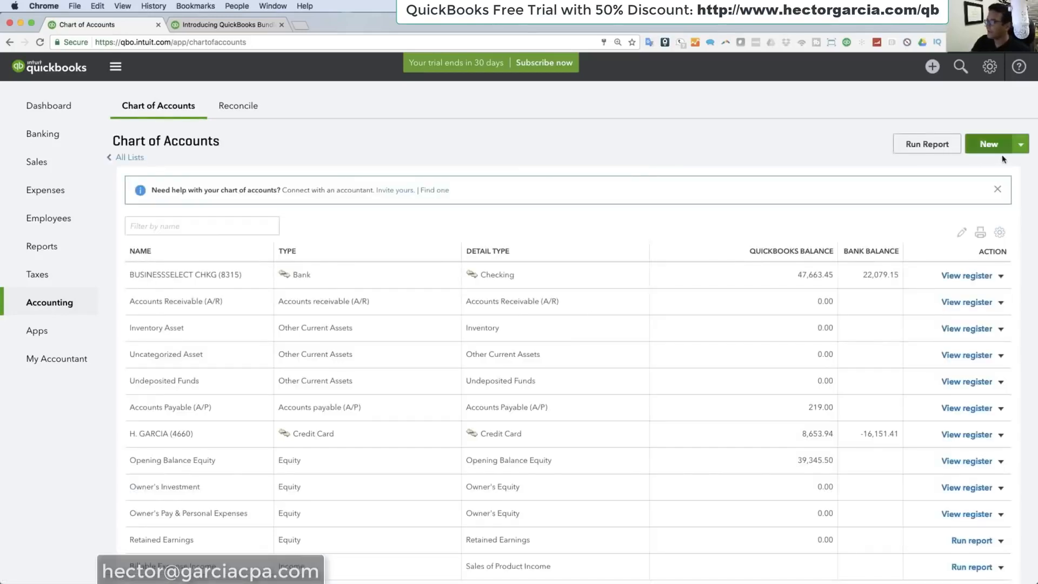
# Step: Start a new account in the Chart of Accounts with the category type Expenses
pyautogui.click(988, 145)
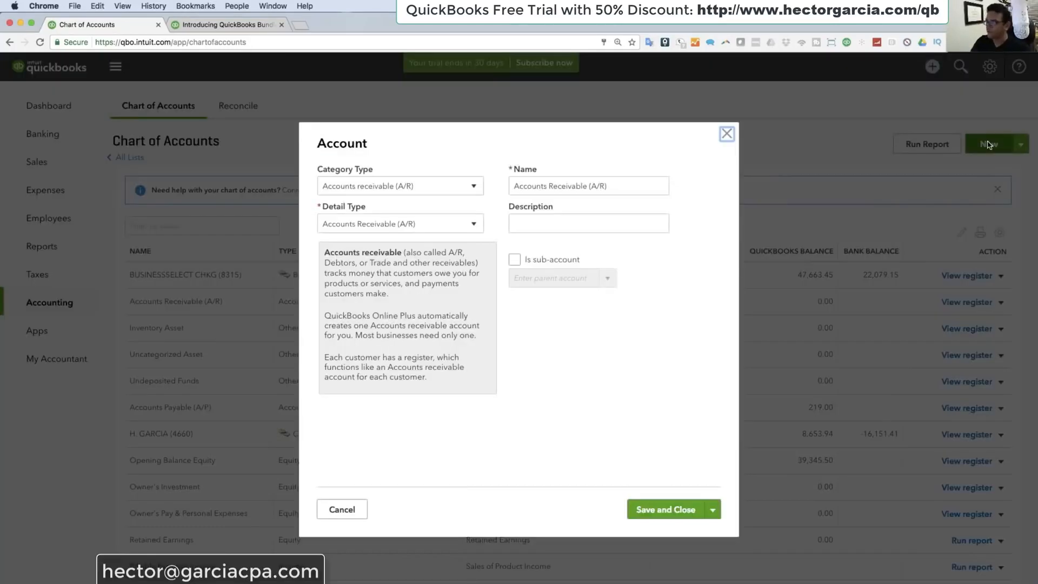
pyautogui.click(372, 189)
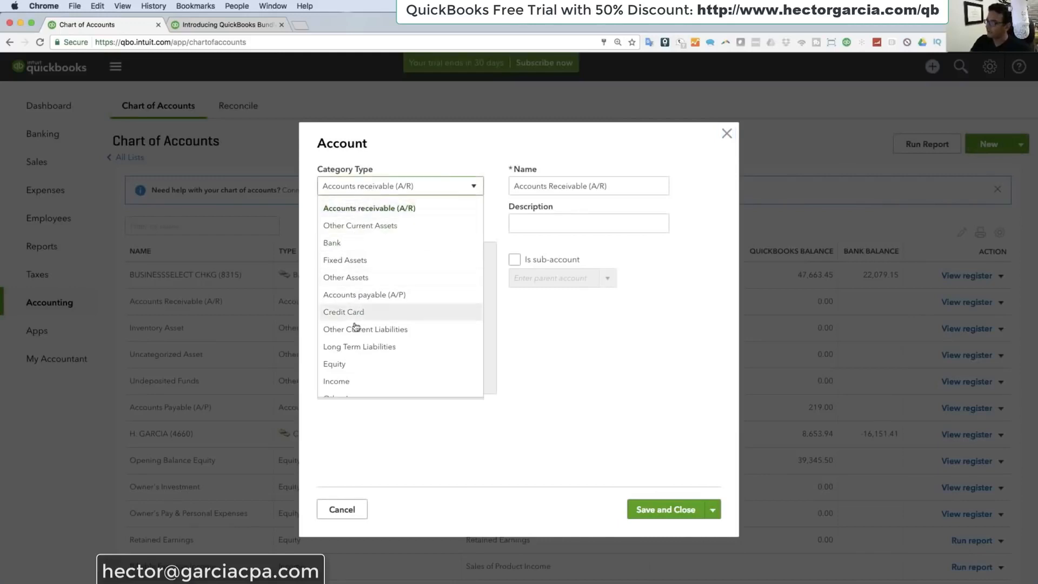
pyautogui.scroll(-3, 356, 373)
pyautogui.click(346, 369)
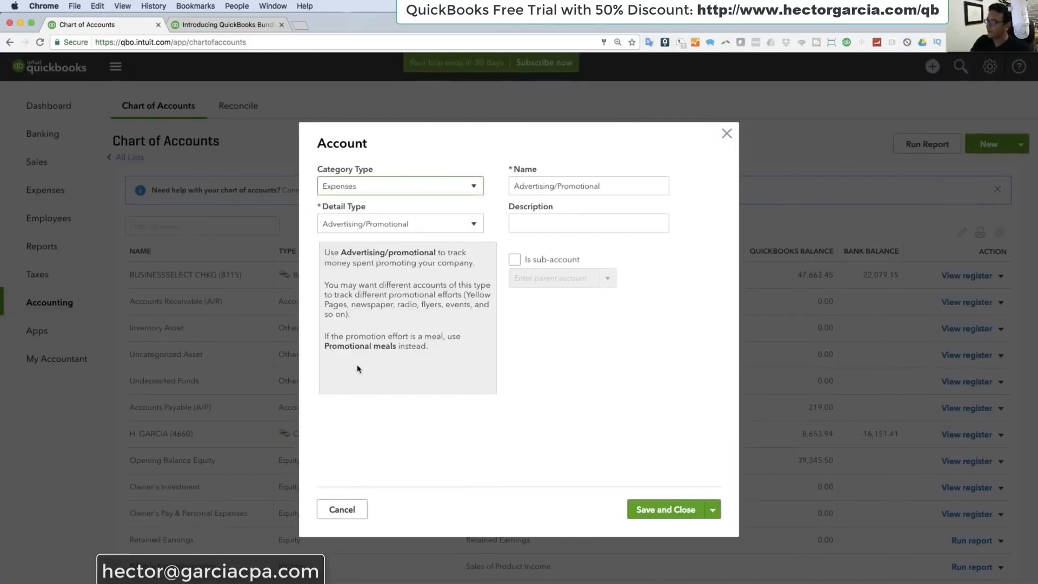
# Step: Set the new account's detail type to Office/General Administrative Expenses and replace its name with one for software expenses
pyautogui.click(414, 224)
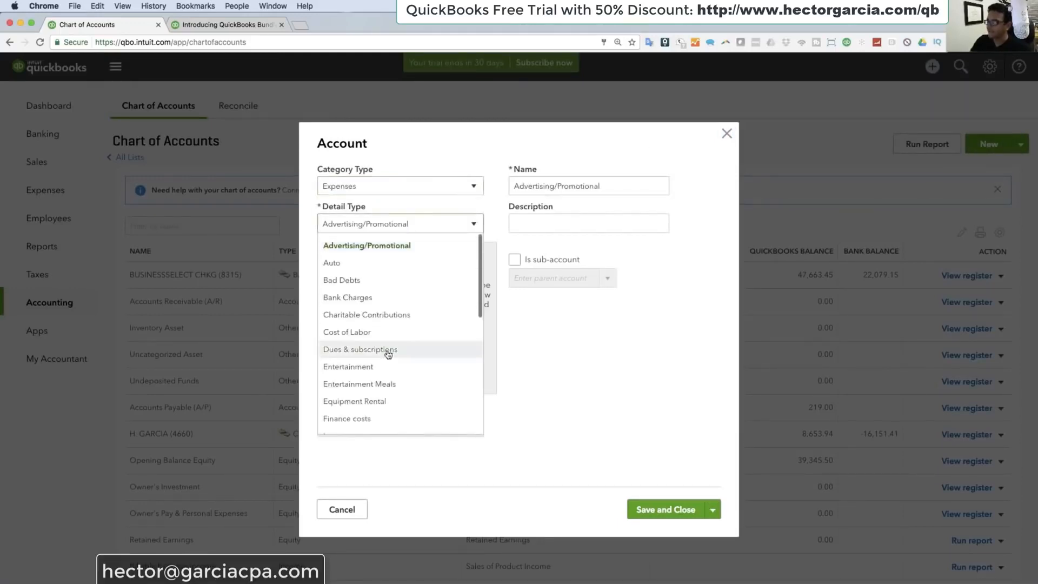
pyautogui.scroll(-3, 384, 352)
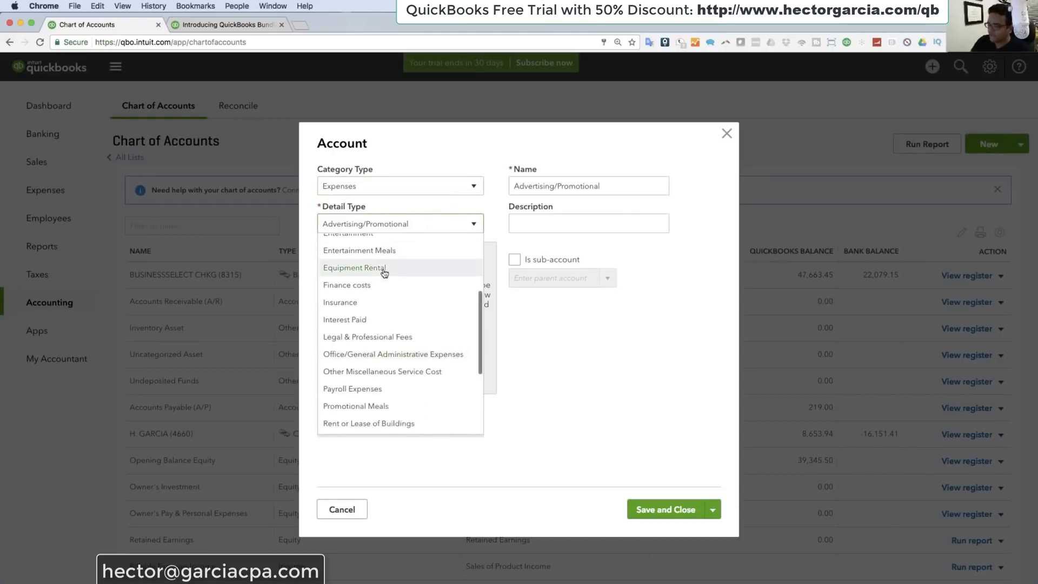
pyautogui.scroll(1, 383, 272)
pyautogui.scroll(-1, 412, 355)
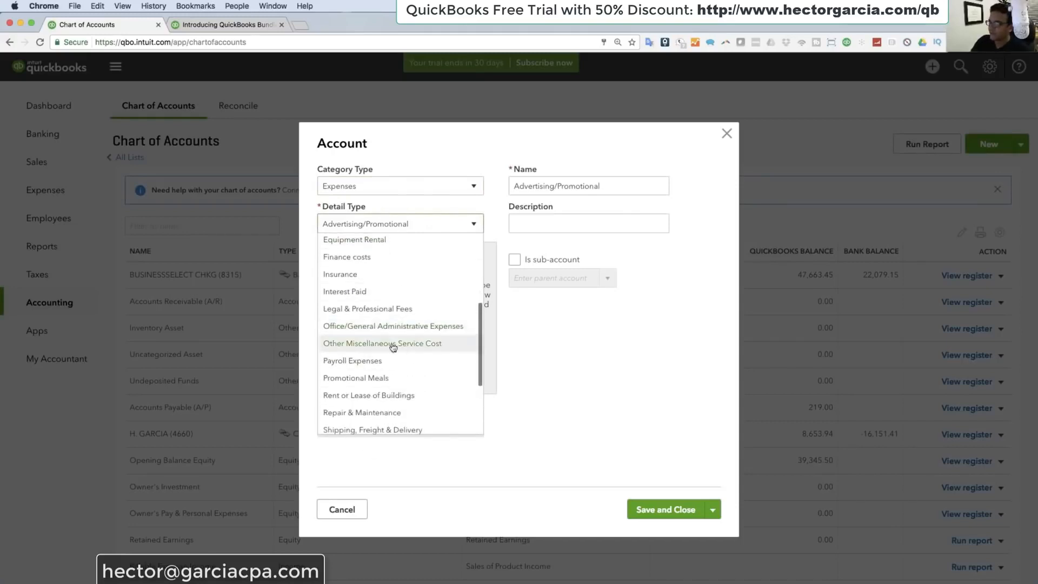
pyautogui.click(389, 328)
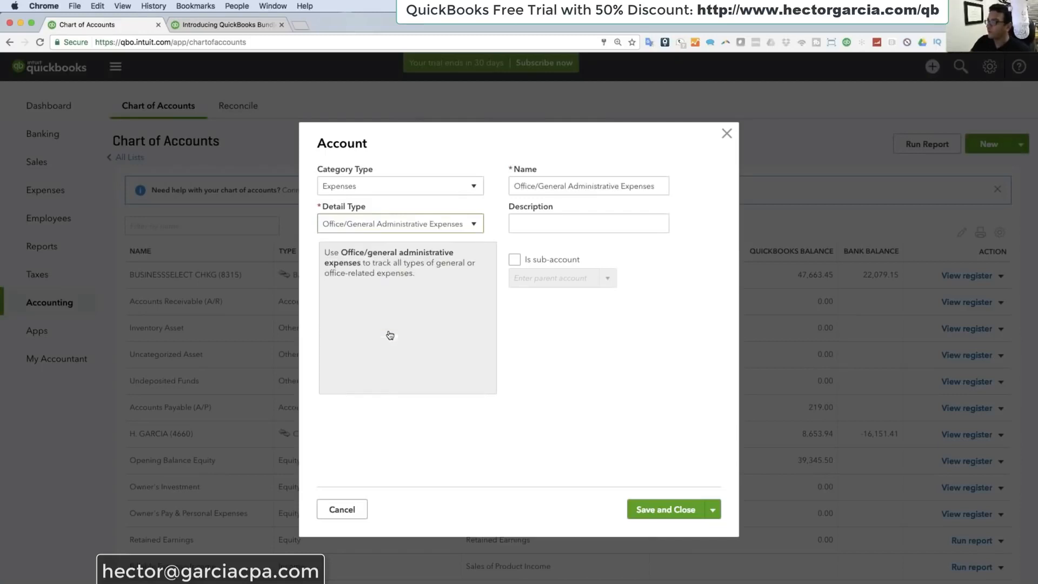
pyautogui.moveTo(654, 187); pyautogui.dragTo(463, 184)
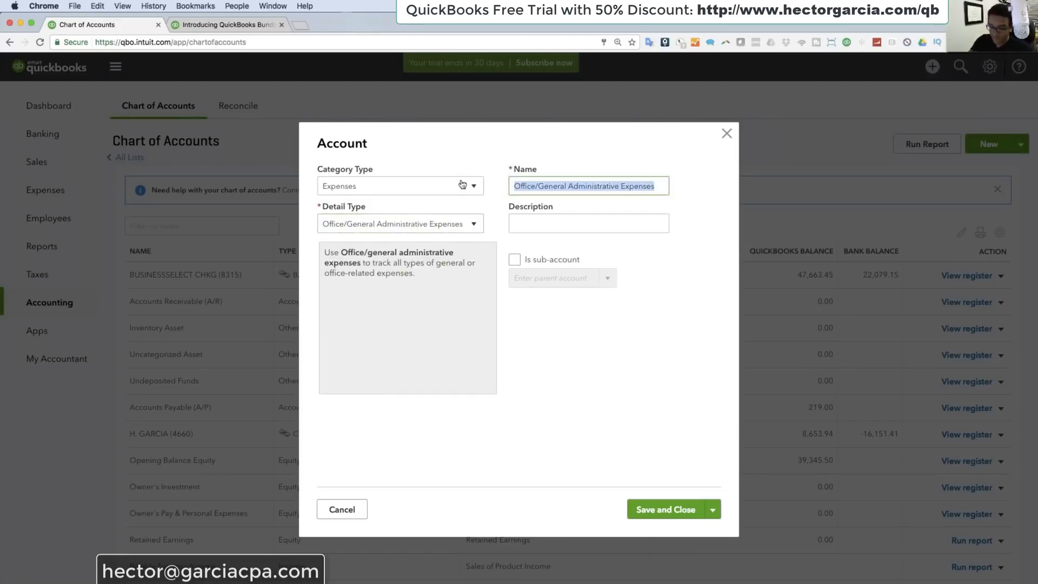
pyautogui.write('software expenses')
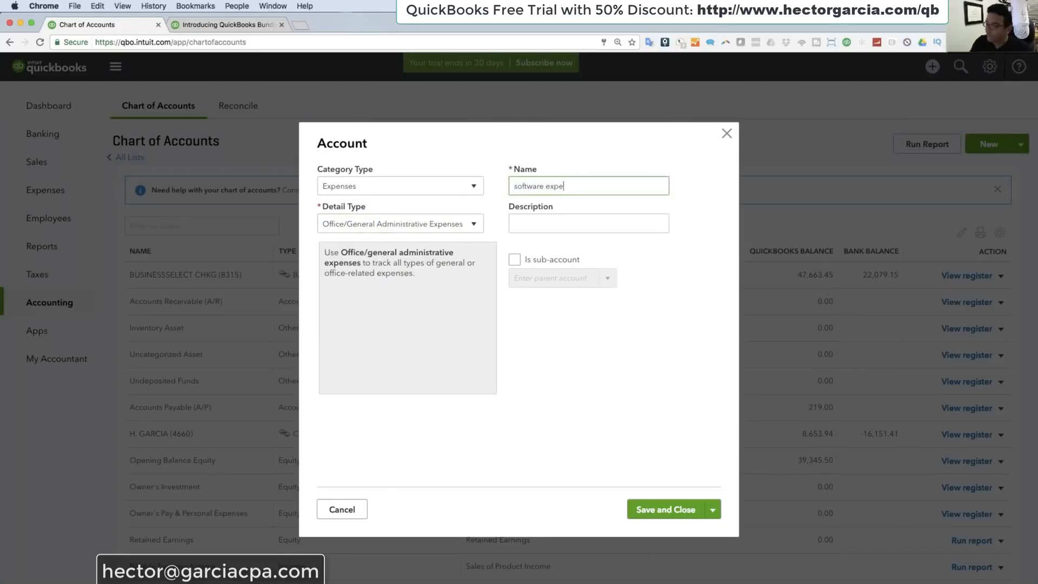
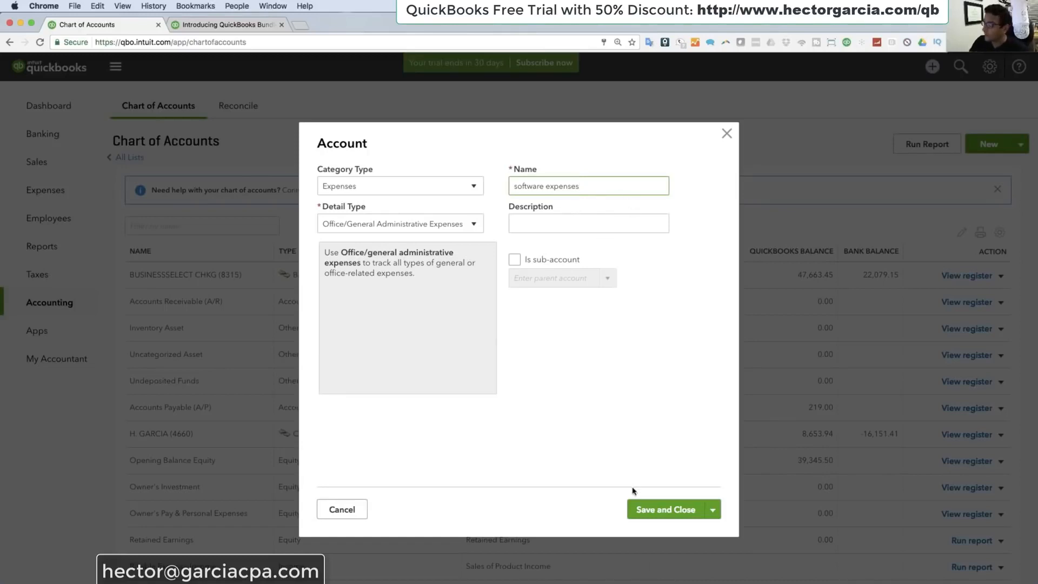
# Step: Save the software expenses account and look over the Chart of Accounts list
pyautogui.click(664, 507)
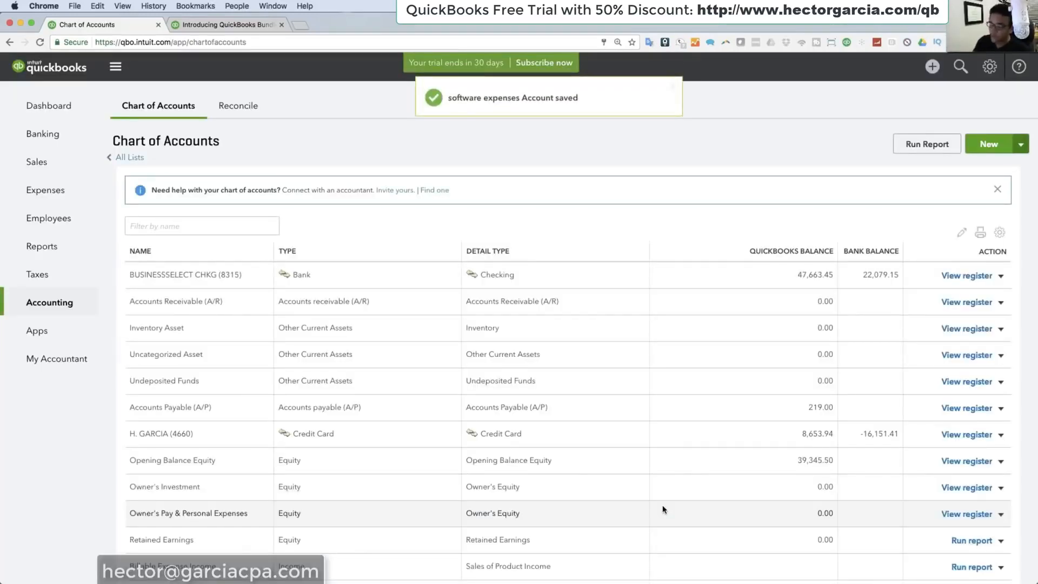
pyautogui.scroll(-5, 377, 501)
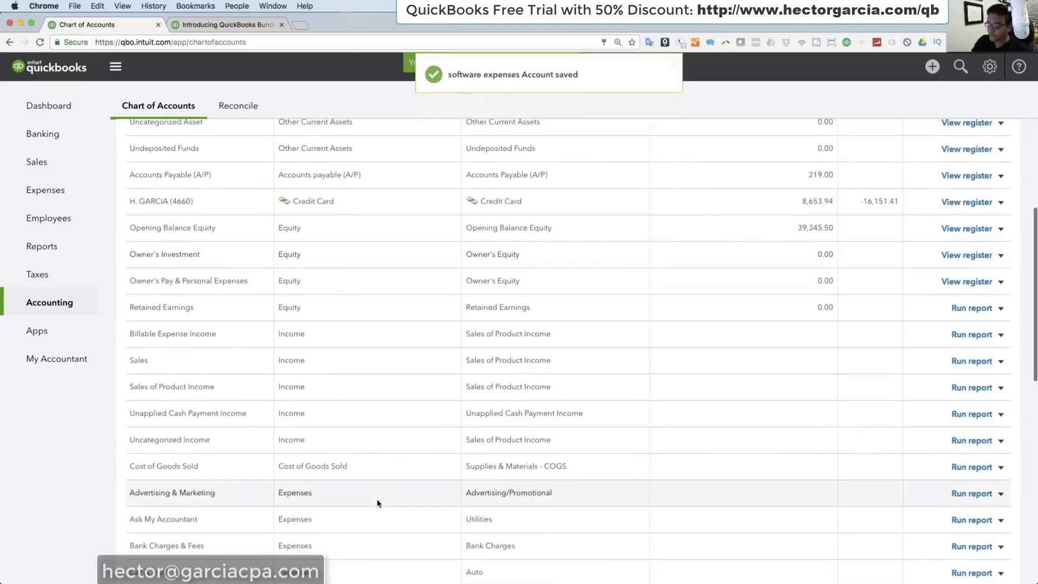
pyautogui.scroll(-2, 192, 494)
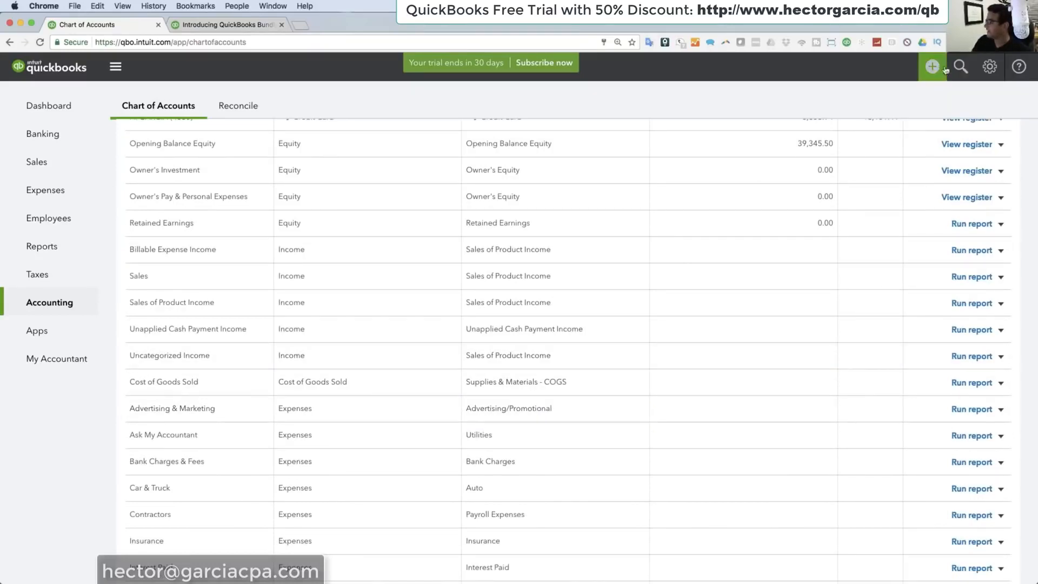
pyautogui.scroll(8, 968, 157)
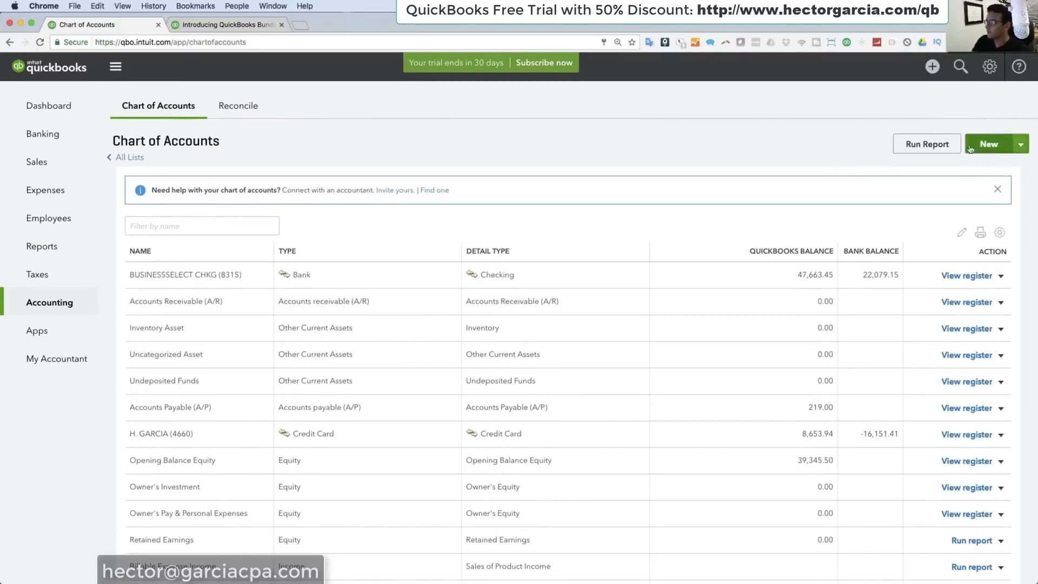
# Step: Start a new account with the category type Expenses and name it Google Ads
pyautogui.click(970, 149)
pyautogui.click(463, 189)
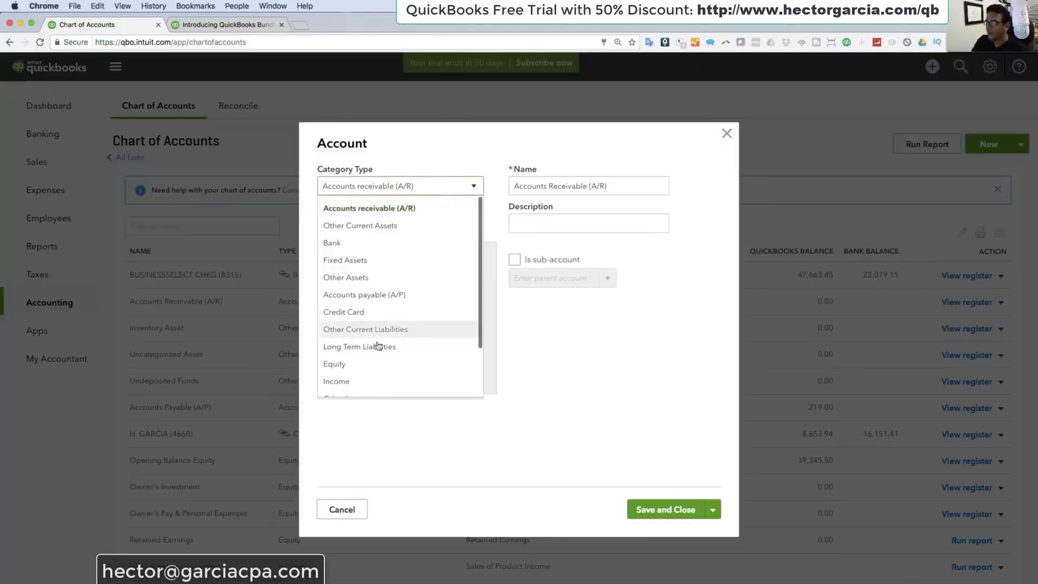
pyautogui.scroll(-1, 364, 387)
pyautogui.click(352, 388)
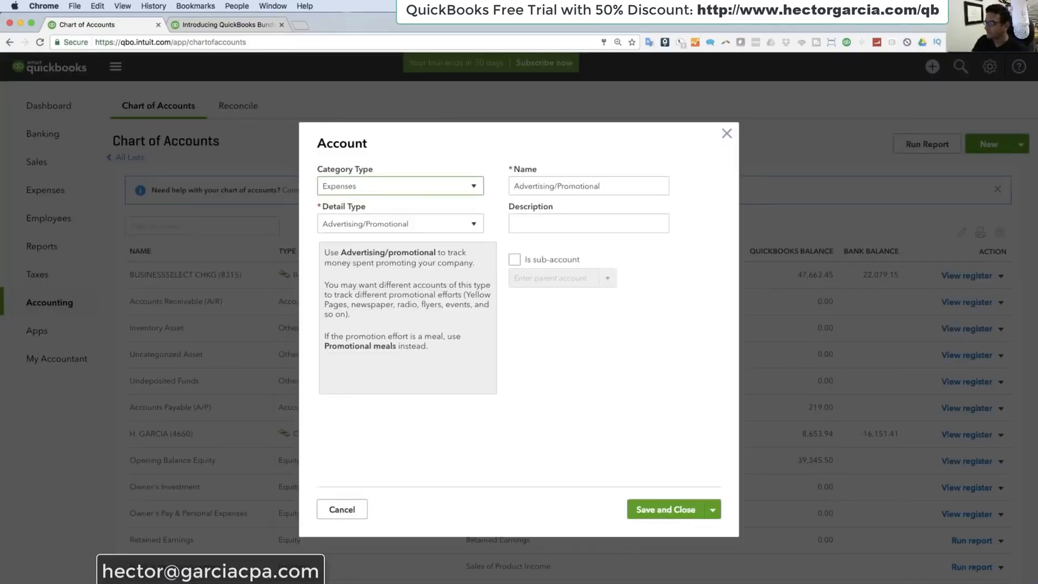
pyautogui.moveTo(601, 186); pyautogui.dragTo(491, 186)
pyautogui.write('Google Ads')
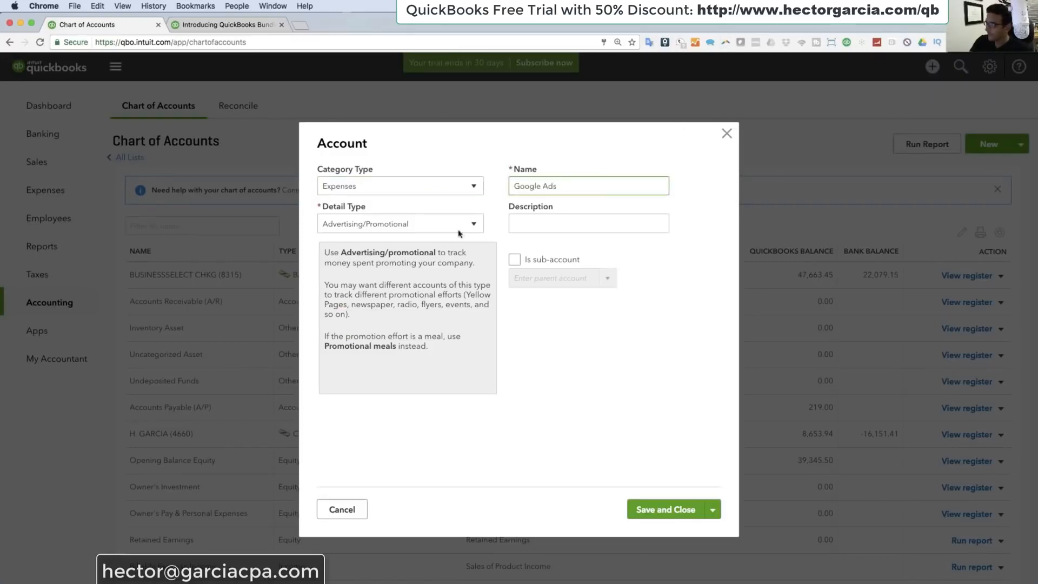
# Step: Make Google Ads a sub-account of Advertising & Marketing and save it, continuing with another new account
pyautogui.scroll(3, 522, 262)
pyautogui.keyDown('ctrl'); pyautogui.click(517, 261); pyautogui.keyUp('ctrl')
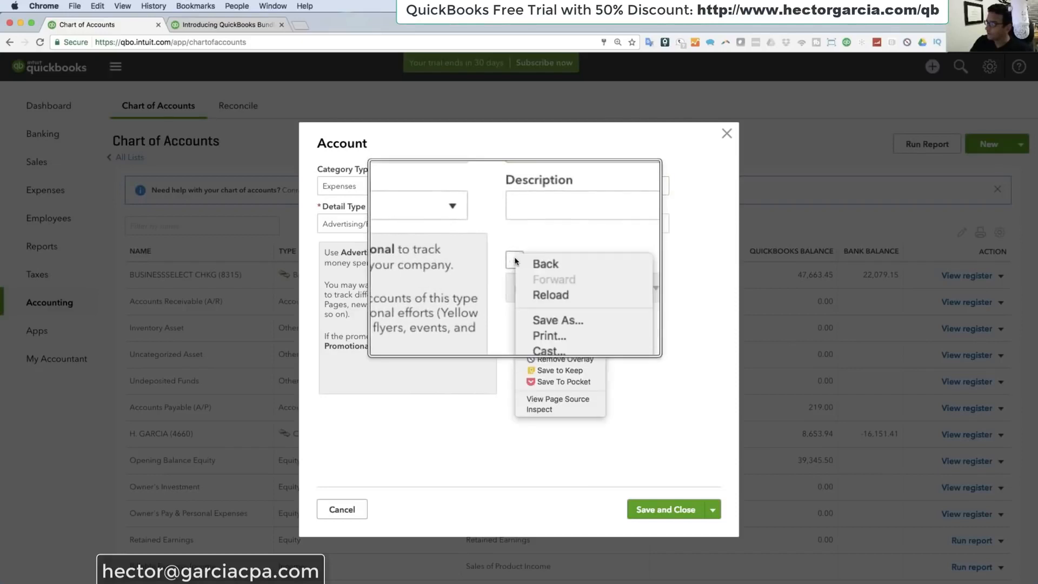
pyautogui.click(516, 260)
pyautogui.click(516, 261)
pyautogui.click(515, 260)
pyautogui.click(527, 277)
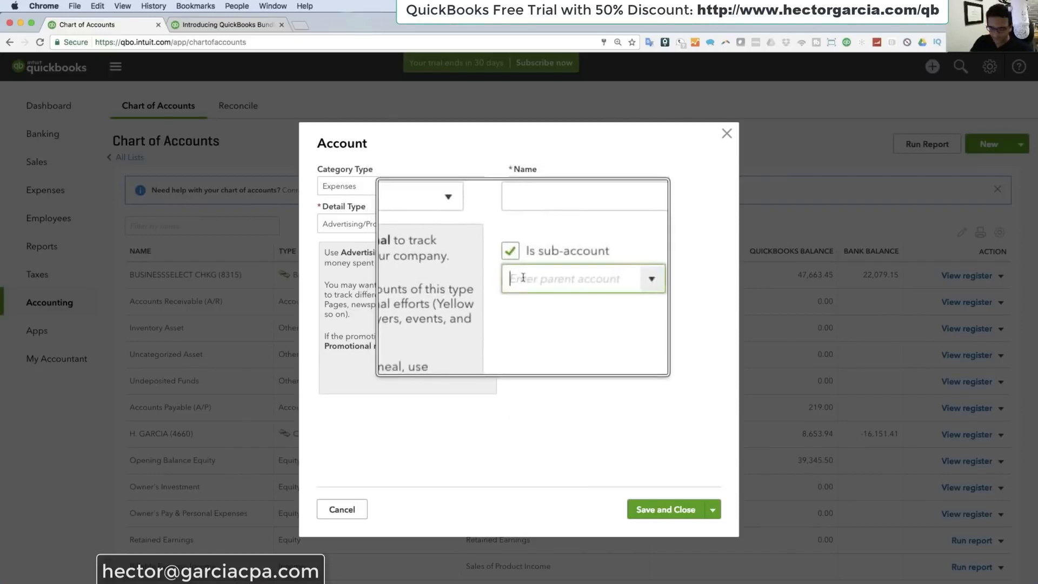
pyautogui.write('Advertising & Marketin')
pyautogui.click(533, 298)
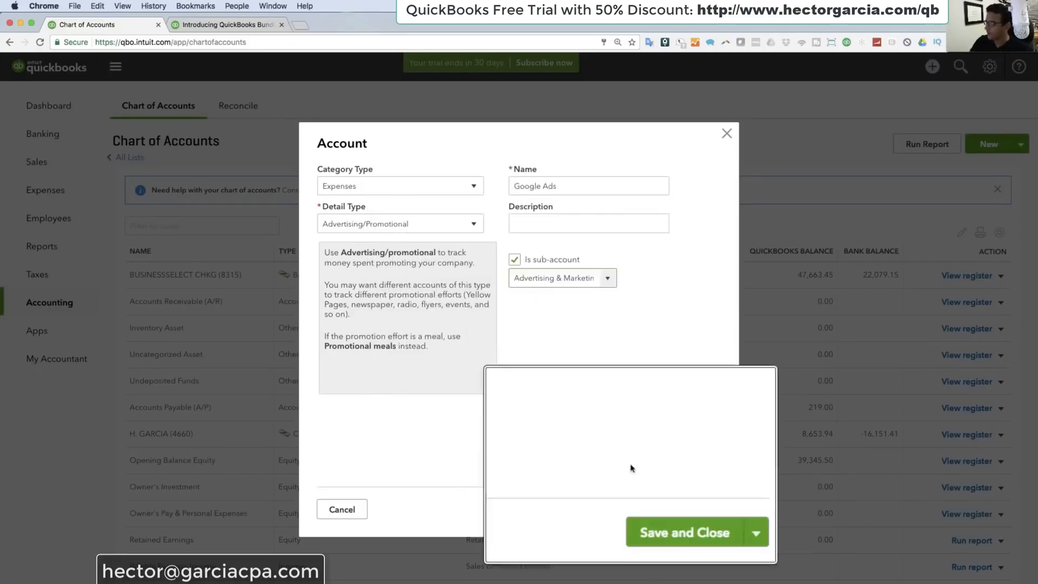
pyautogui.click(712, 509)
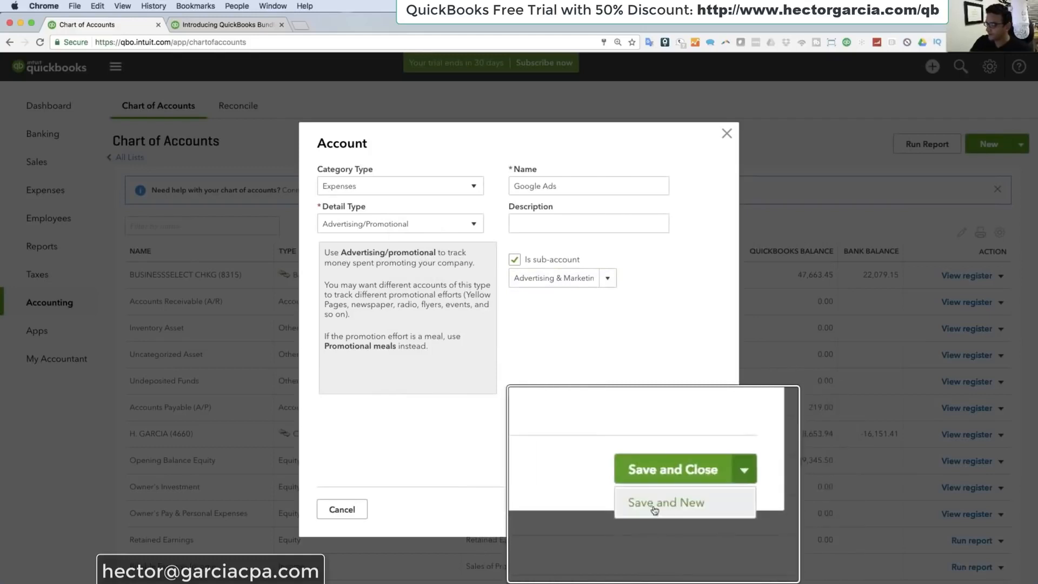
pyautogui.click(664, 530)
# Step: Set the new account's category type to Expenses and name it yellow pages
pyautogui.click(368, 190)
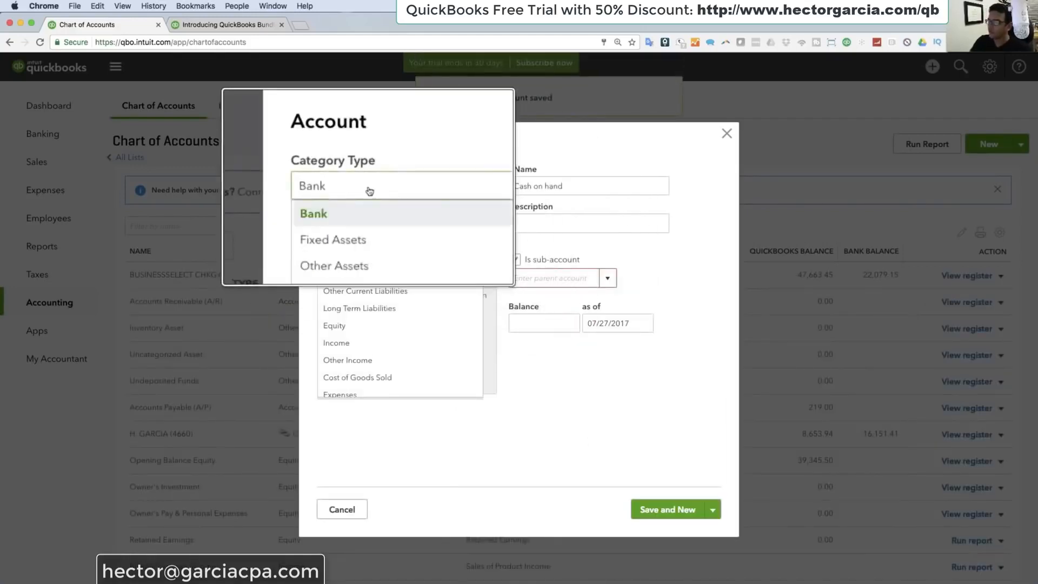
pyautogui.scroll(-1, 359, 335)
pyautogui.click(362, 371)
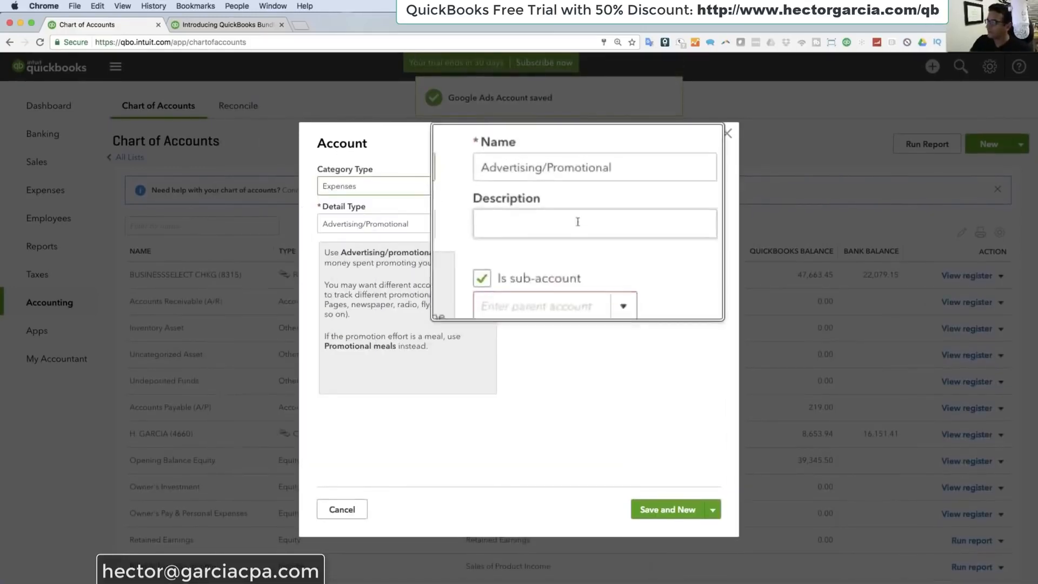
pyautogui.click(594, 186)
pyautogui.write('yellow pages')
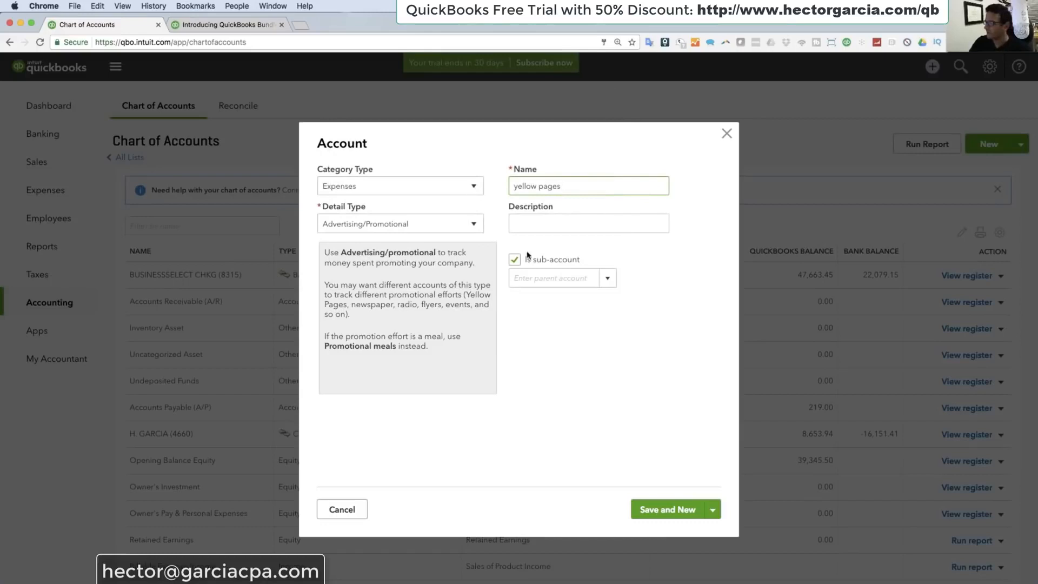
# Step: Assign Advertising & Marketing as the parent of yellow pages and save it, continuing with another new account
pyautogui.click(560, 277)
pyautogui.write('ad')
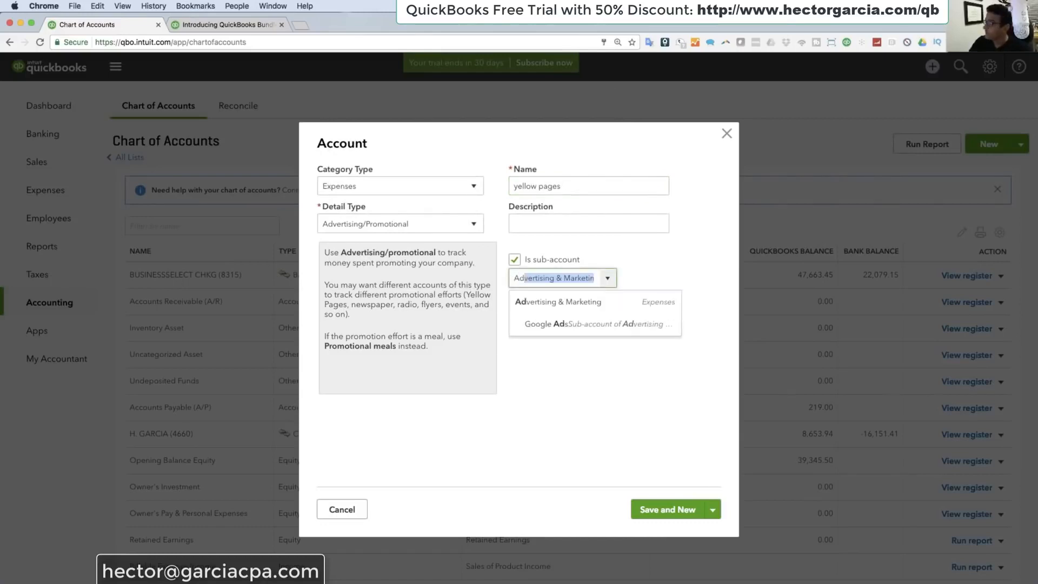
pyautogui.click(587, 301)
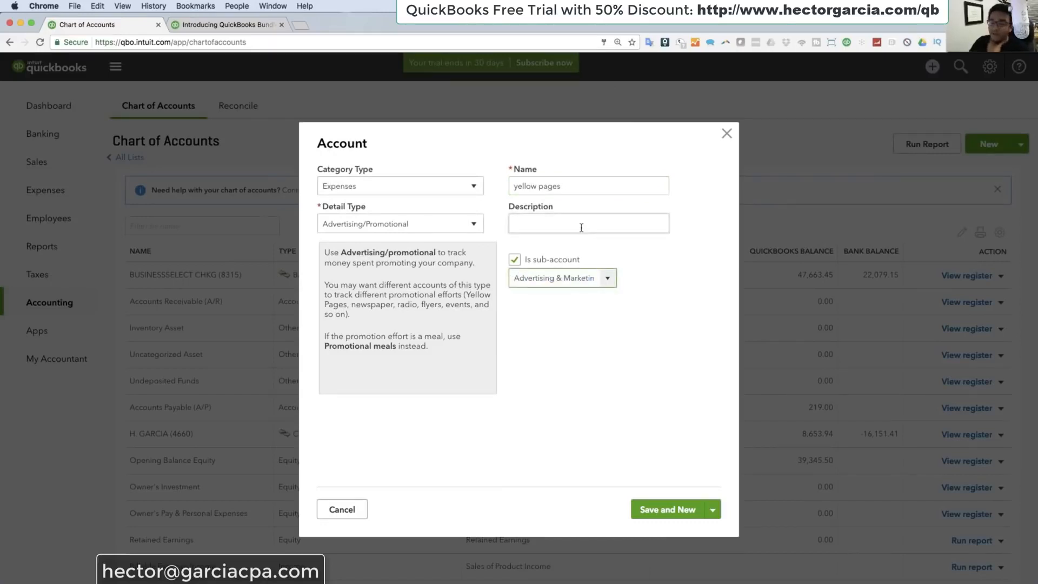
pyautogui.click(668, 510)
# Step: Set the next account's category type to Expenses and name it Conferences
pyautogui.click(356, 186)
pyautogui.scroll(-2, 367, 319)
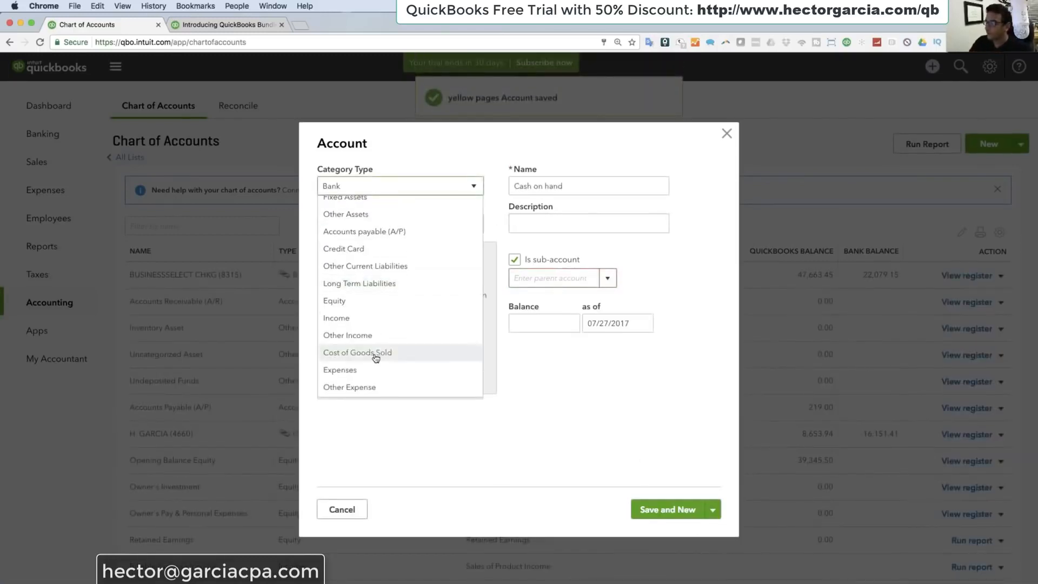
pyautogui.click(359, 371)
pyautogui.tripleClick(597, 188)
pyautogui.write('C')
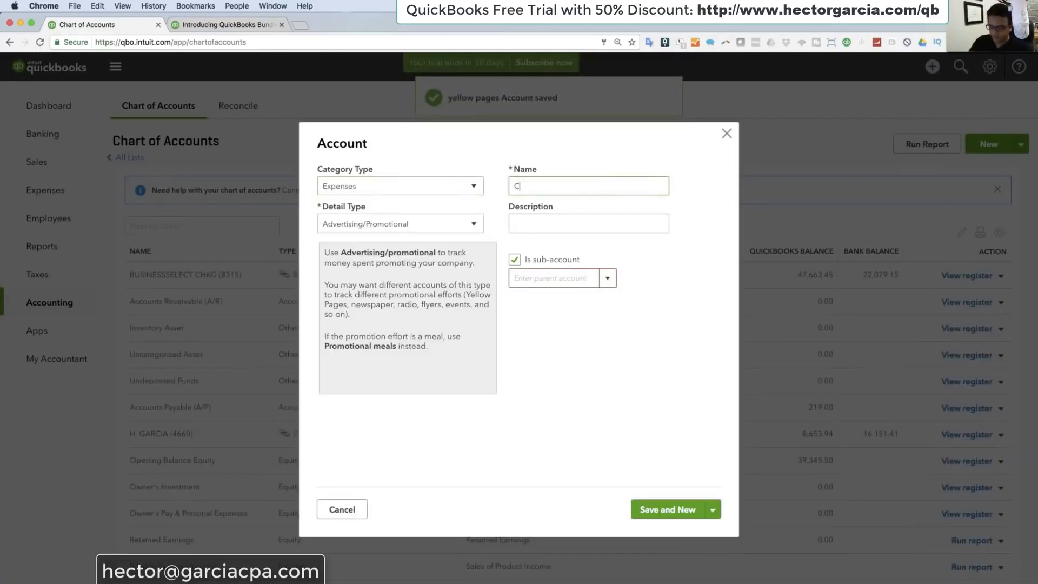
pyautogui.write('onferences')
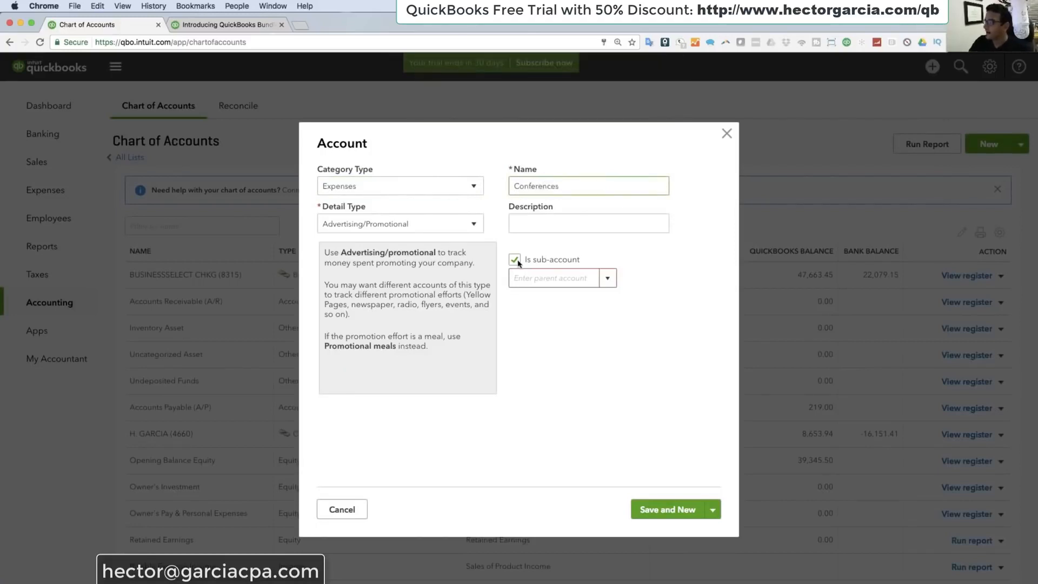
# Step: Assign Advertising & Marketing as the parent account of Conferences, save it and close the account form
pyautogui.click(542, 279)
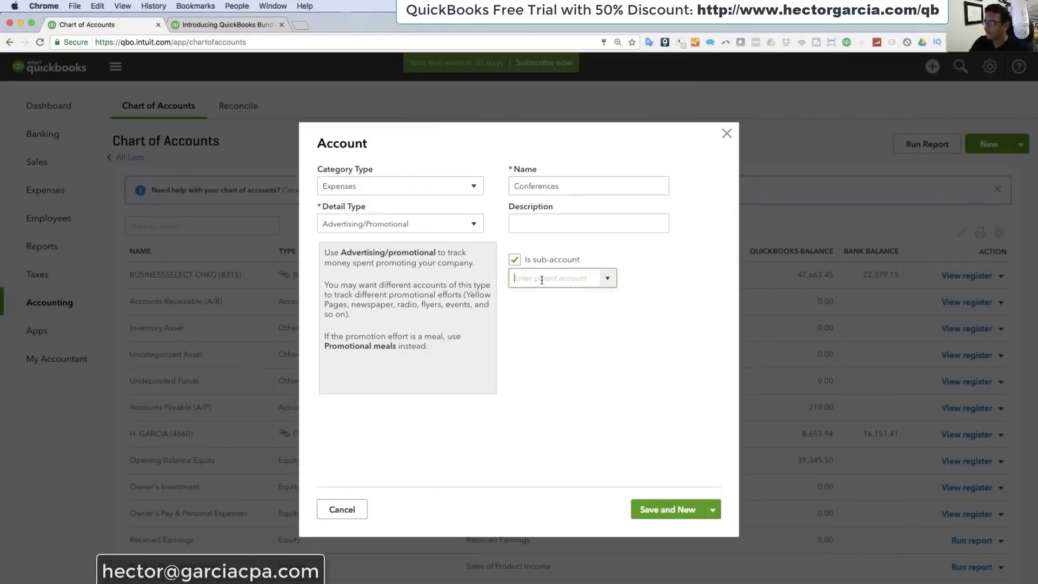
pyautogui.write('ad')
pyautogui.click(572, 306)
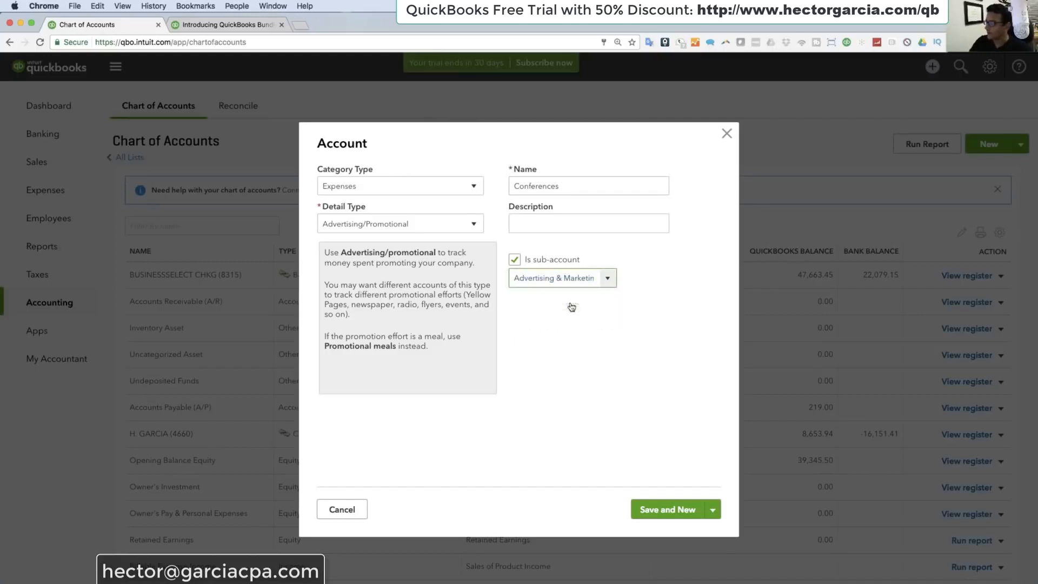
pyautogui.click(714, 511)
pyautogui.click(672, 533)
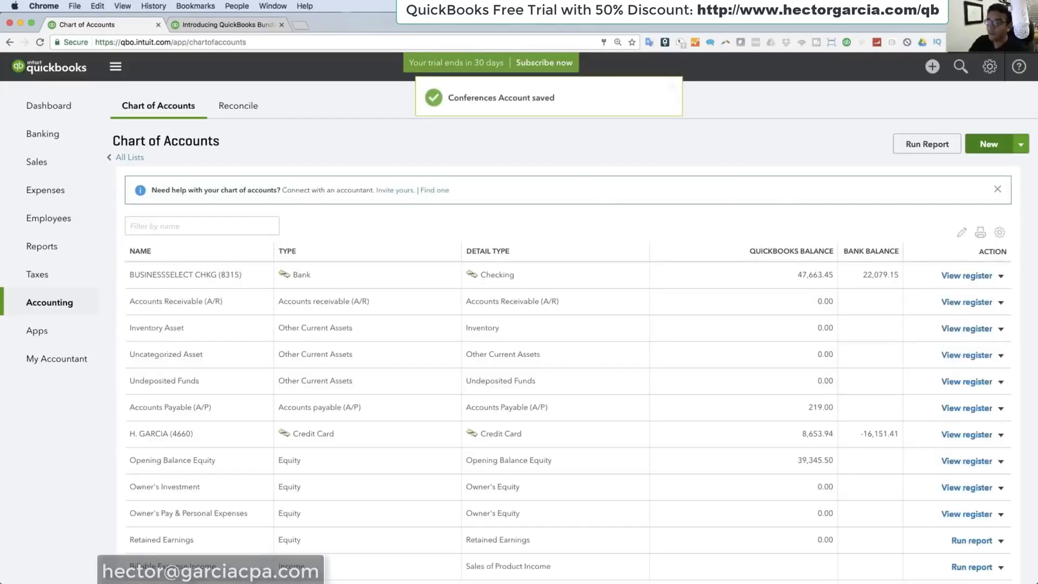
# Step: Open the credit card's downloaded transactions in Banking and expand the 07/20/2017 Bocas House Weston charge
pyautogui.click(42, 135)
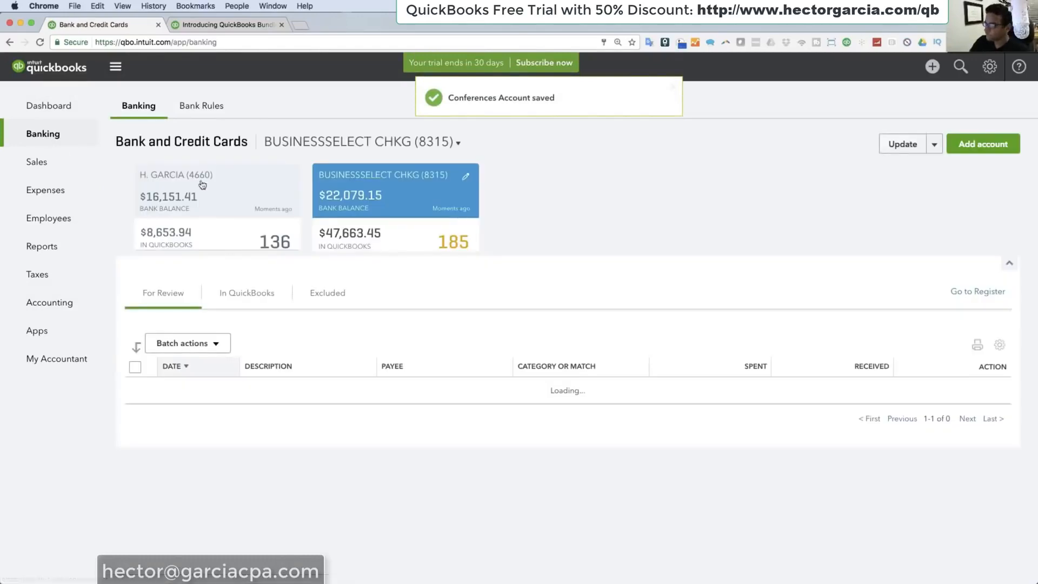
pyautogui.click(203, 185)
pyautogui.scroll(-3, 447, 448)
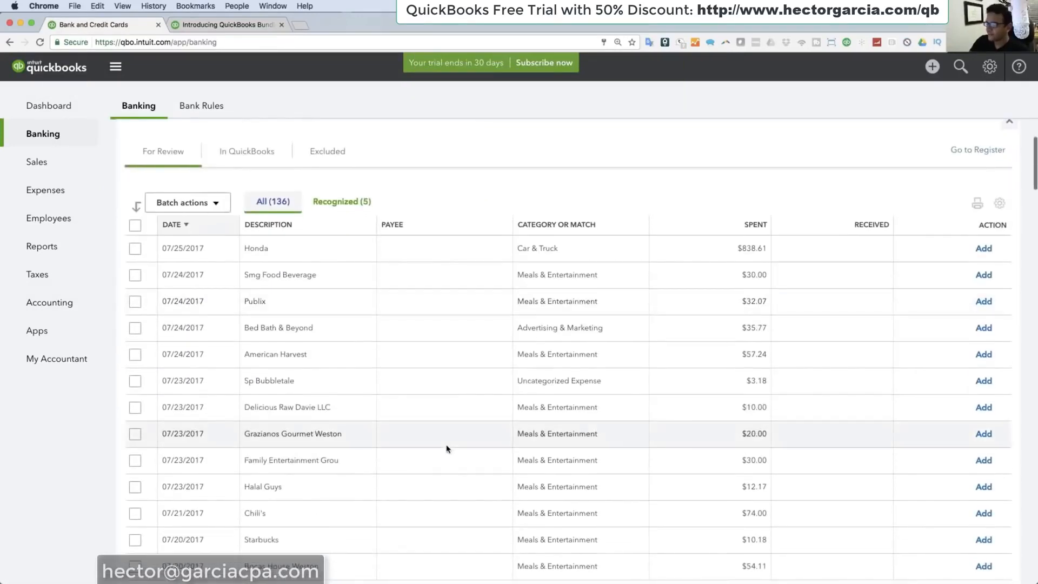
pyautogui.scroll(-5, 447, 449)
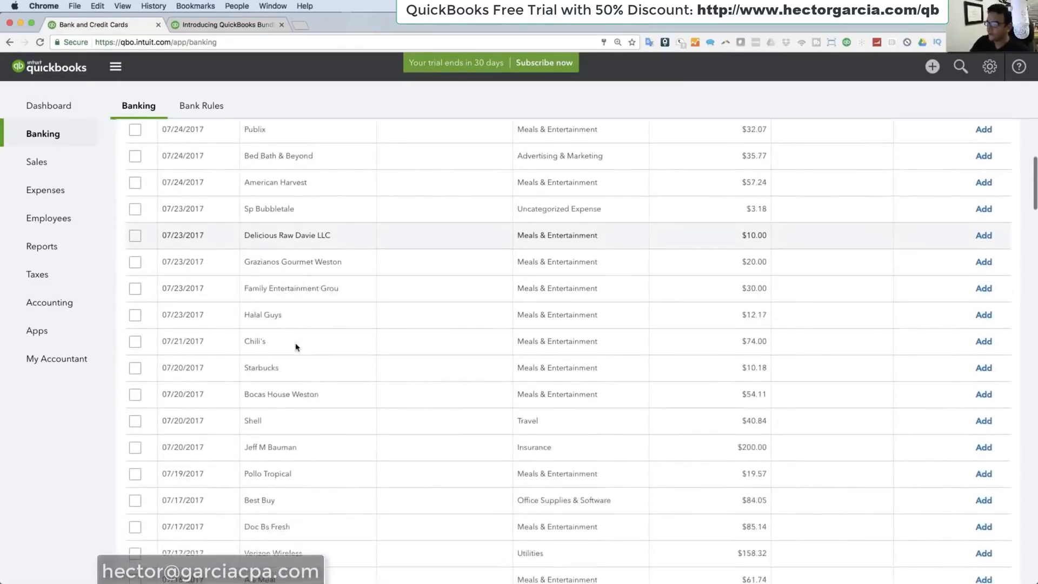
pyautogui.scroll(-2, 296, 346)
pyautogui.scroll(-3, 296, 346)
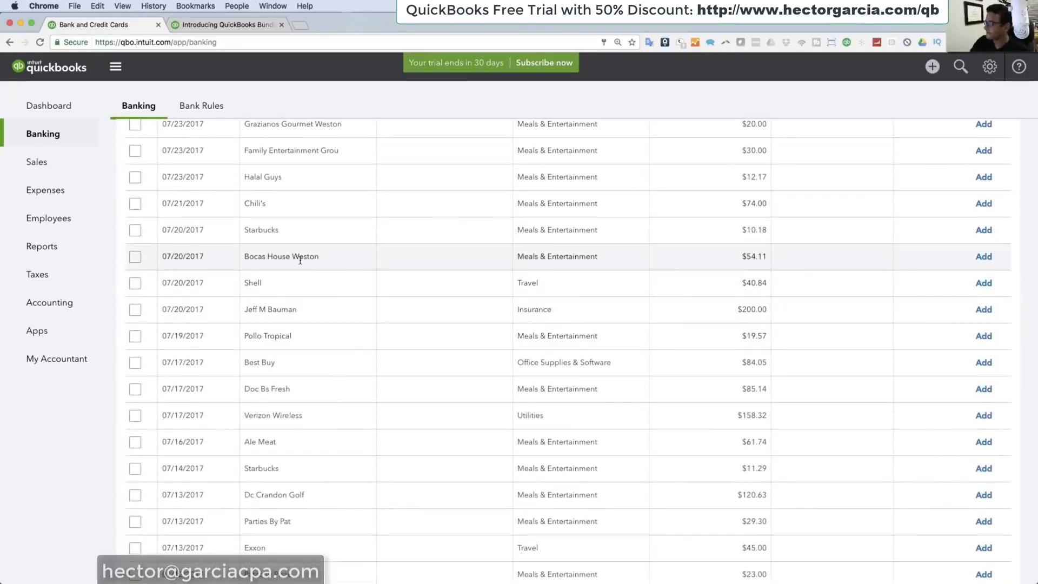
pyautogui.click(300, 257)
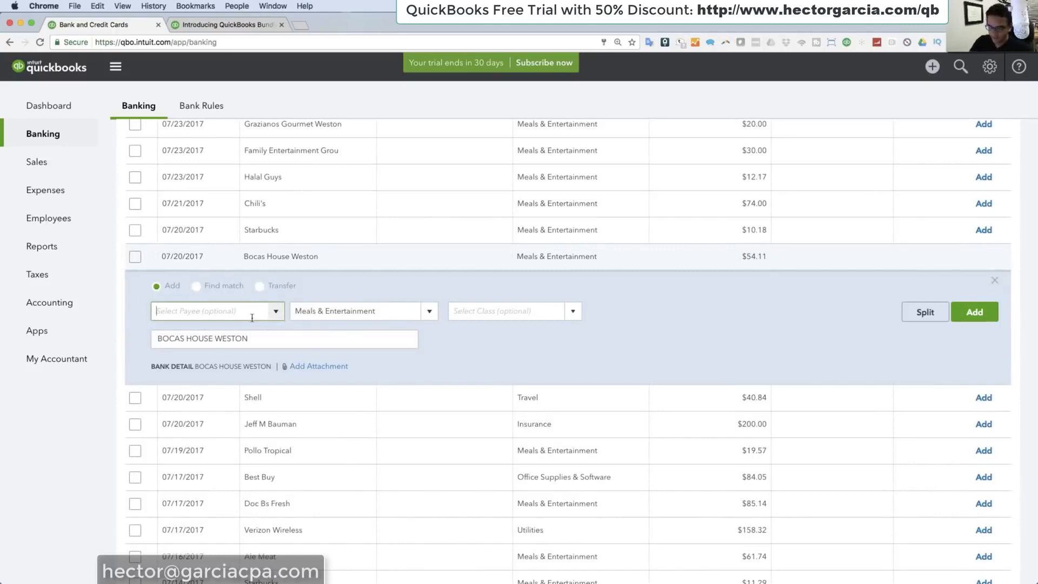
# Step: Copy BOCAS HOUSE from the transaction's memo and add it as a new payee
pyautogui.moveTo(213, 338); pyautogui.dragTo(143, 325)
pyautogui.press('super+c')
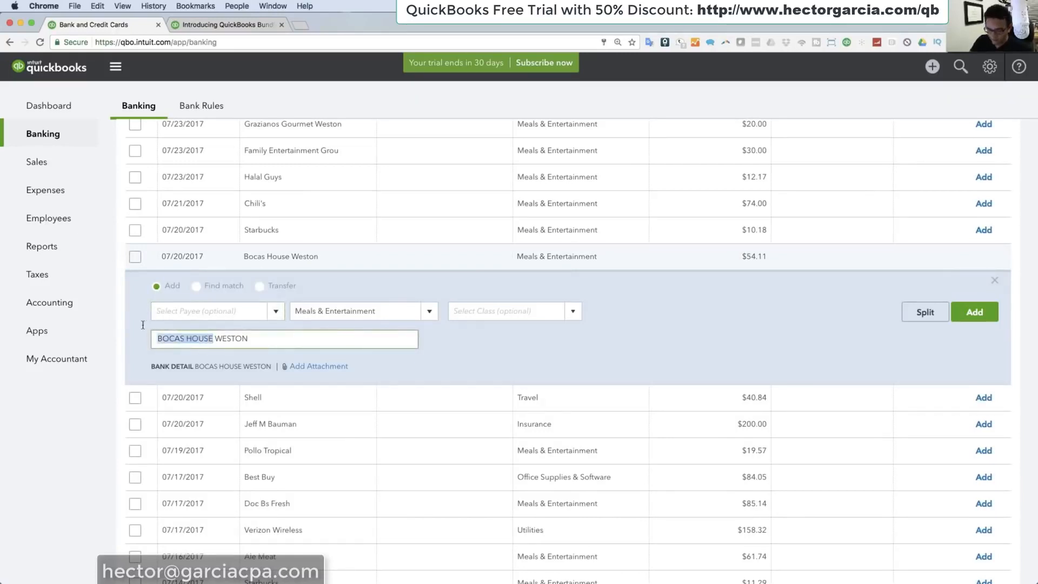
pyautogui.click(192, 310)
pyautogui.press('super+v')
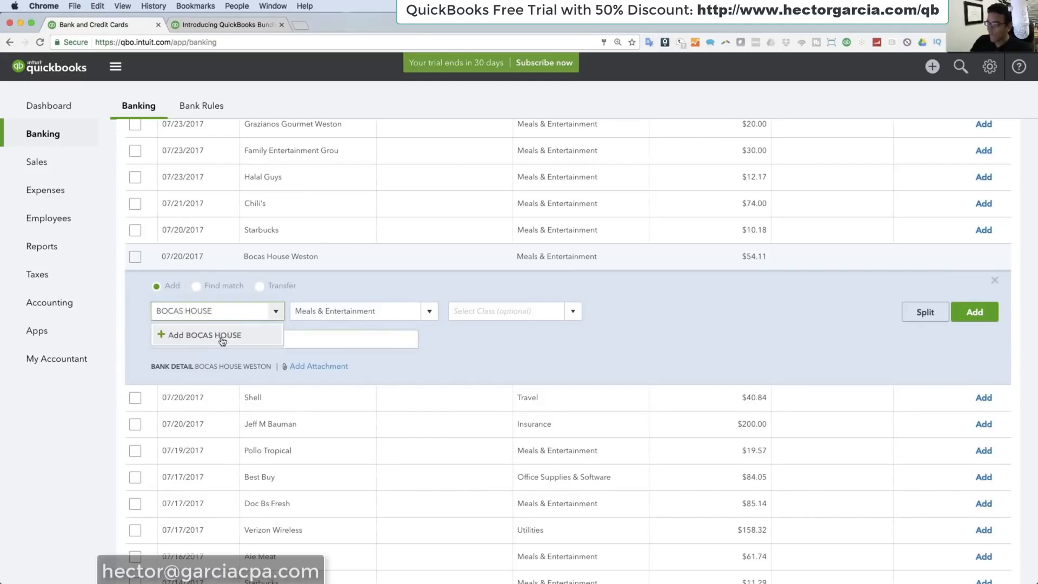
pyautogui.click(222, 337)
pyautogui.click(334, 453)
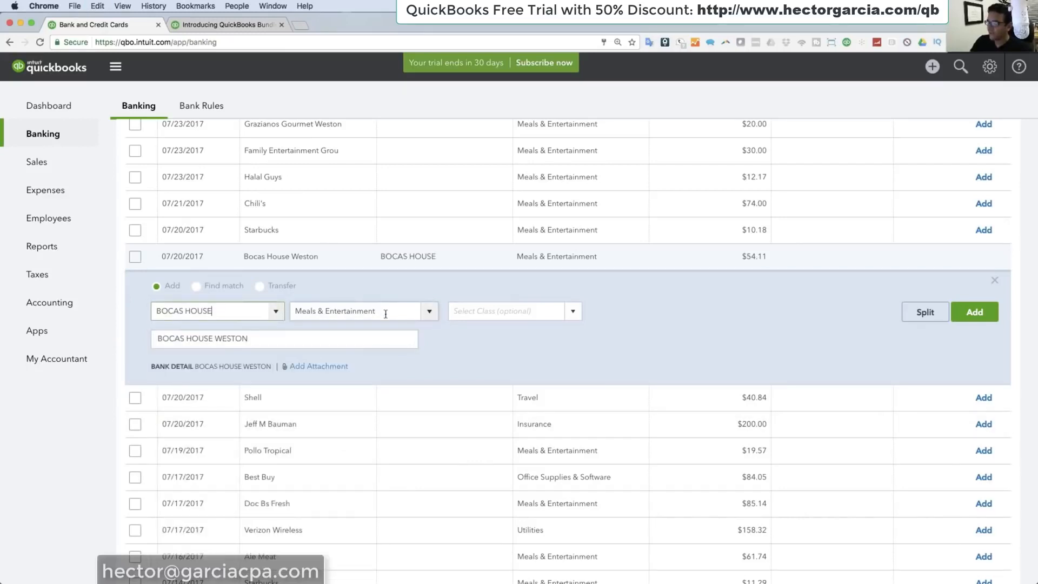
# Step: Categorize the Bocas House Weston charge under the Advertising & Marketing sub-account Conferences and add the transaction
pyautogui.click(393, 311)
pyautogui.write('ad')
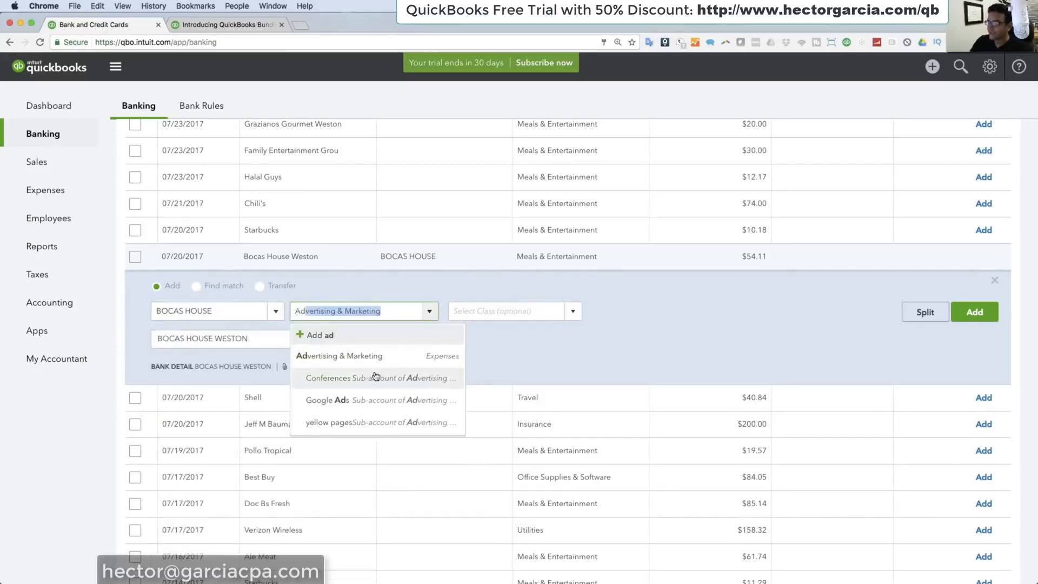
pyautogui.click(341, 379)
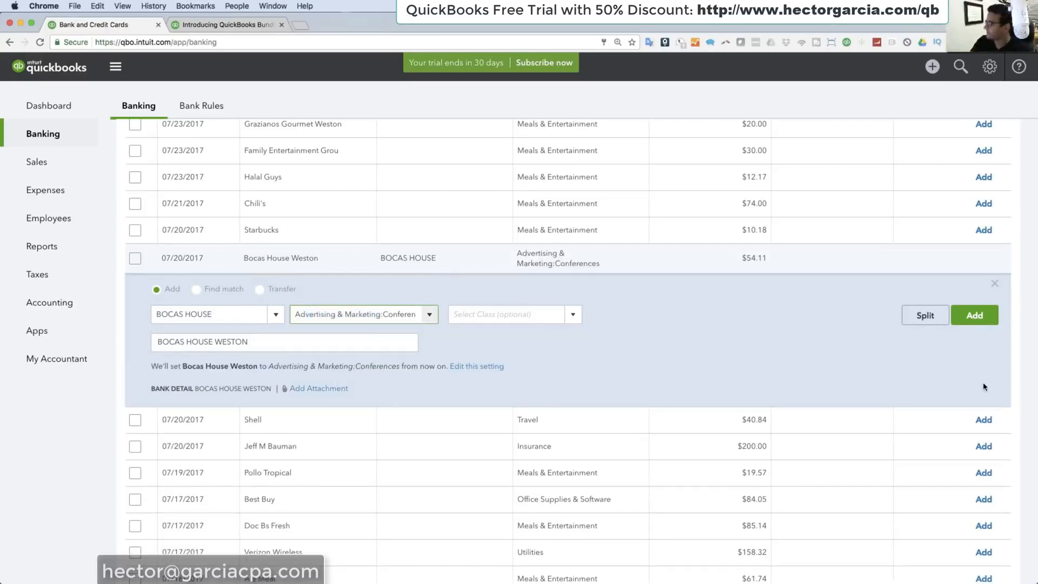
pyautogui.click(974, 314)
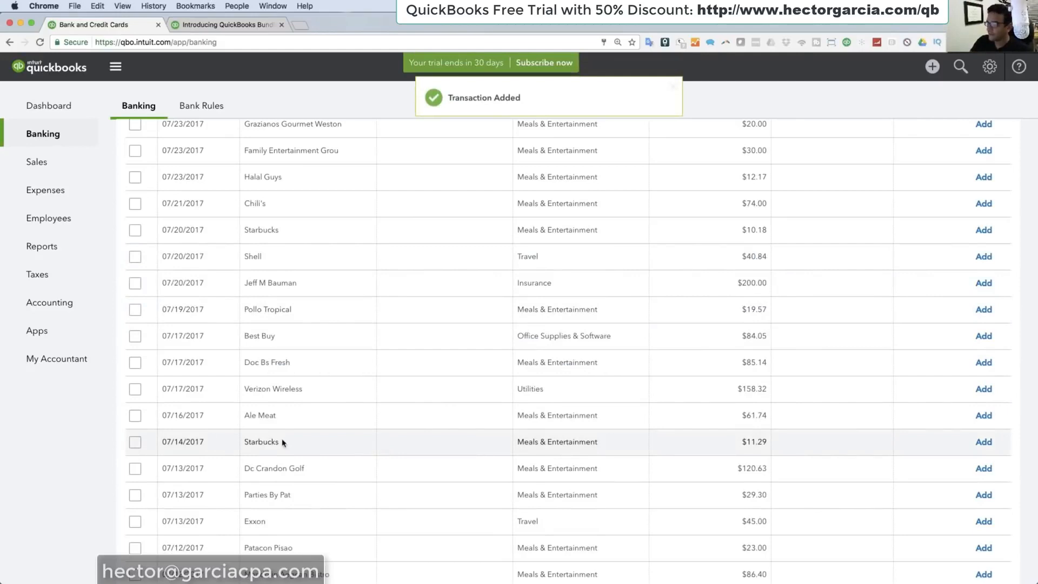
# Step: Expand the 07/14/2017 Starbucks charge, copy STARBUCKS from its memo and add it as a new payee
pyautogui.click(295, 443)
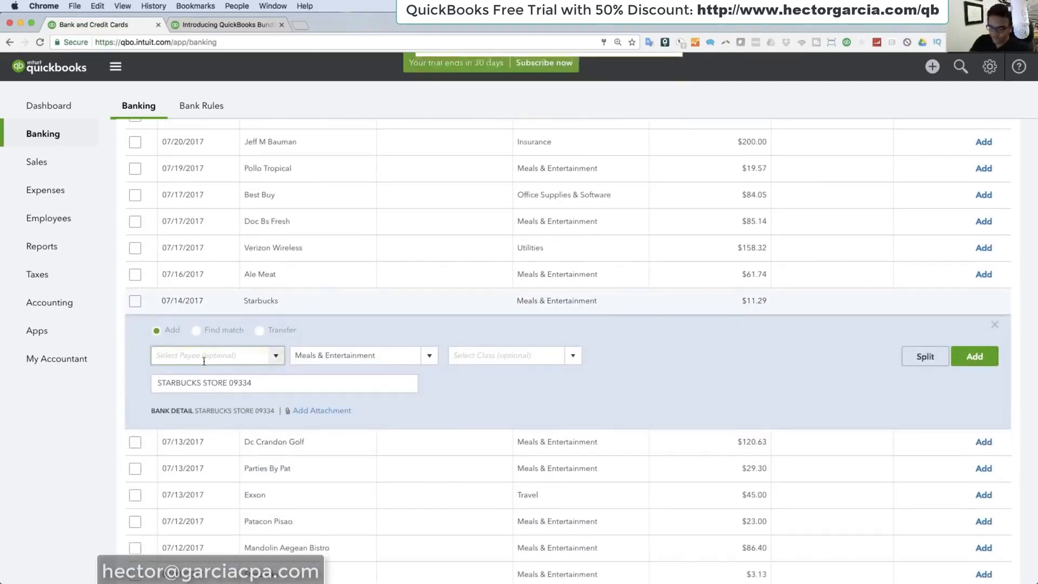
pyautogui.moveTo(201, 382); pyautogui.dragTo(137, 384)
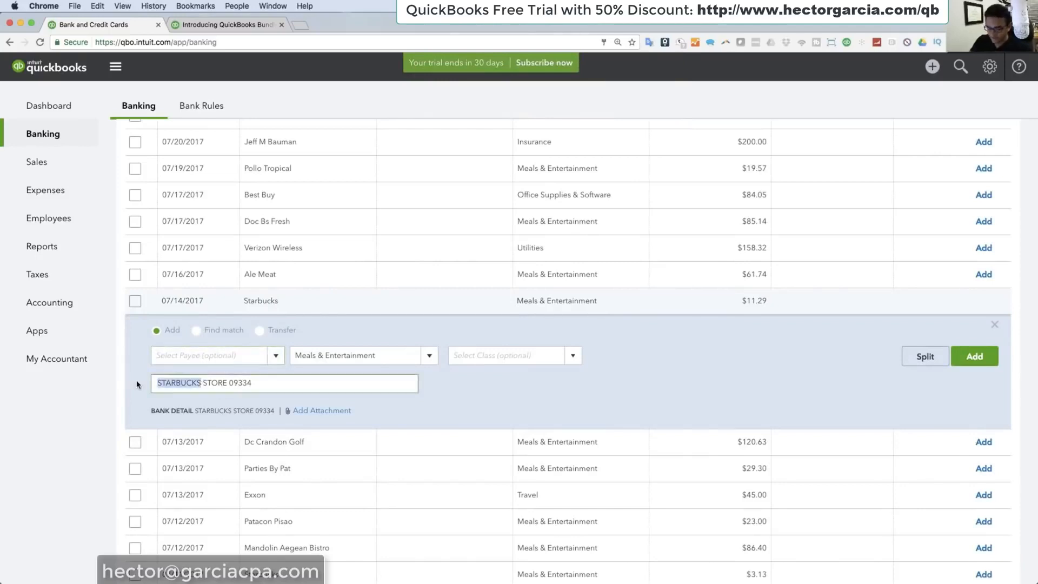
pyautogui.click(177, 357)
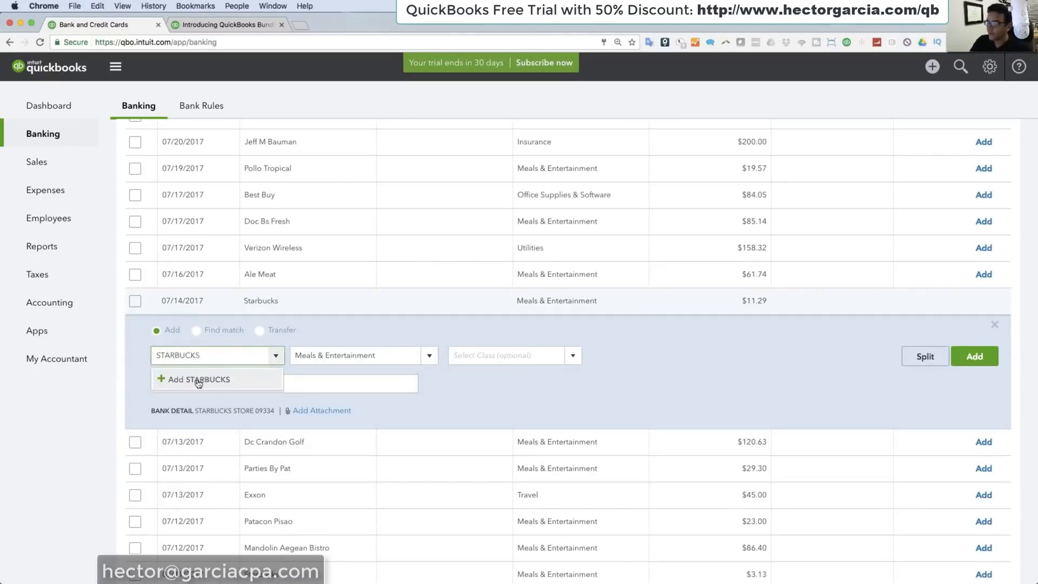
pyautogui.click(186, 380)
pyautogui.click(332, 500)
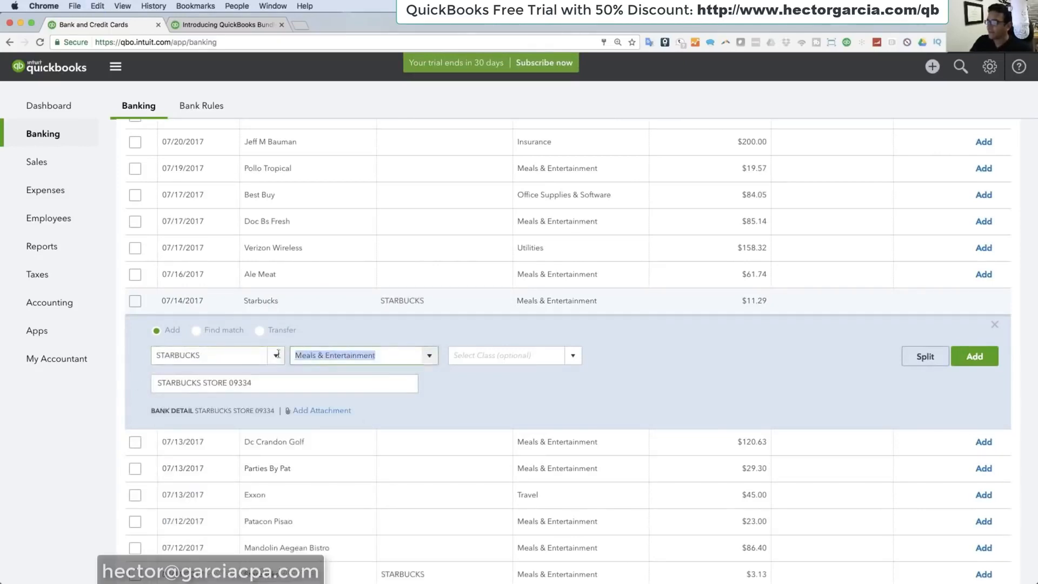
# Step: Categorize the 07/14/2017 Starbucks charge under the Advertising & Marketing sub-account Conferences and add the transaction
pyautogui.write('ad')
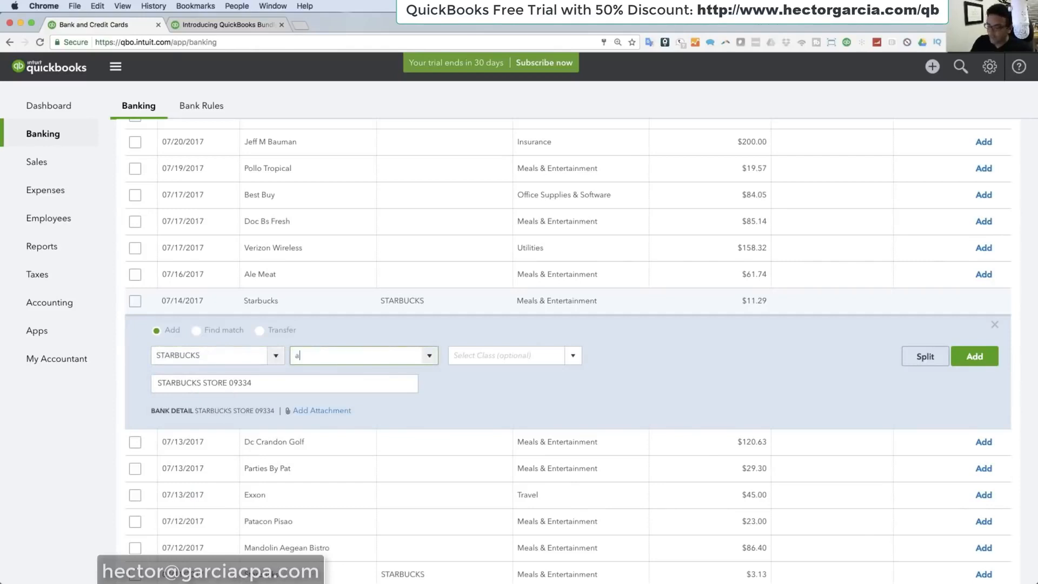
pyautogui.press('BackSpace')
pyautogui.press('BackSpace')
pyautogui.press('BackSpace')
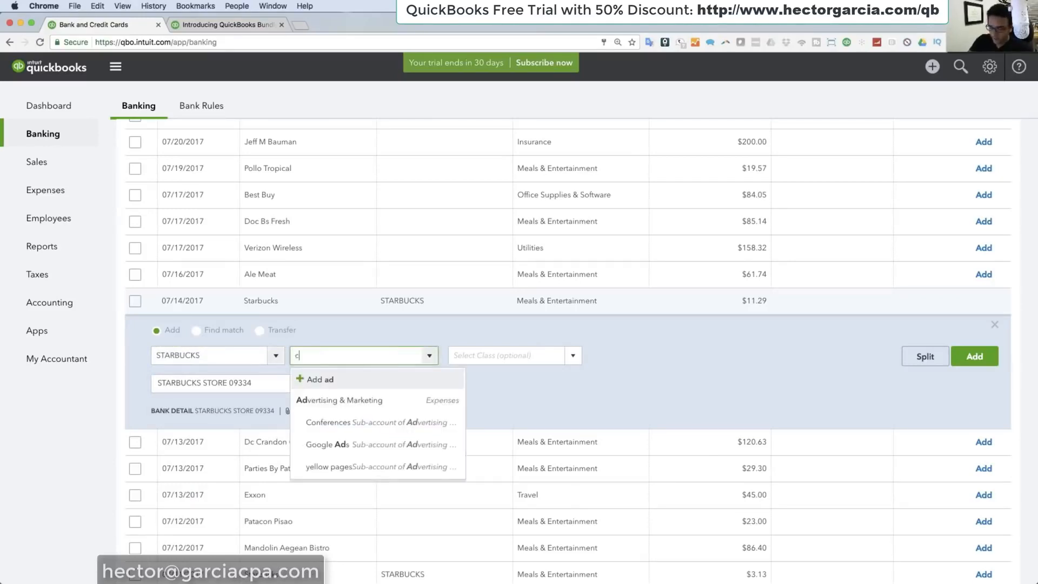
pyautogui.write('conferen')
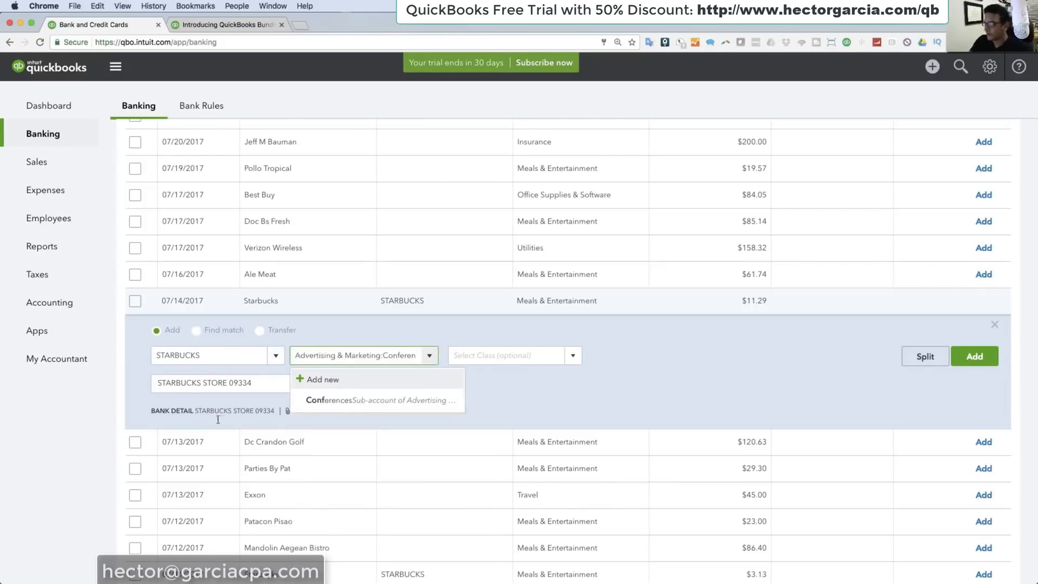
pyautogui.click(327, 401)
pyautogui.click(983, 360)
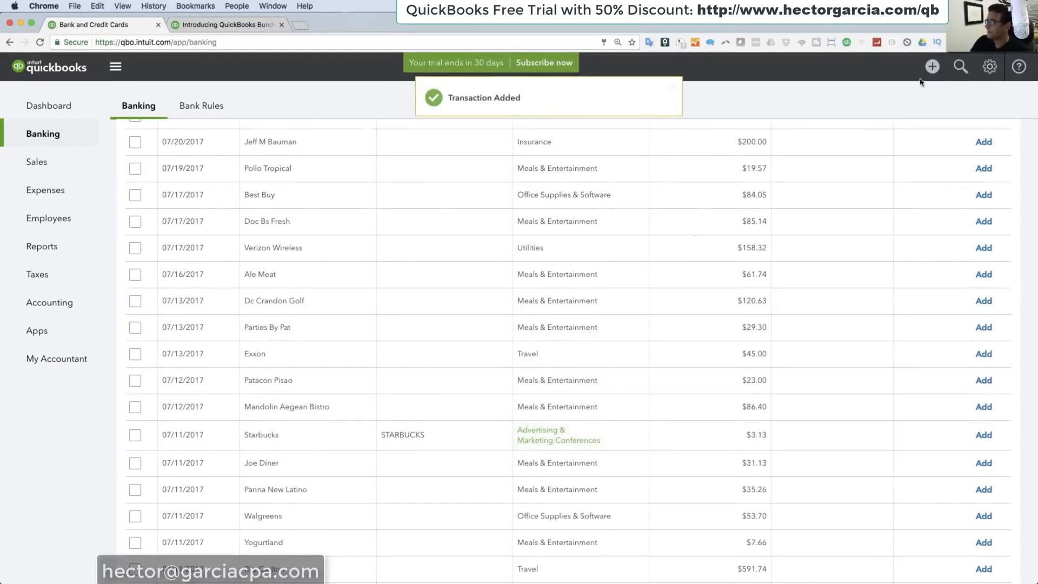
# Step: Open the list of transaction types that can be created
pyautogui.click(933, 67)
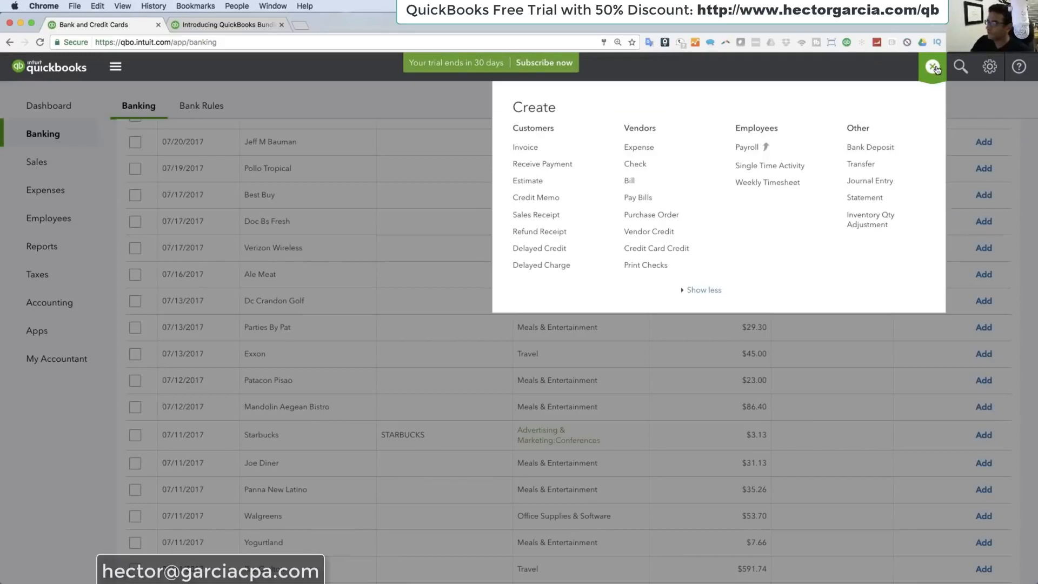